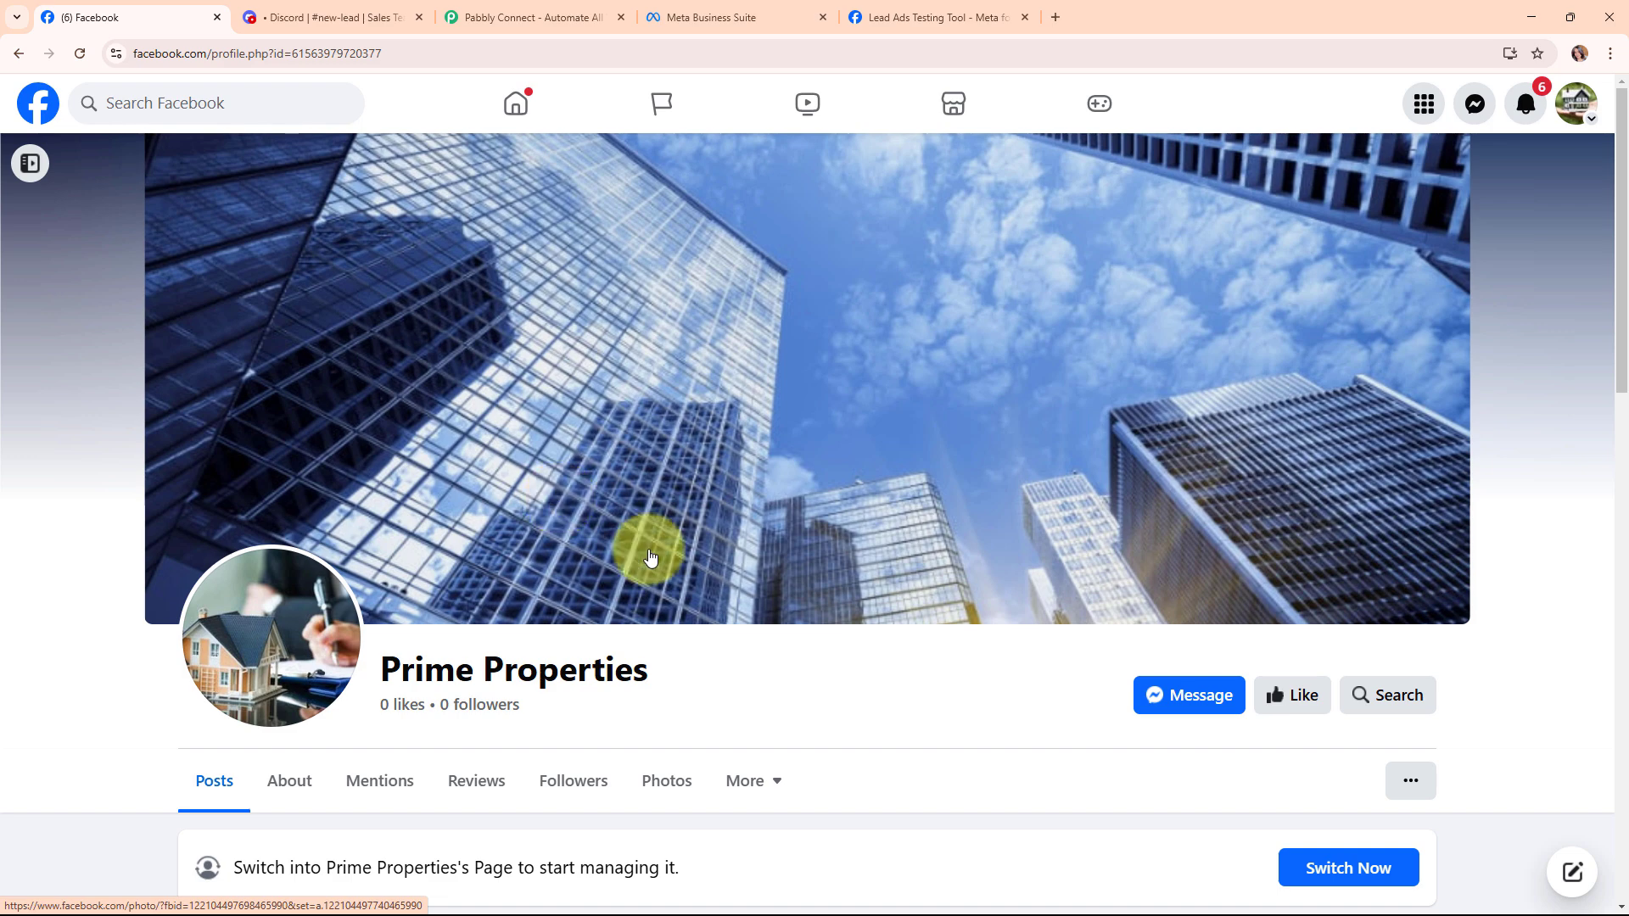
# Highlight the Prime Properties page name, then switch to Discord's #new-lead channel with its earlier lead alert.
pyautogui.moveTo(381, 672); pyautogui.dragTo(665, 692)
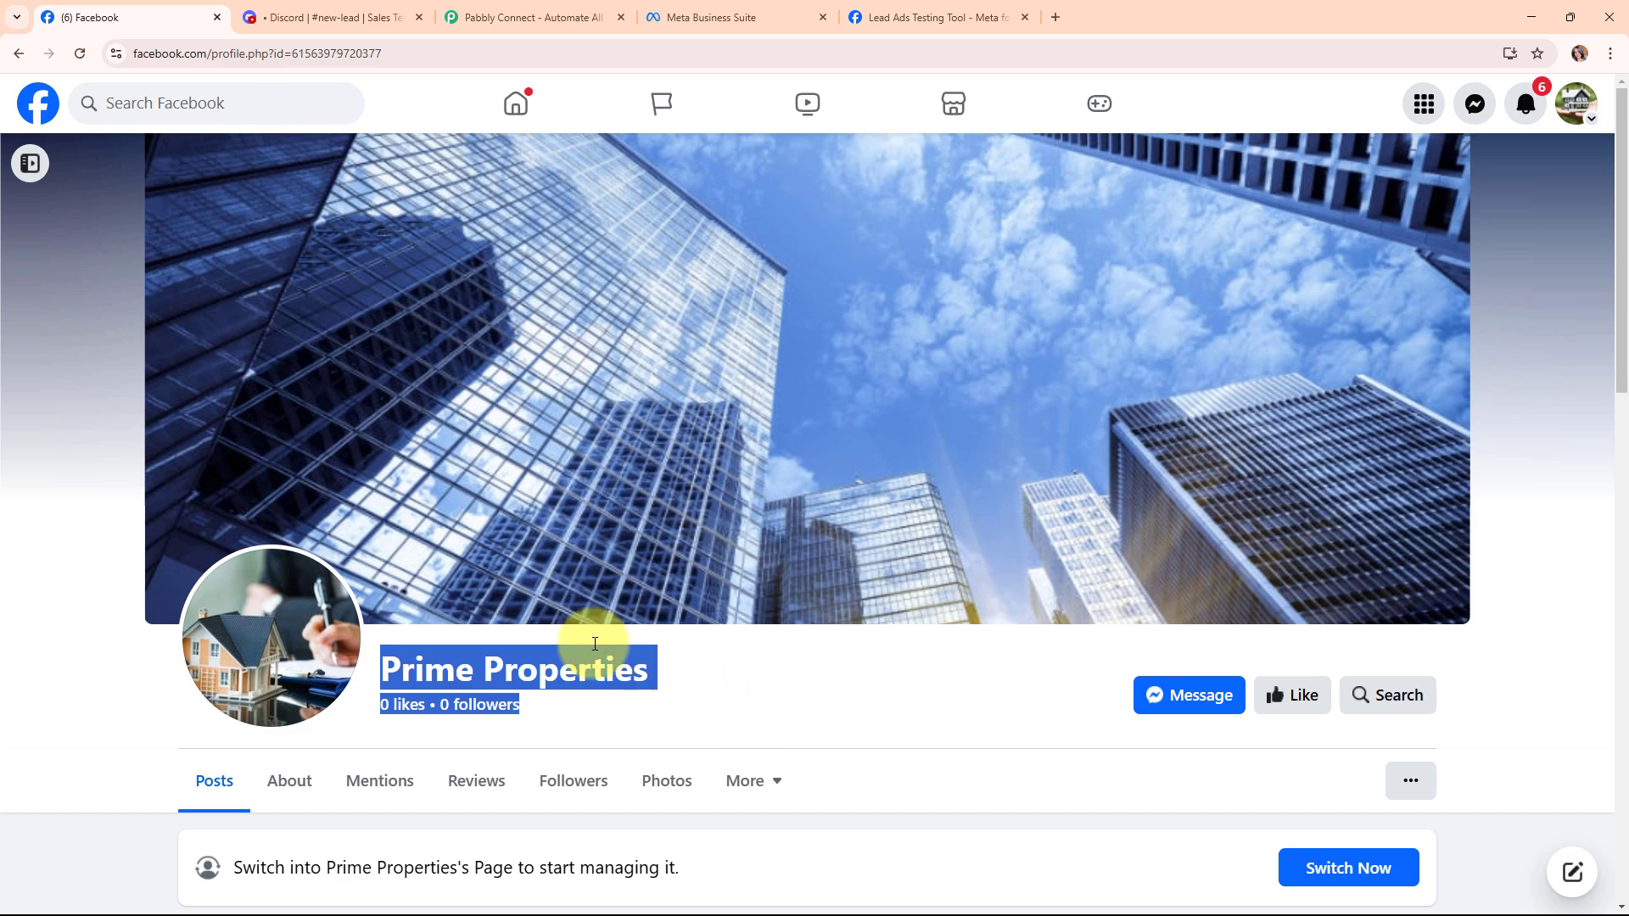
pyautogui.click(377, 17)
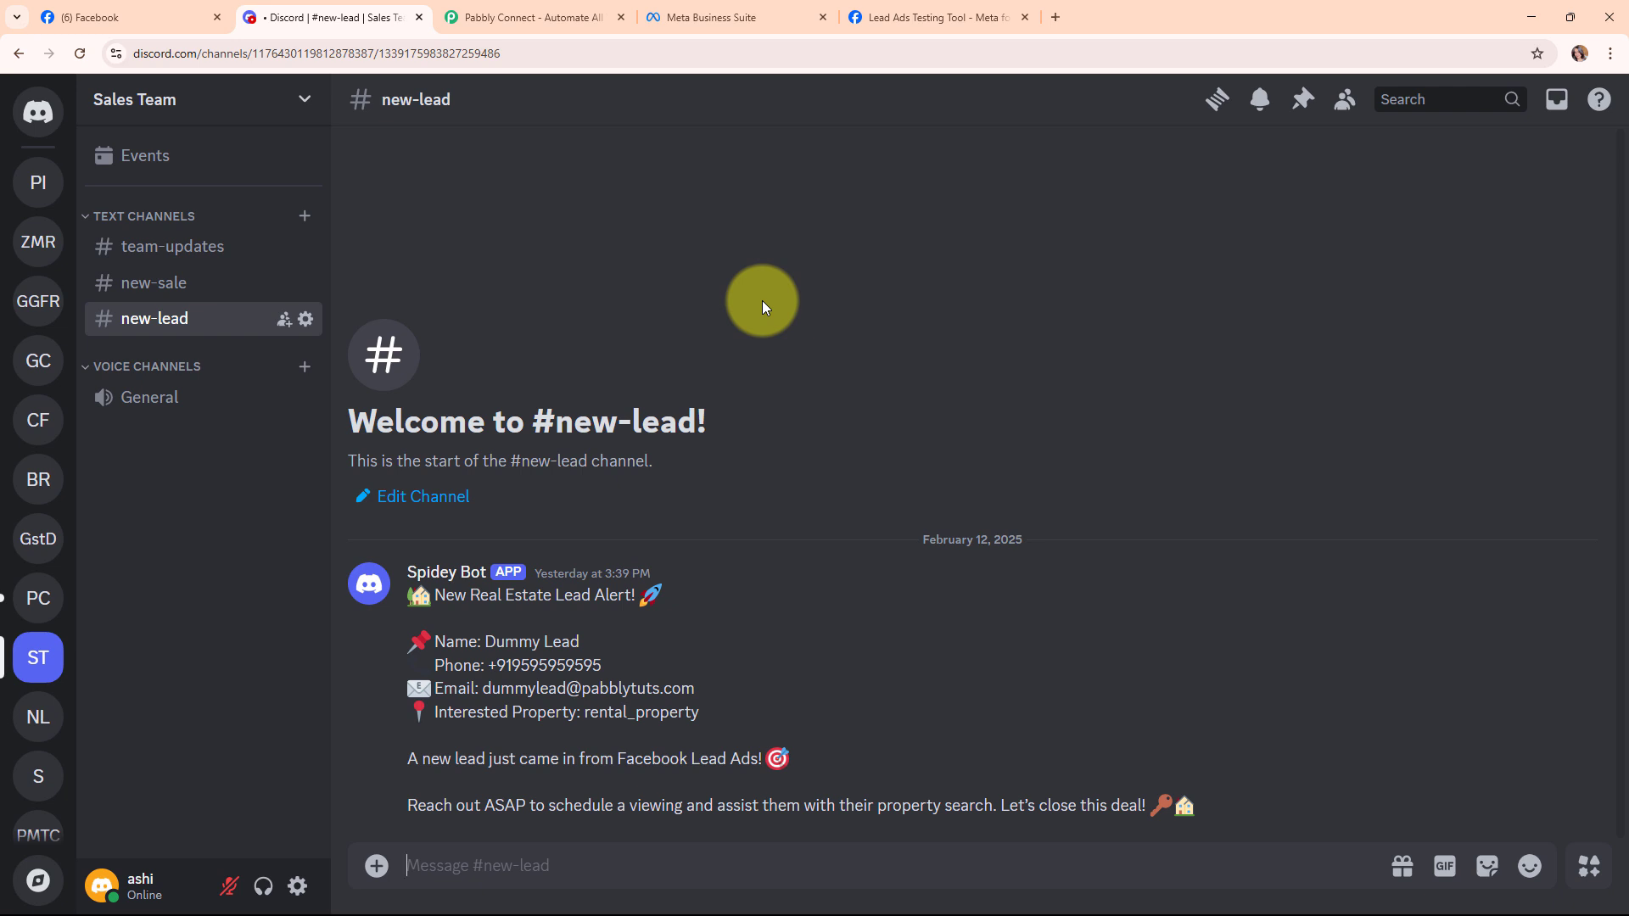
# Pass through the Facebook page to the Lead Ads Testing Tool showing Prime Properties and Lead Form New.
pyautogui.click(119, 17)
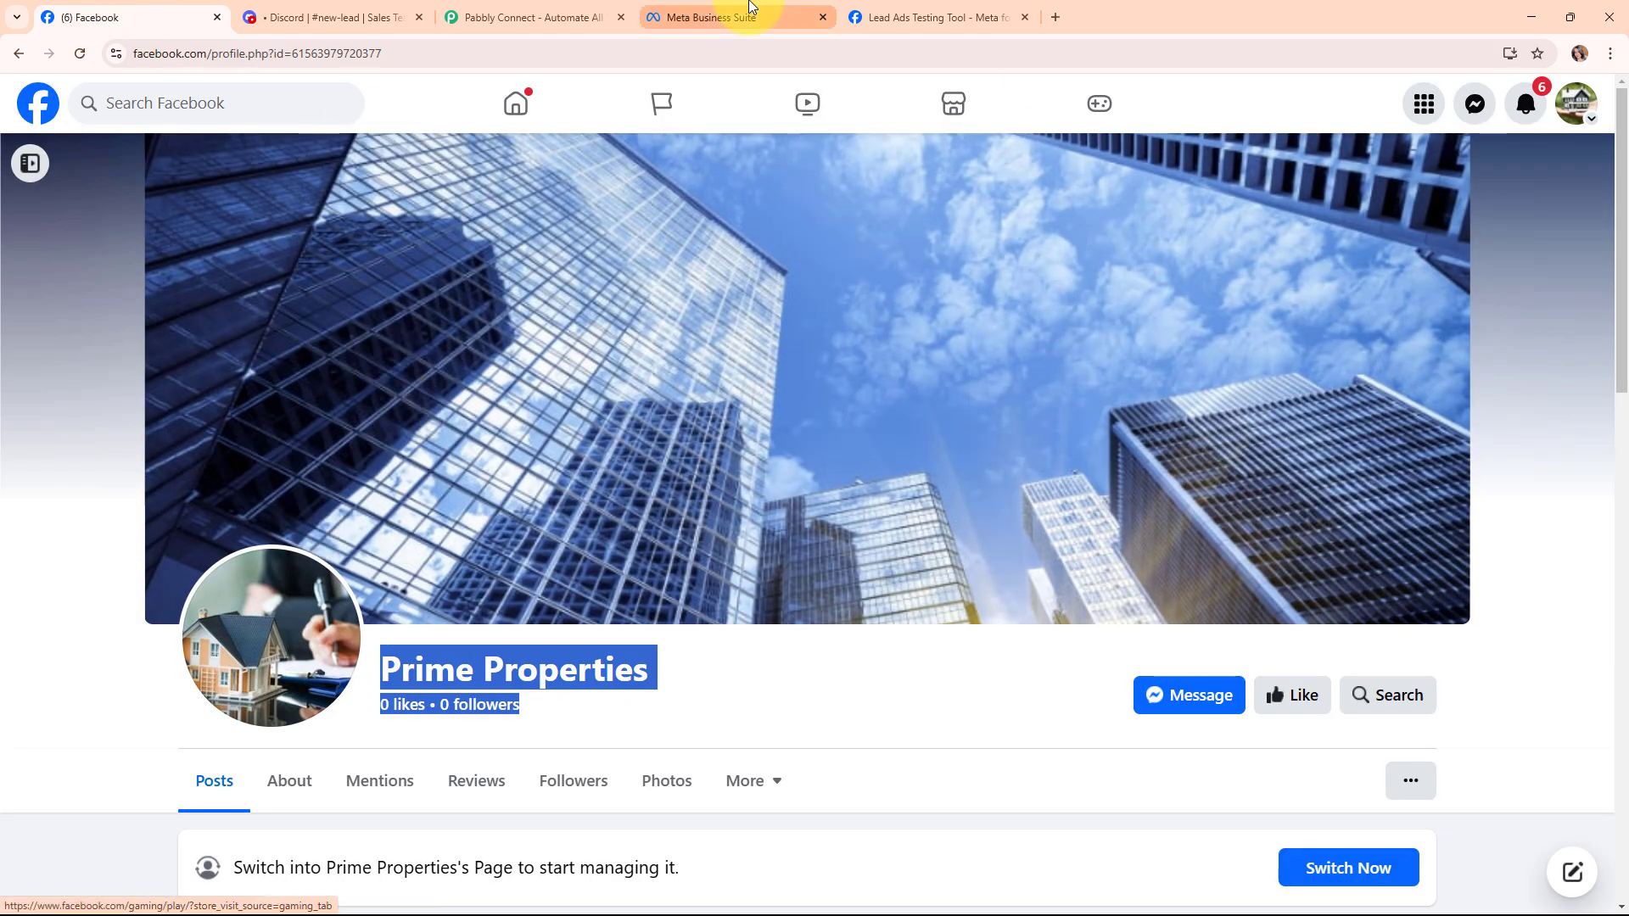
pyautogui.click(933, 10)
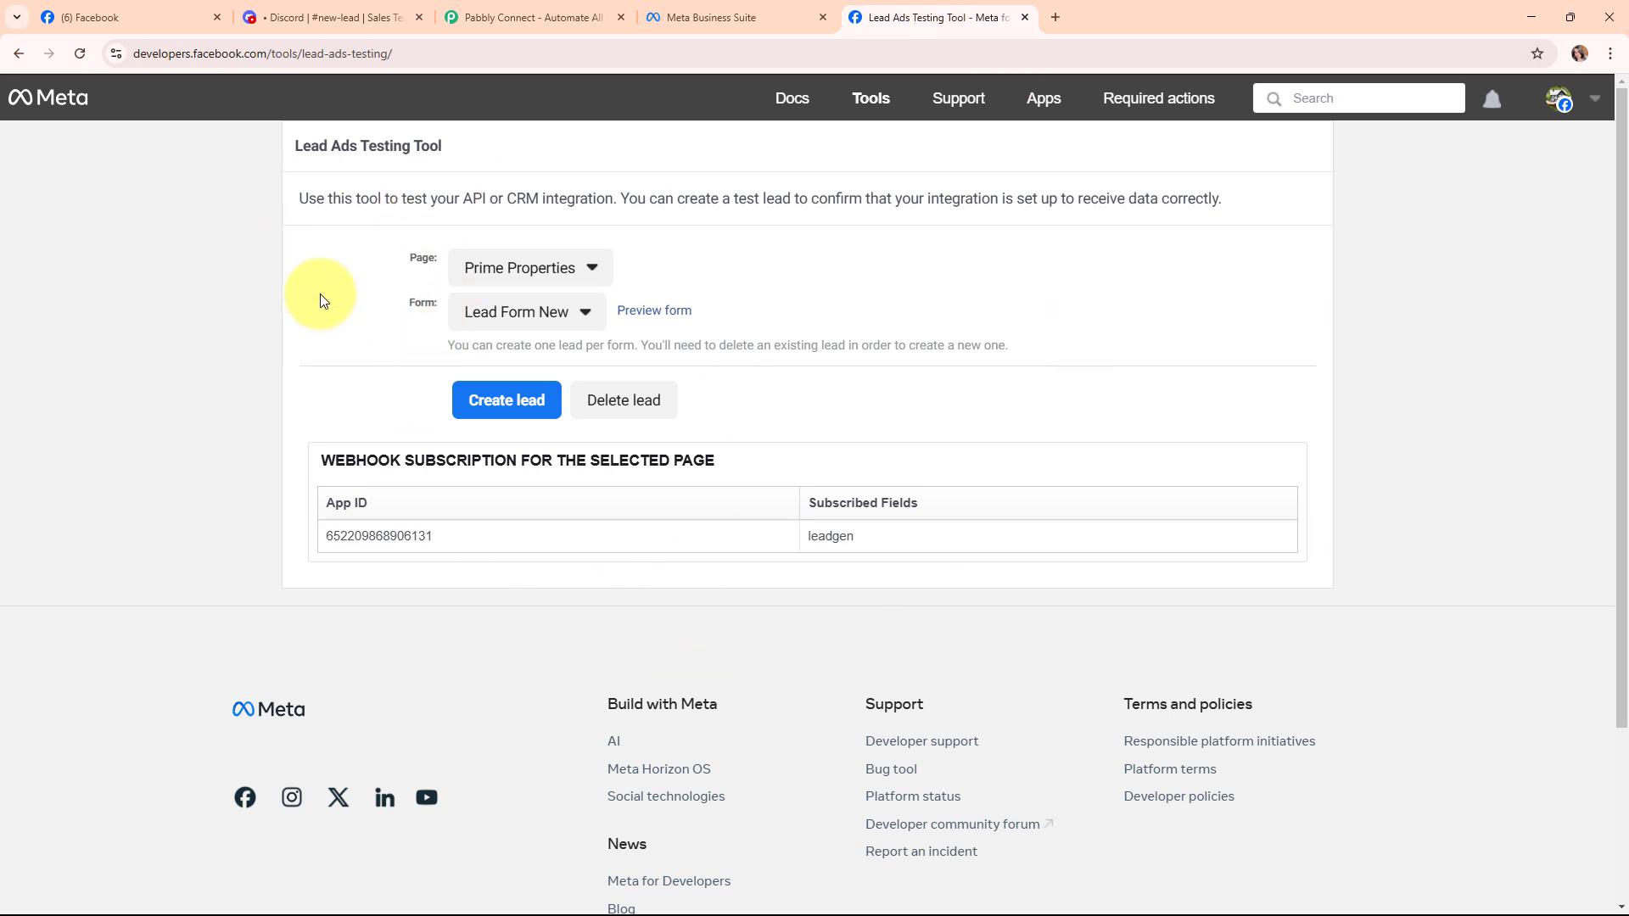
# Preview the Prime Properties Lead Form New, then continue and submit the test lead.
pyautogui.moveTo(412, 258); pyautogui.dragTo(438, 258)
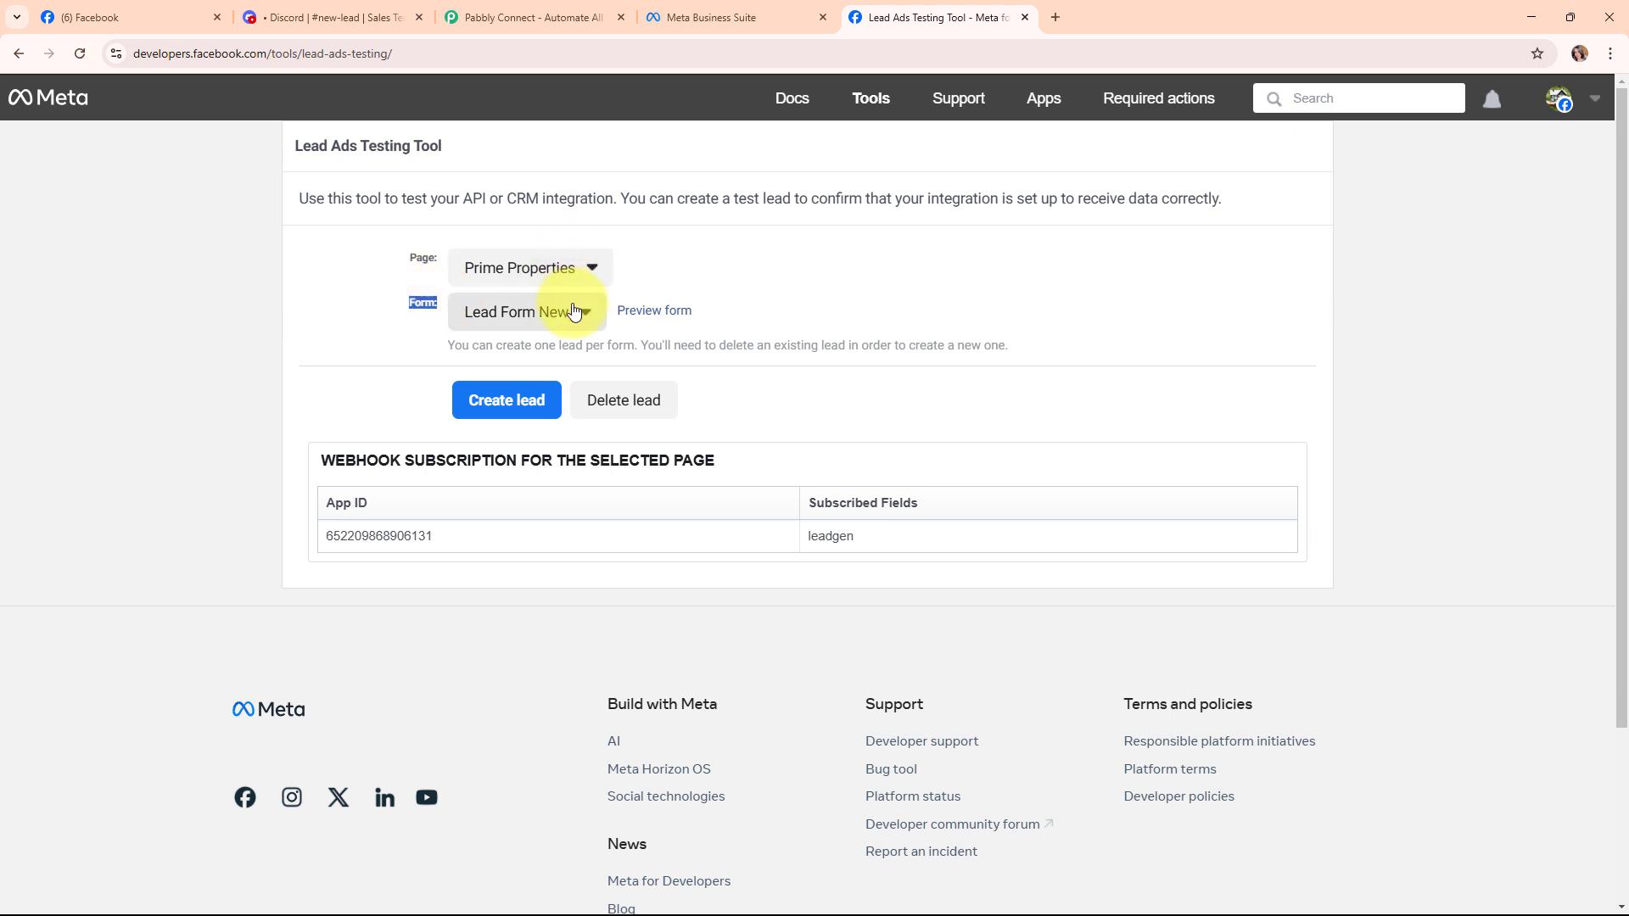
pyautogui.click(653, 313)
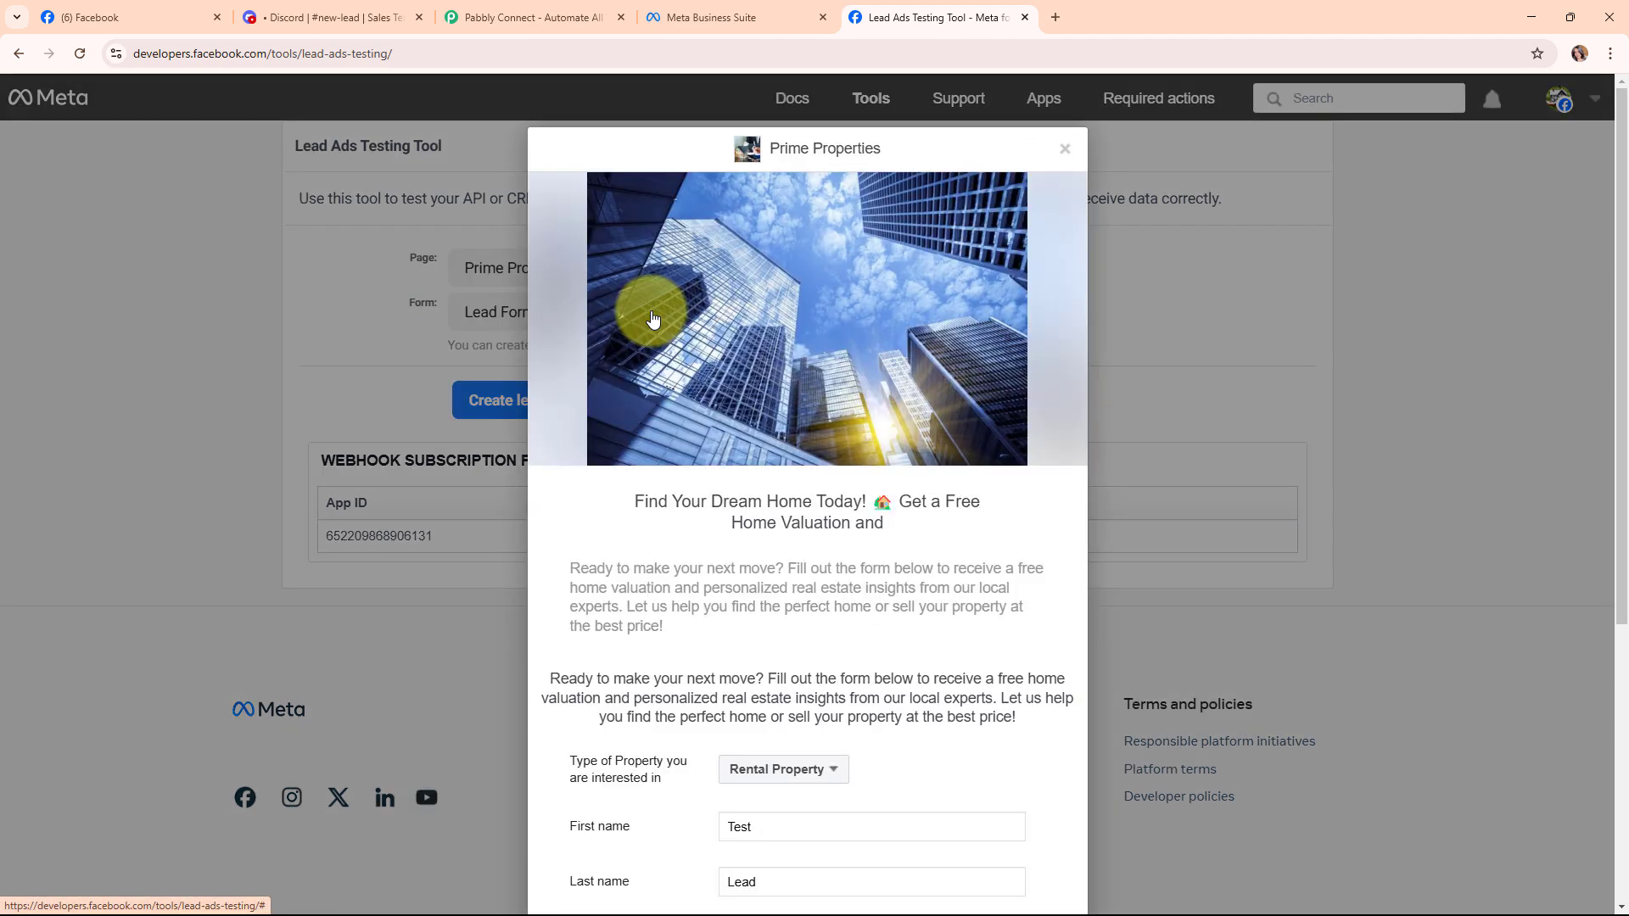
pyautogui.scroll(-5, 800, 619)
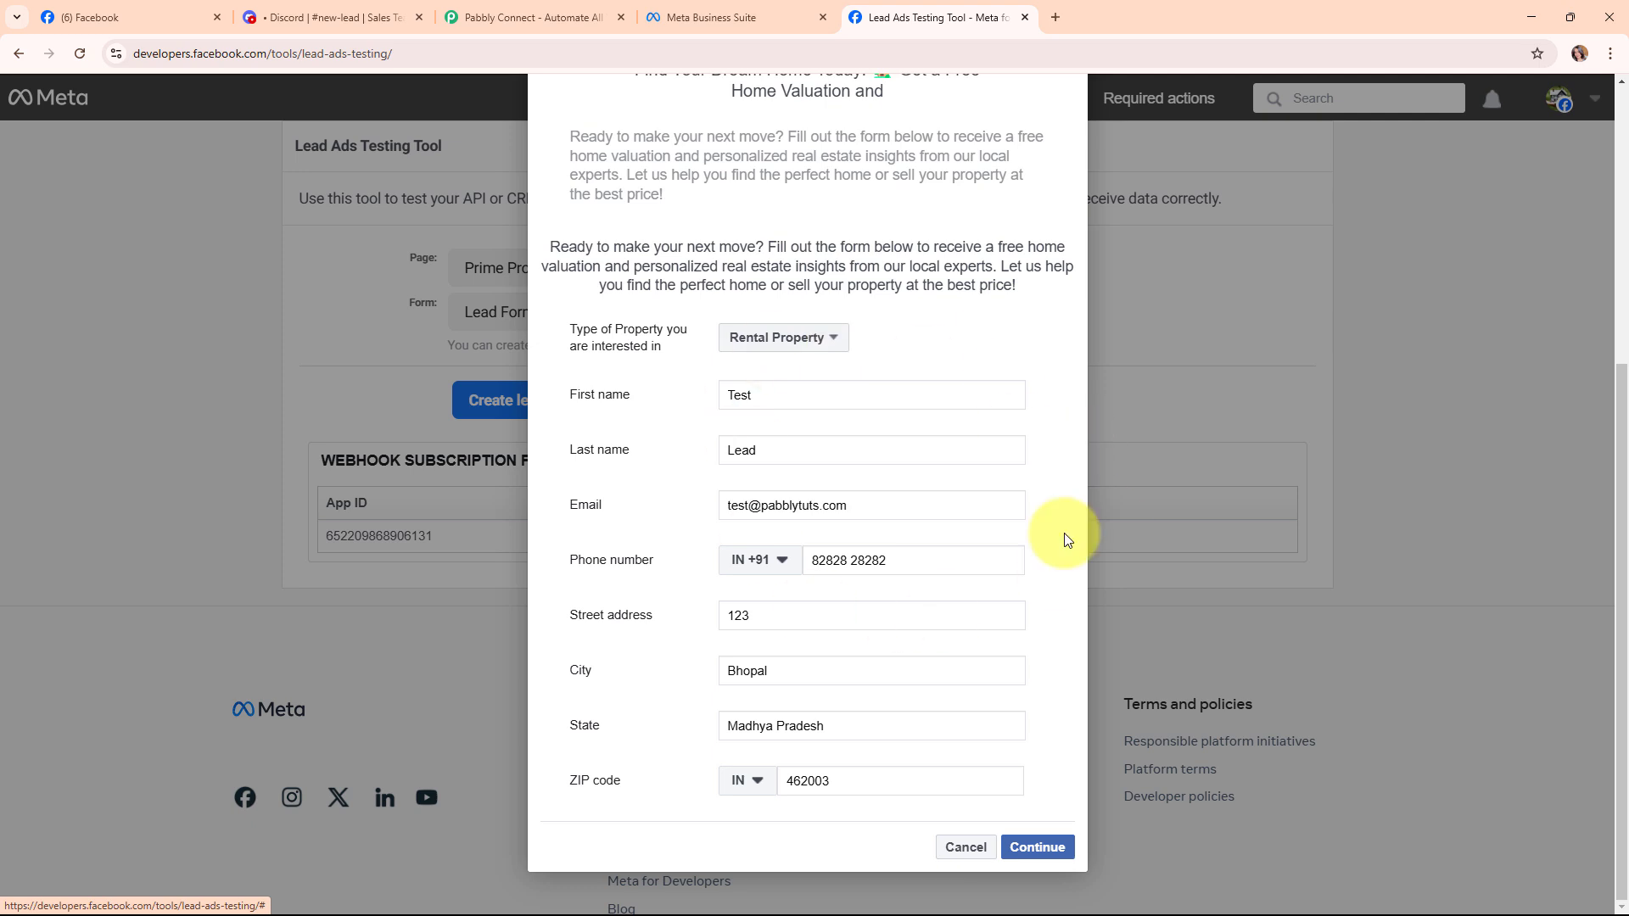
pyautogui.click(378, 7)
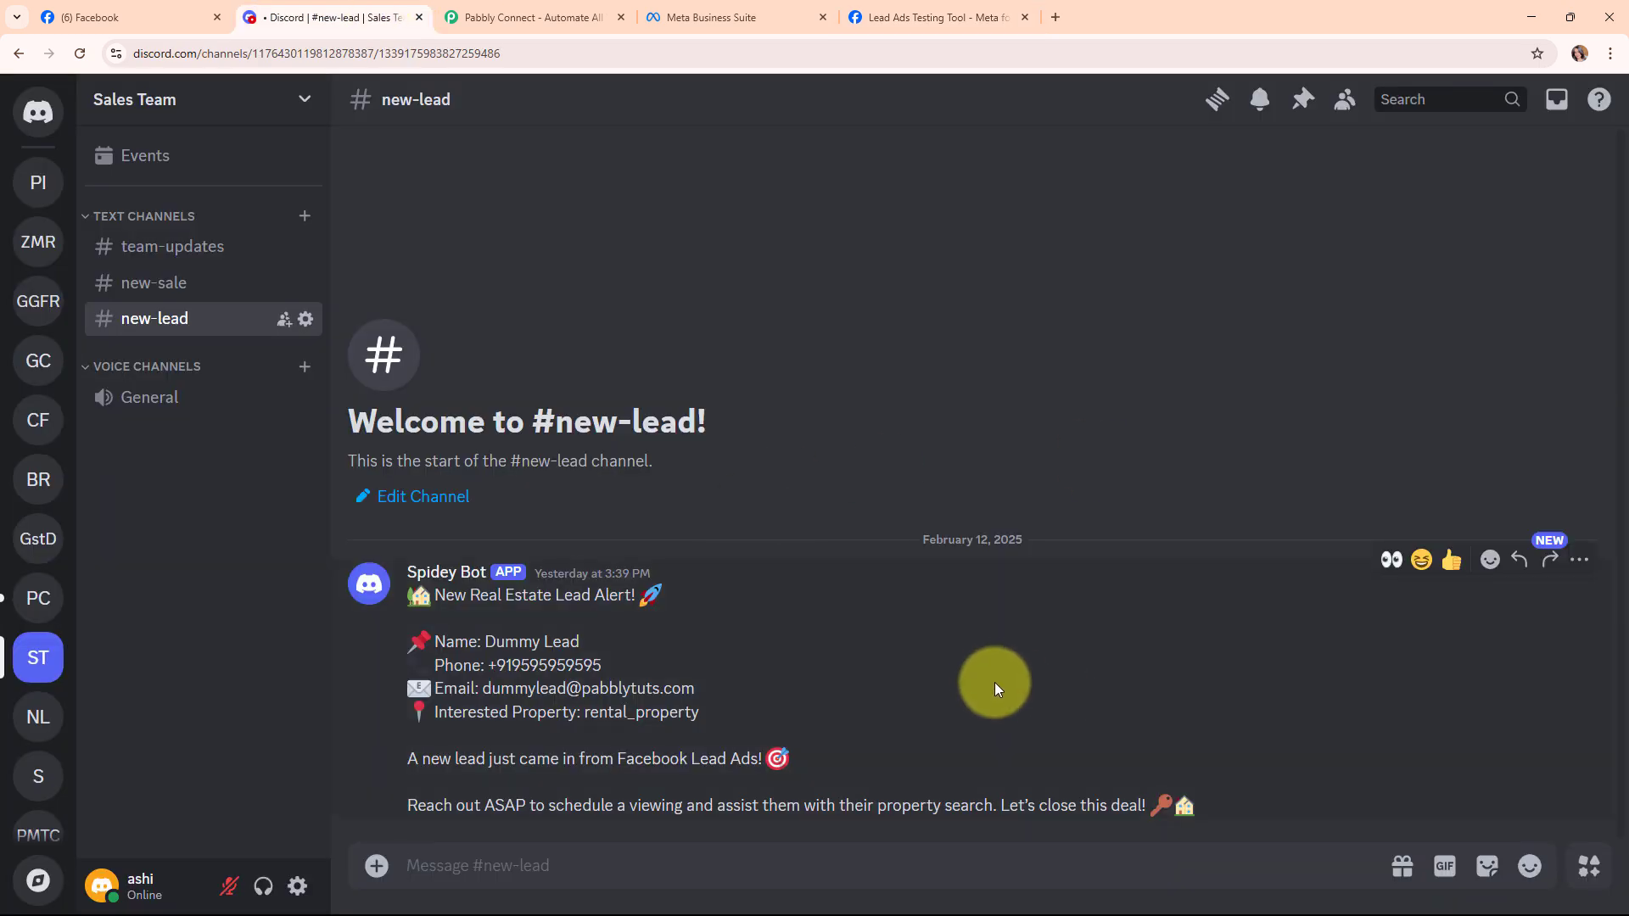
pyautogui.click(934, 17)
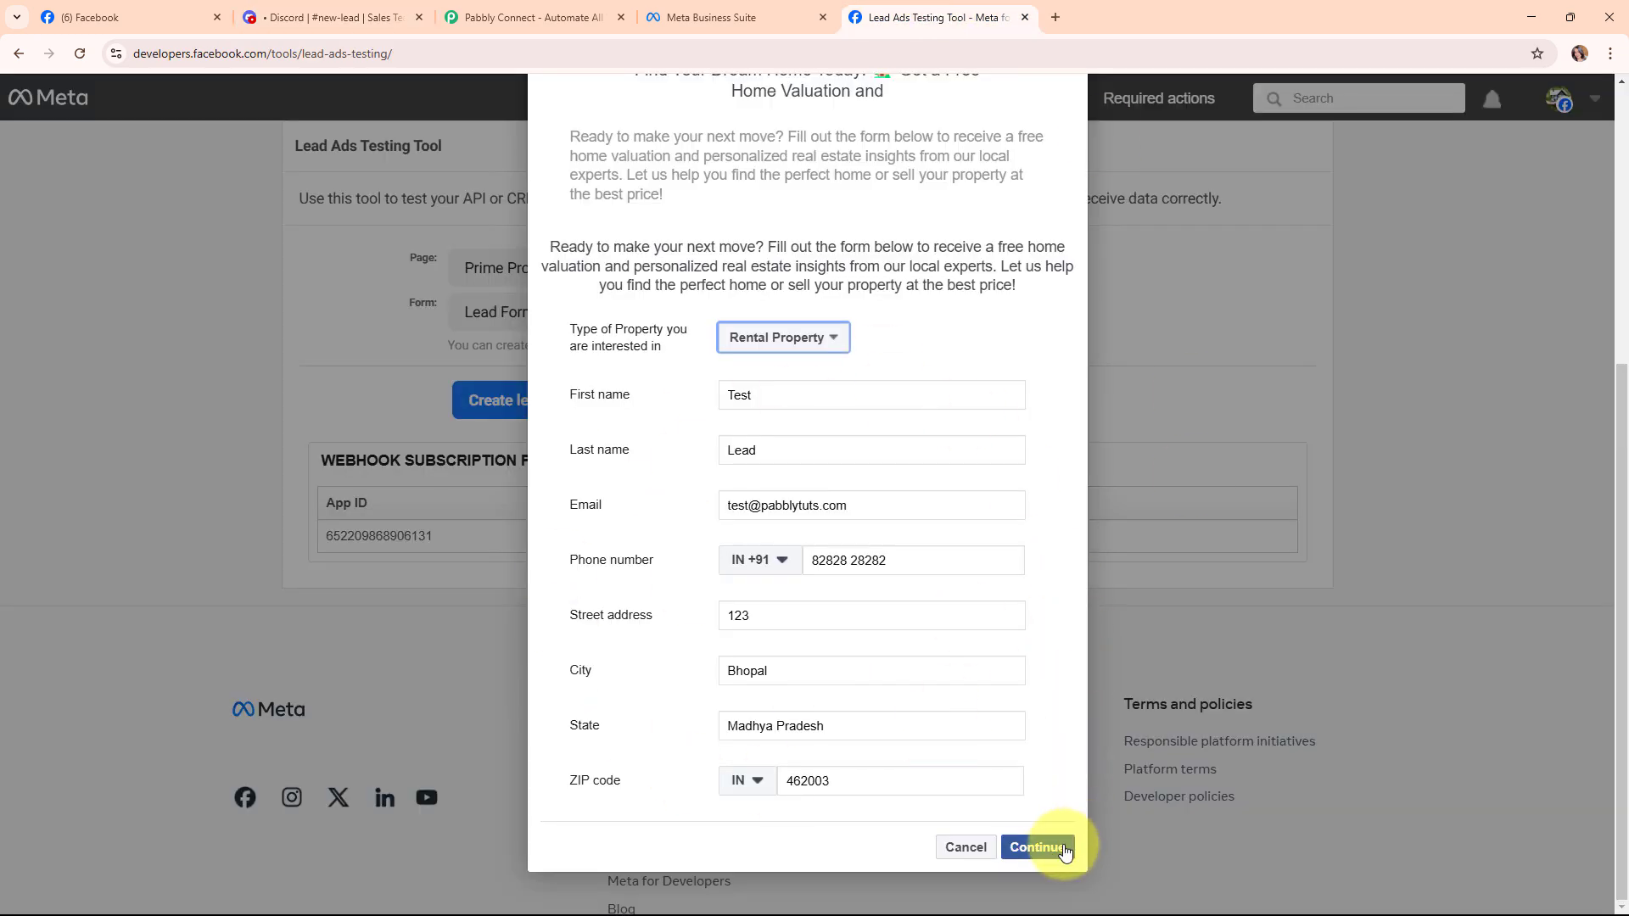
pyautogui.click(1040, 847)
pyautogui.click(1044, 648)
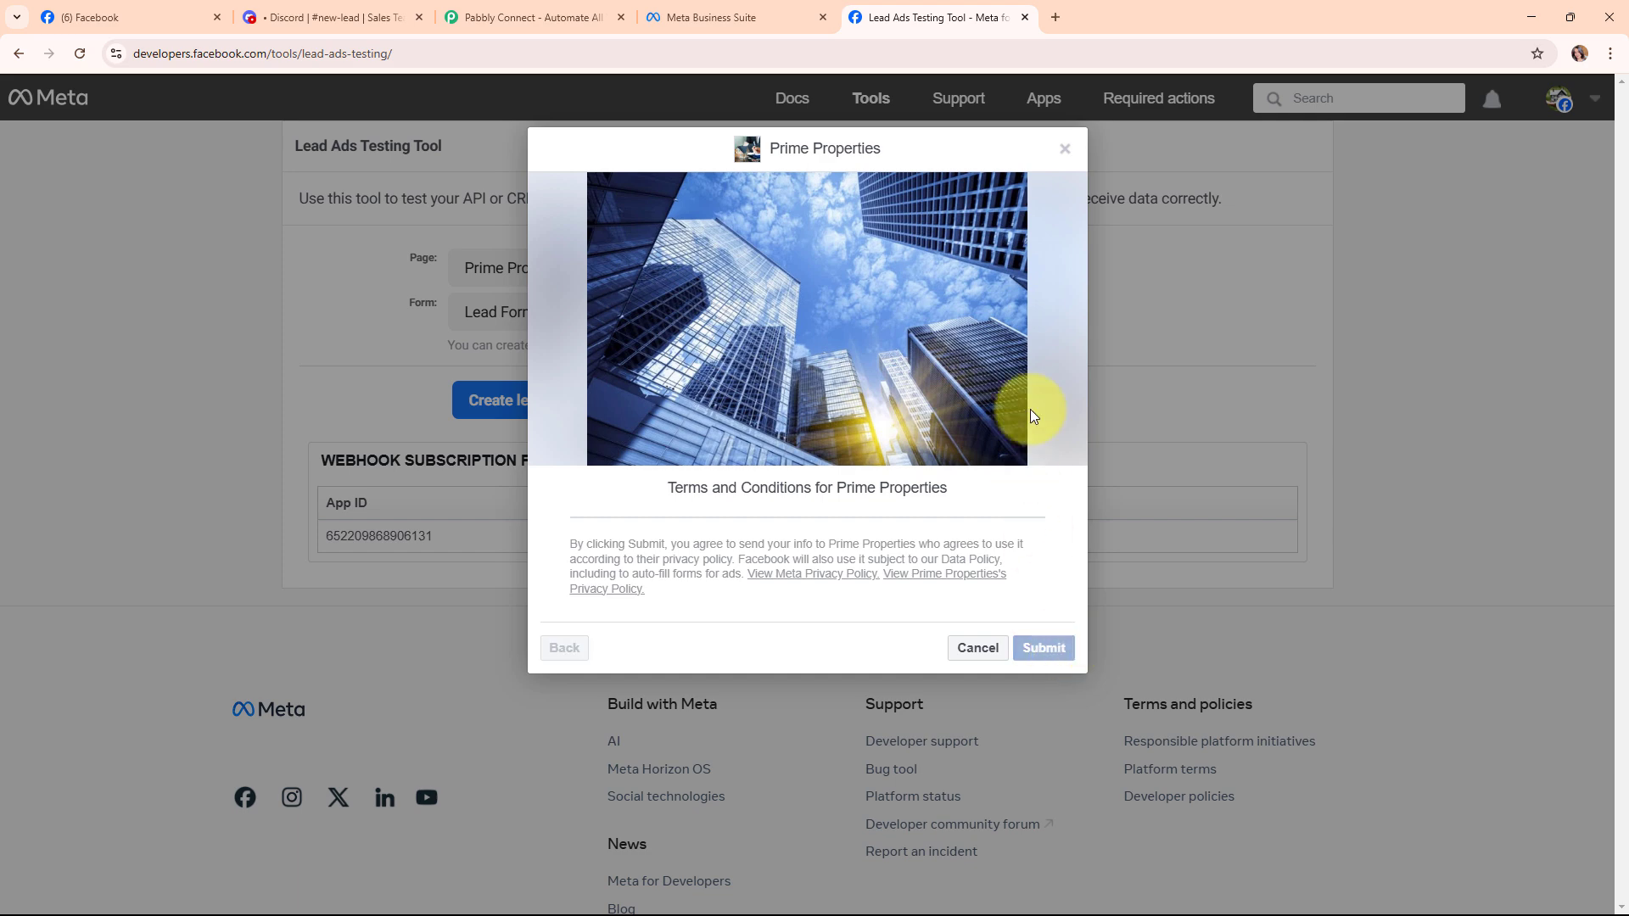
pyautogui.click(1065, 148)
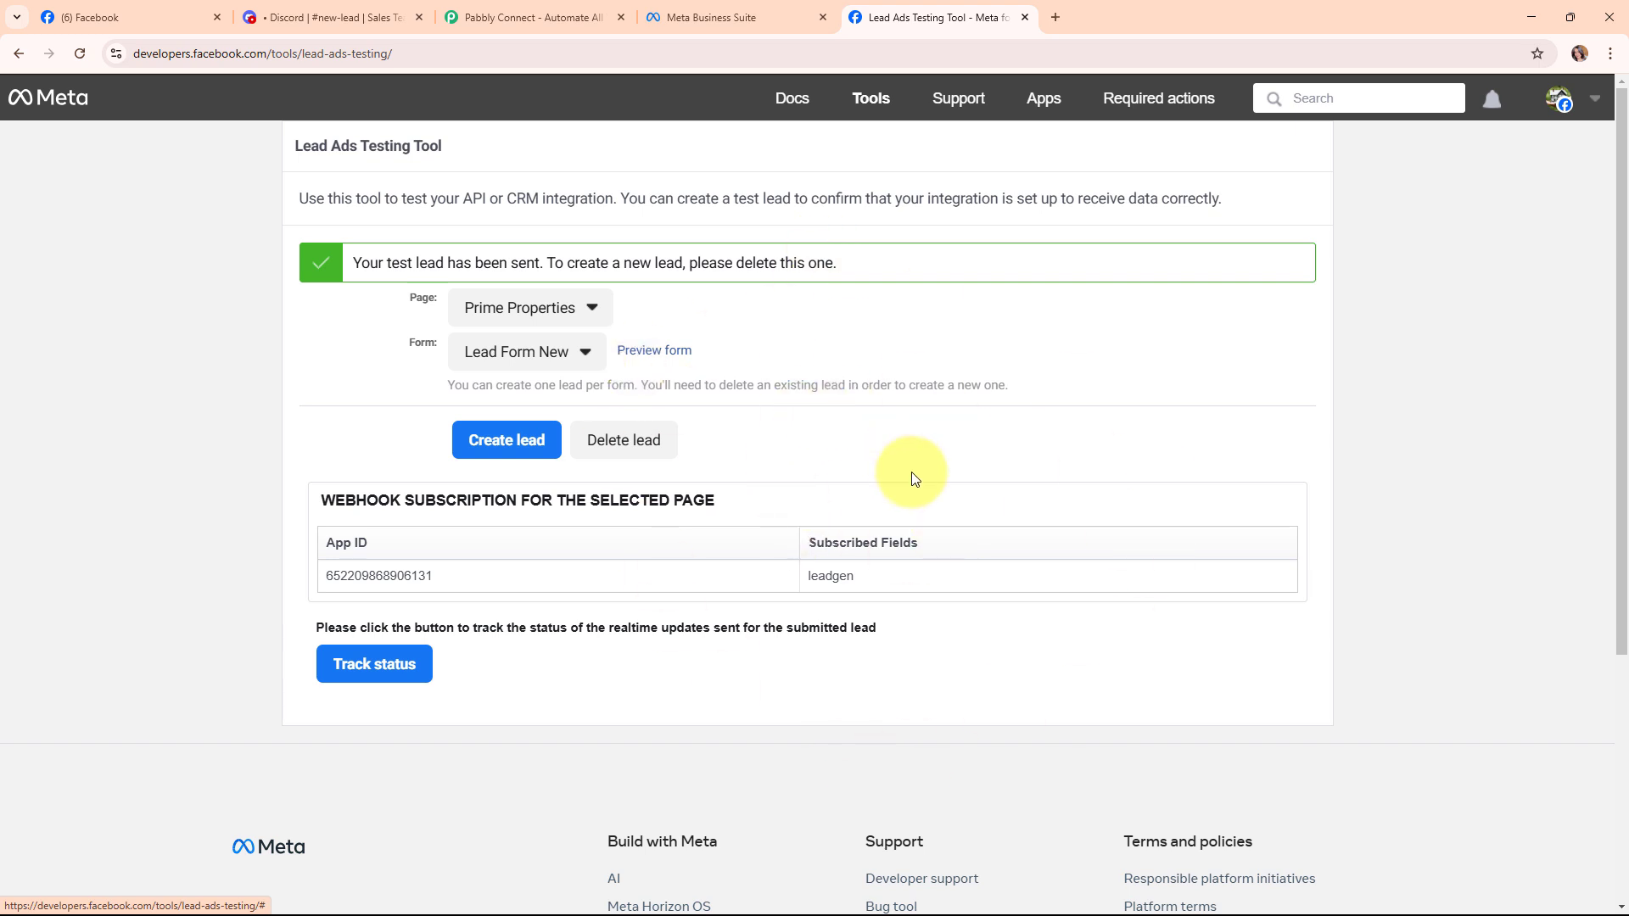
# View the new rental_property lead alert in Discord's #new-lead channel.
pyautogui.click(373, 17)
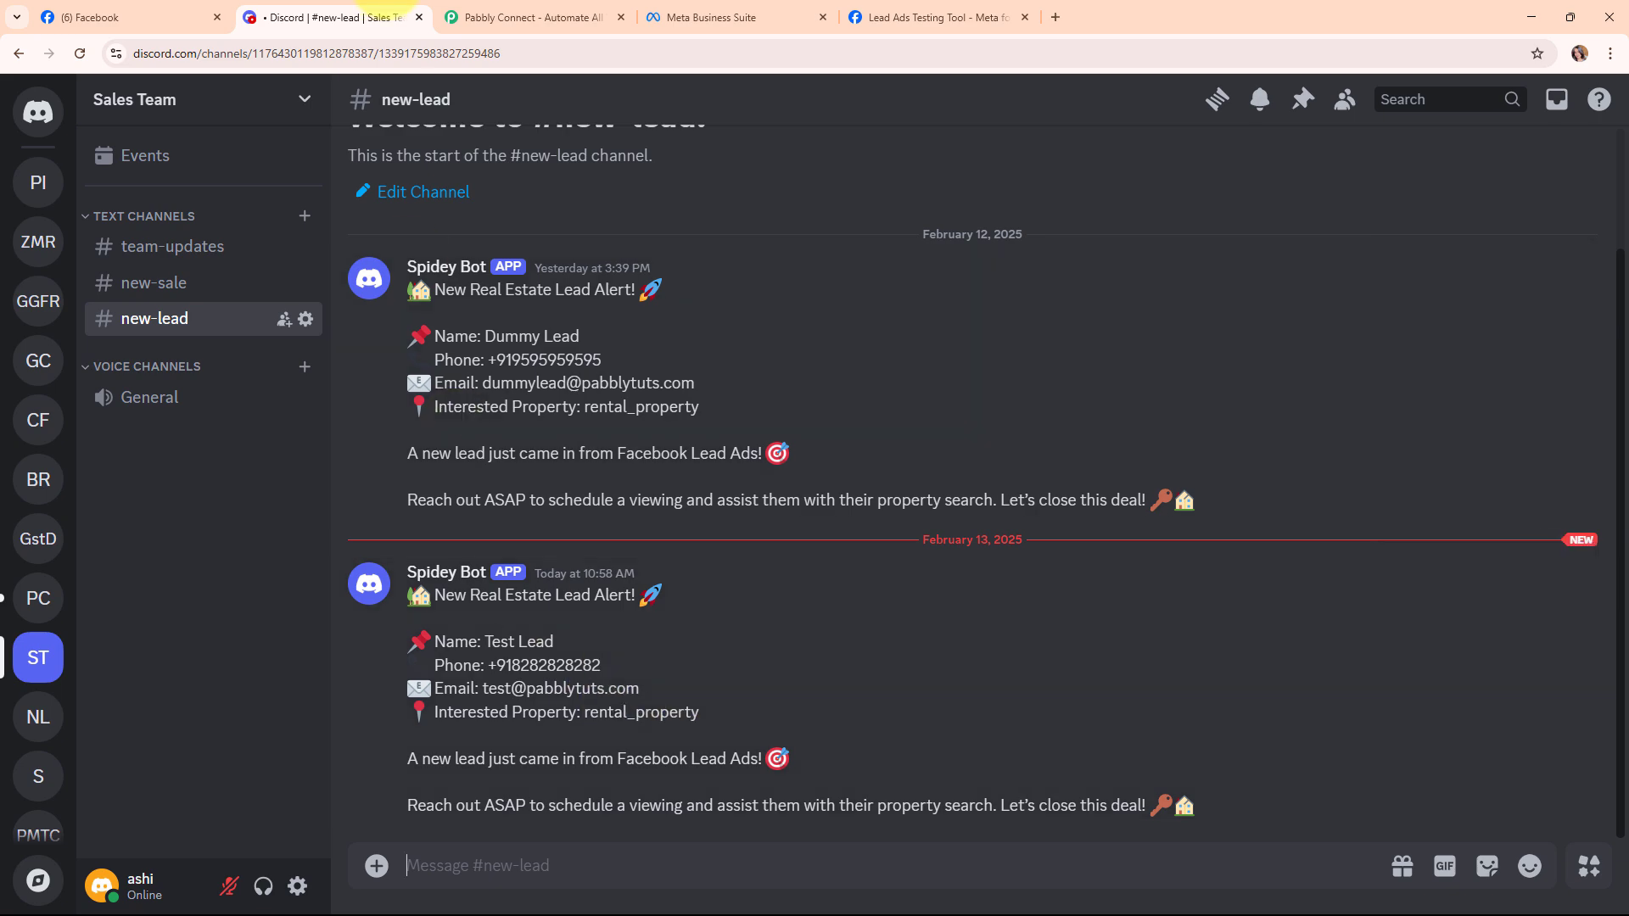
# Switch from Discord to the Pabbly Connect homepage.
pyautogui.click(472, 12)
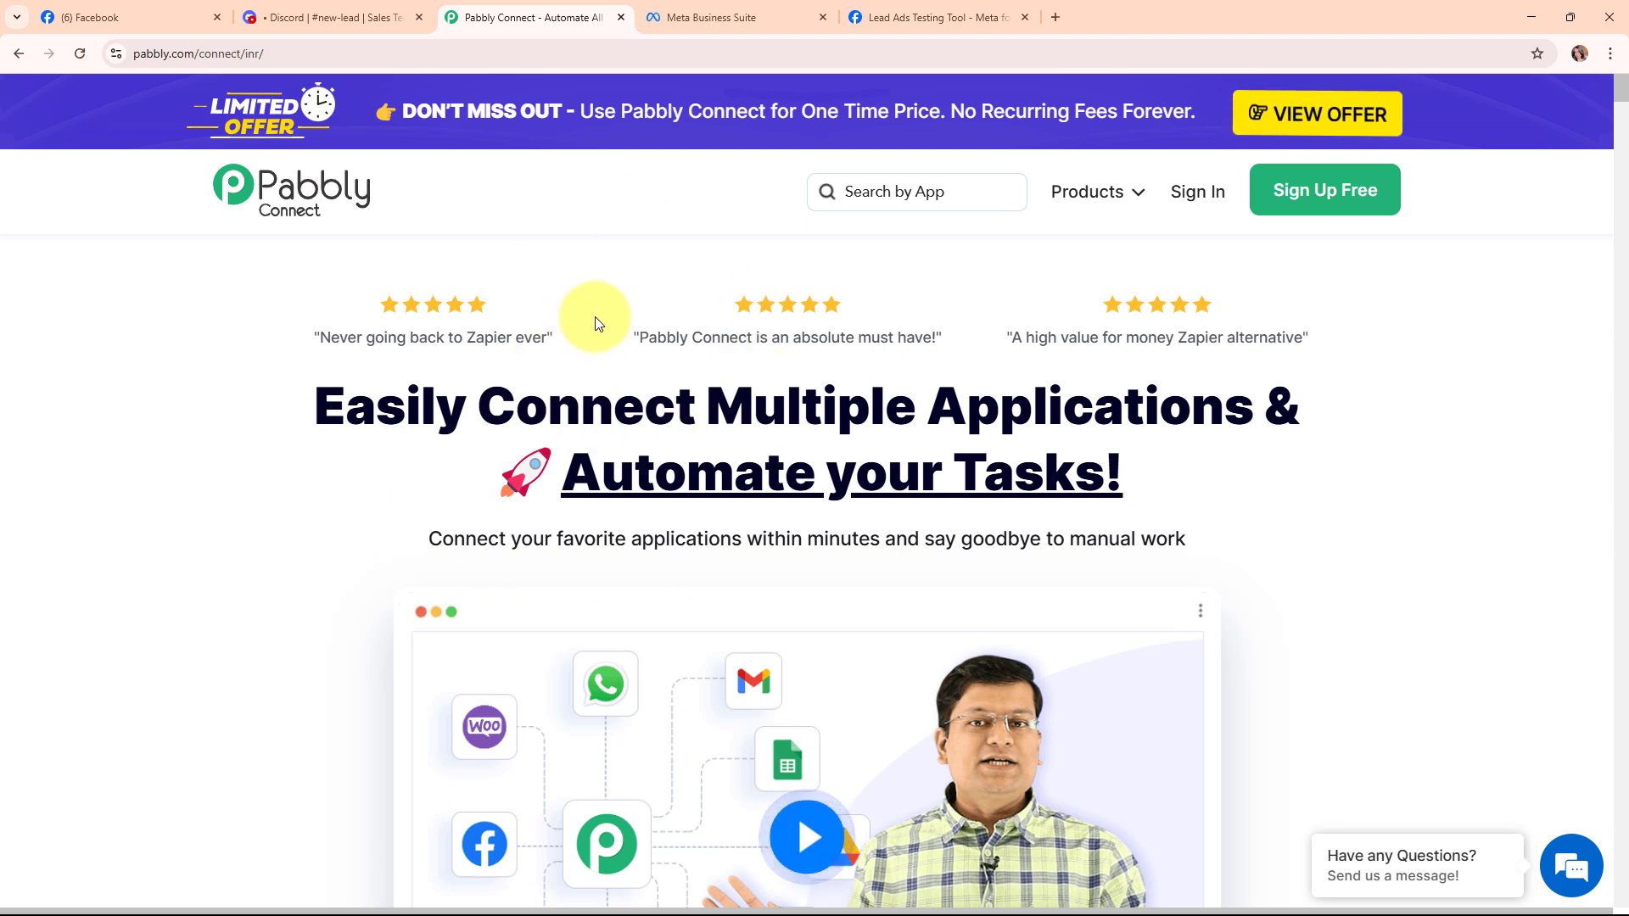
# Point out the Pabbly Connect web address, then sign in to reach All Pabbly Apps.
pyautogui.click(370, 55)
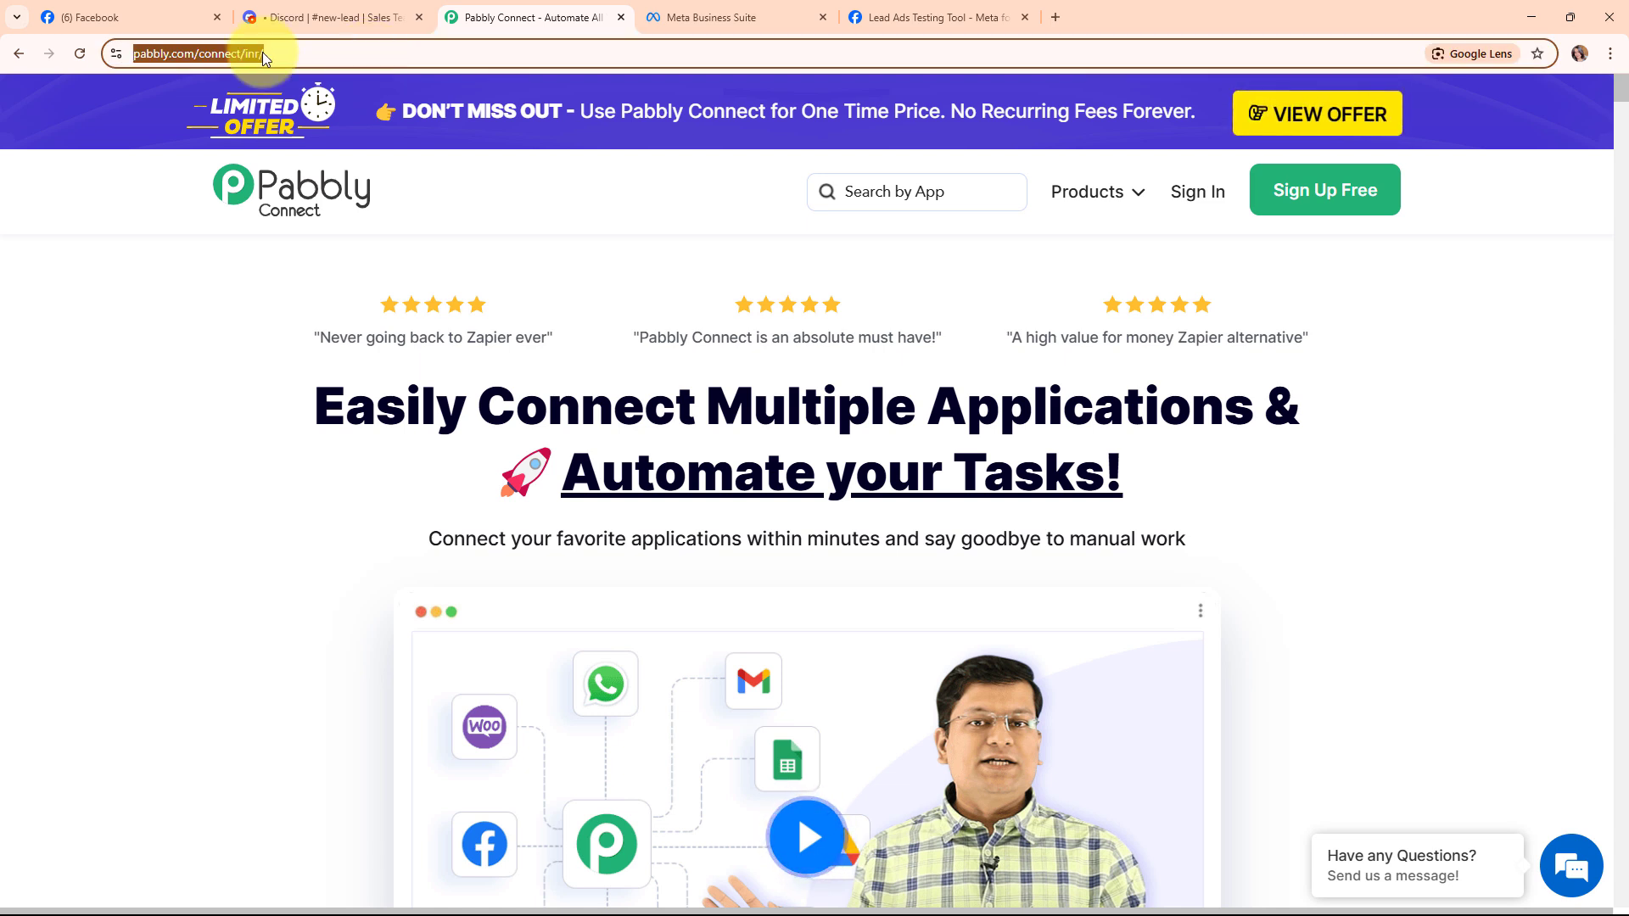
pyautogui.click(963, 288)
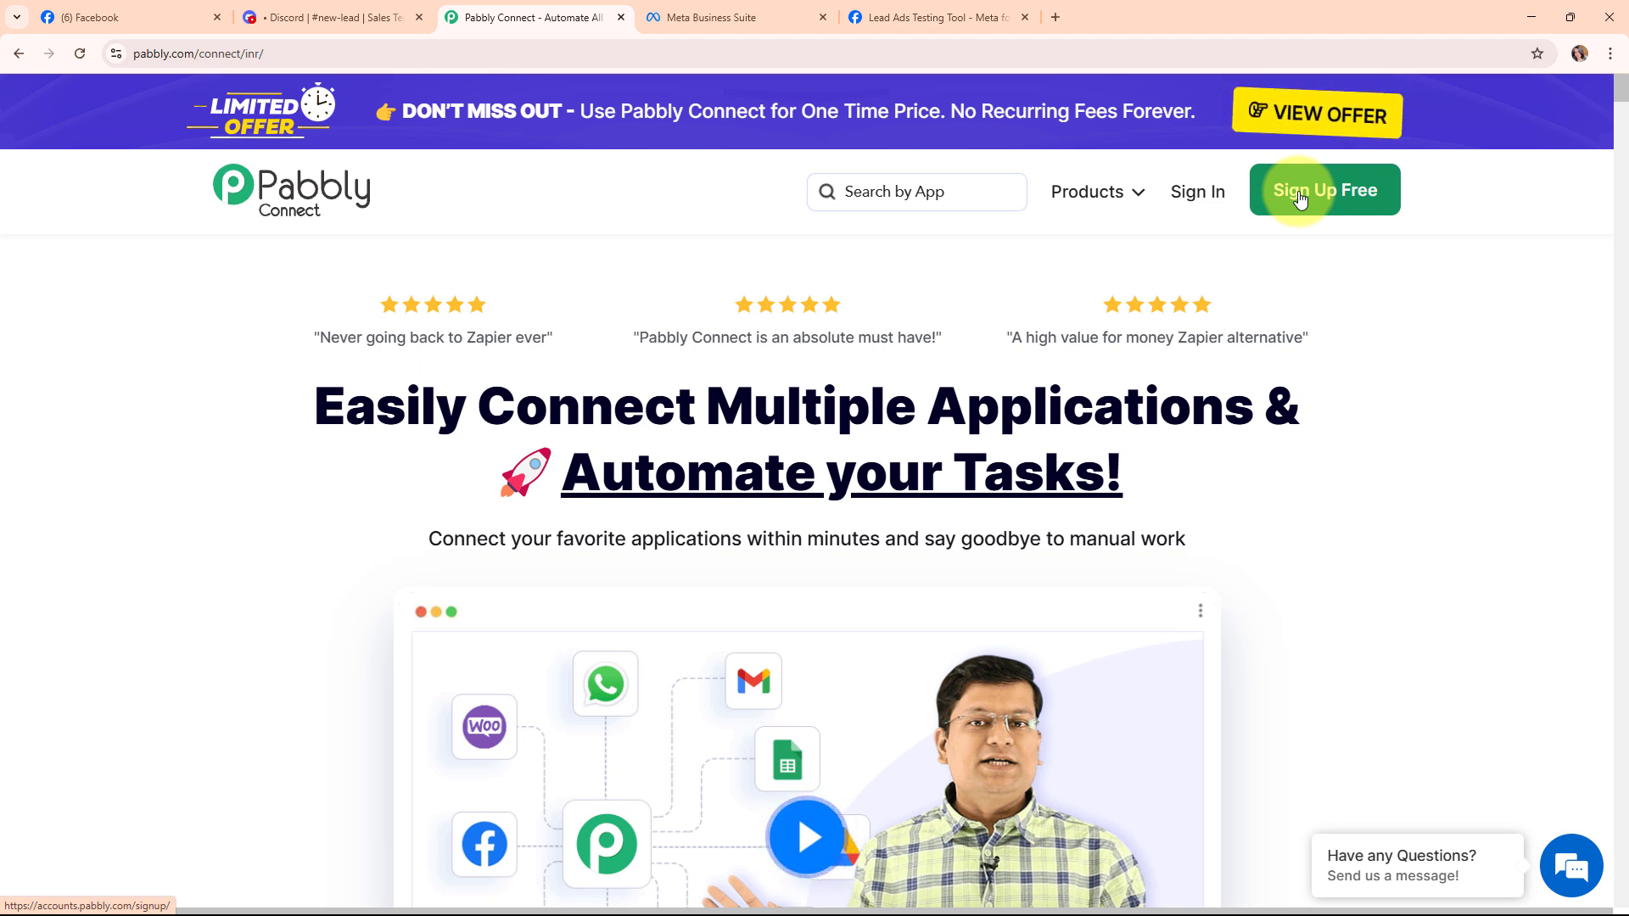
pyautogui.click(1201, 202)
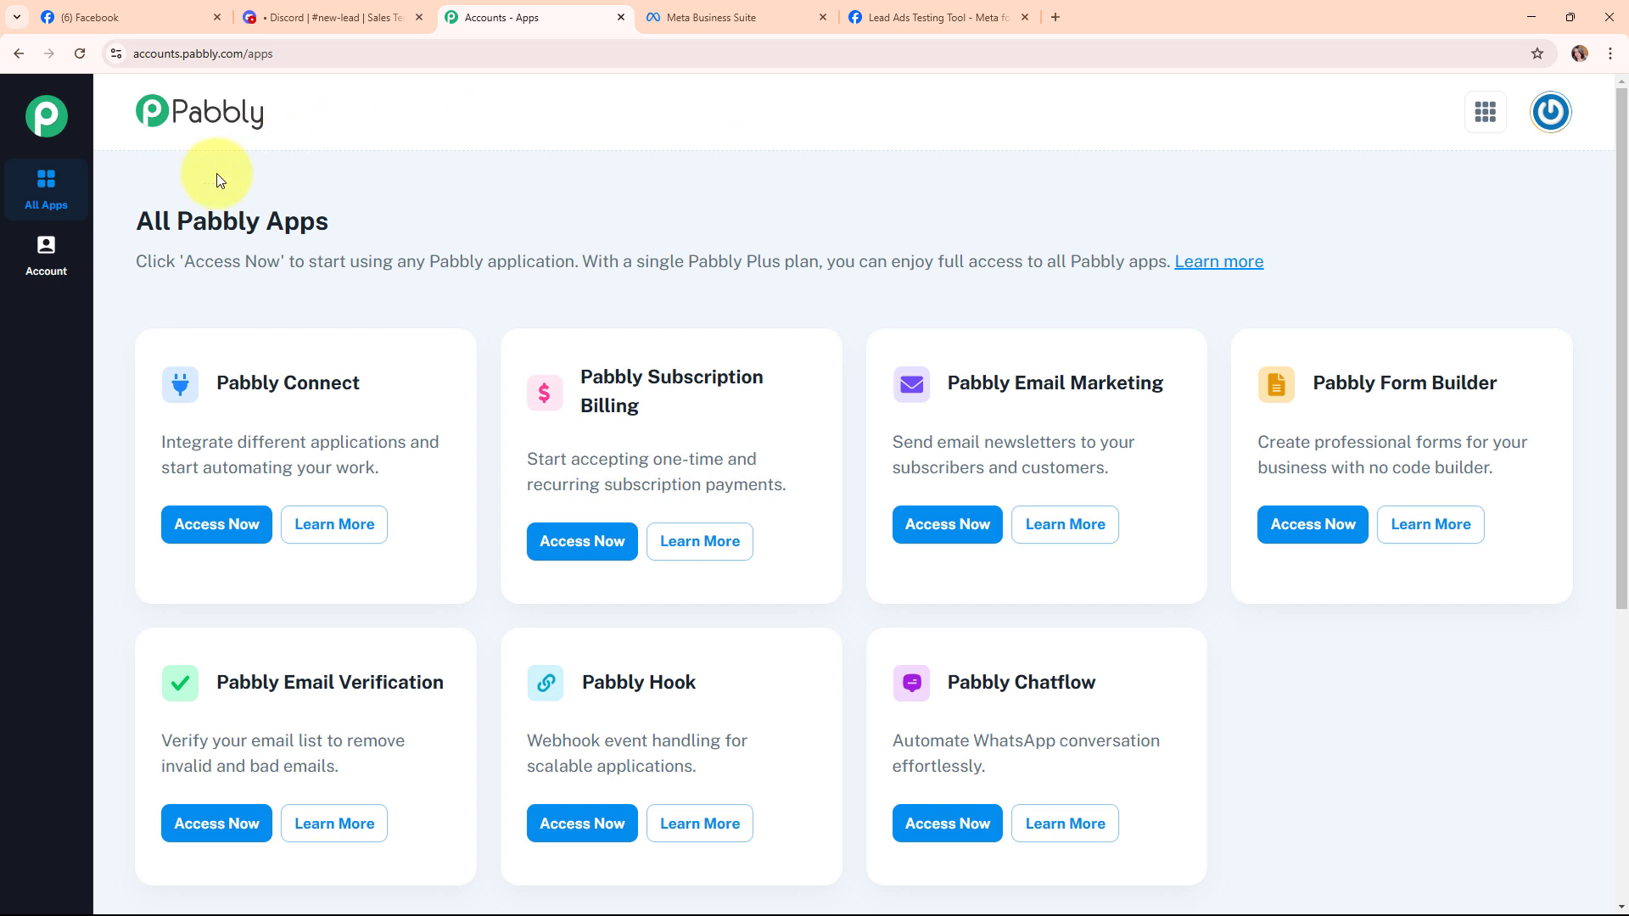
# Launch Pabbly Connect from the All Pabbly Apps list into its dashboard.
pyautogui.moveTo(129, 219); pyautogui.dragTo(419, 240)
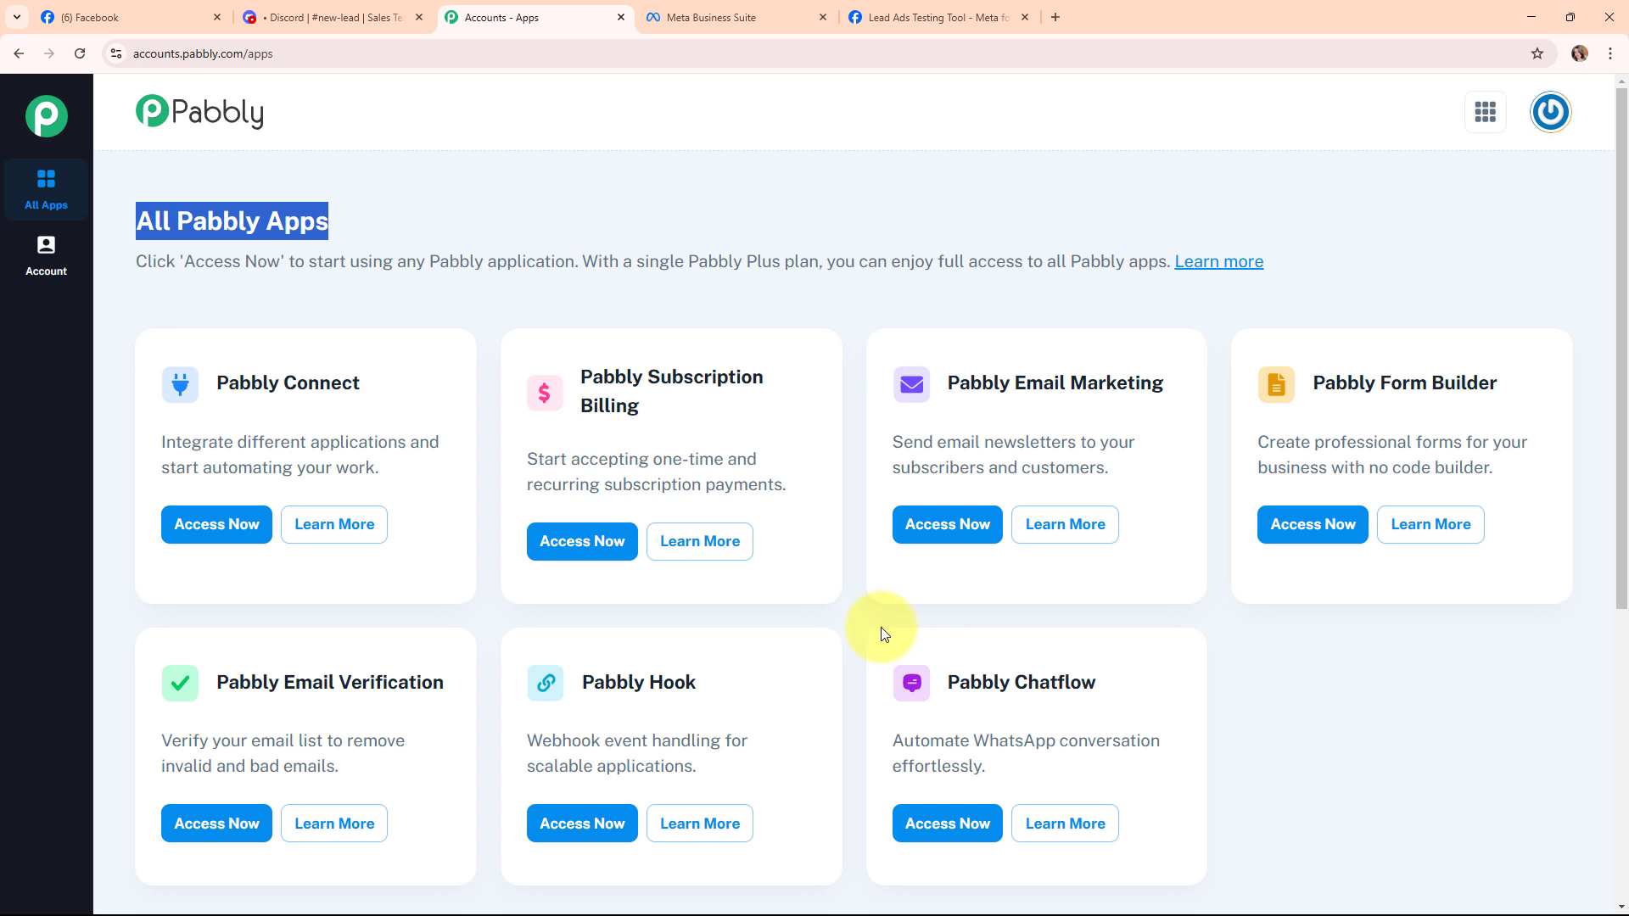
pyautogui.click(196, 523)
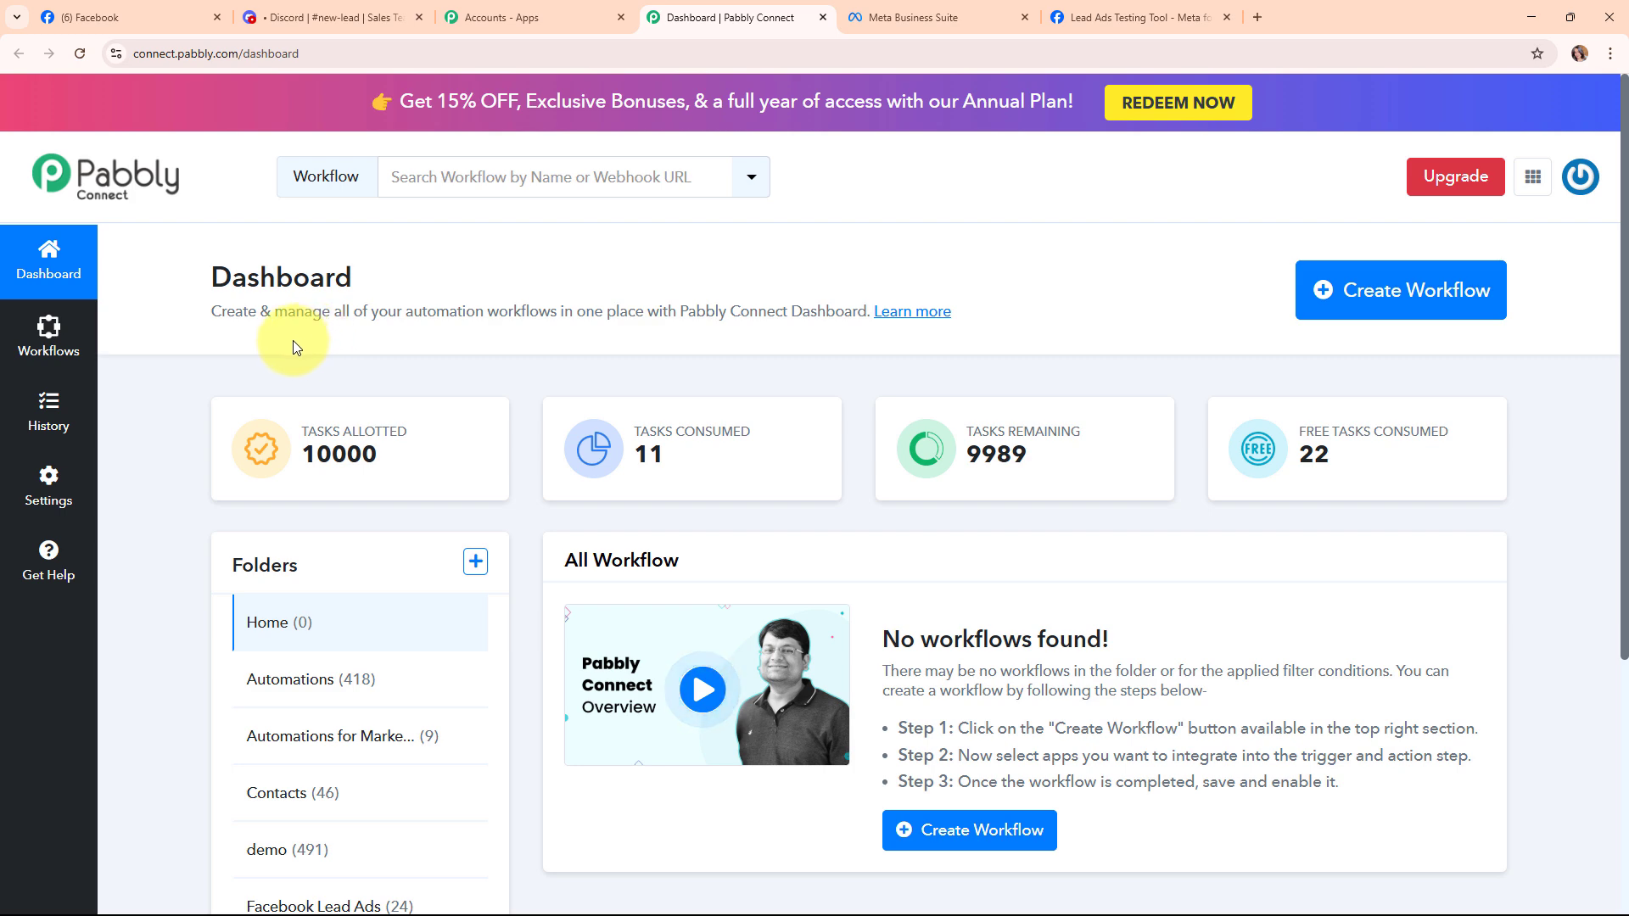
# Start a new workflow named 'Send Discord Channel Messages for Facebook Lead Ads Lead'.
pyautogui.click(1420, 291)
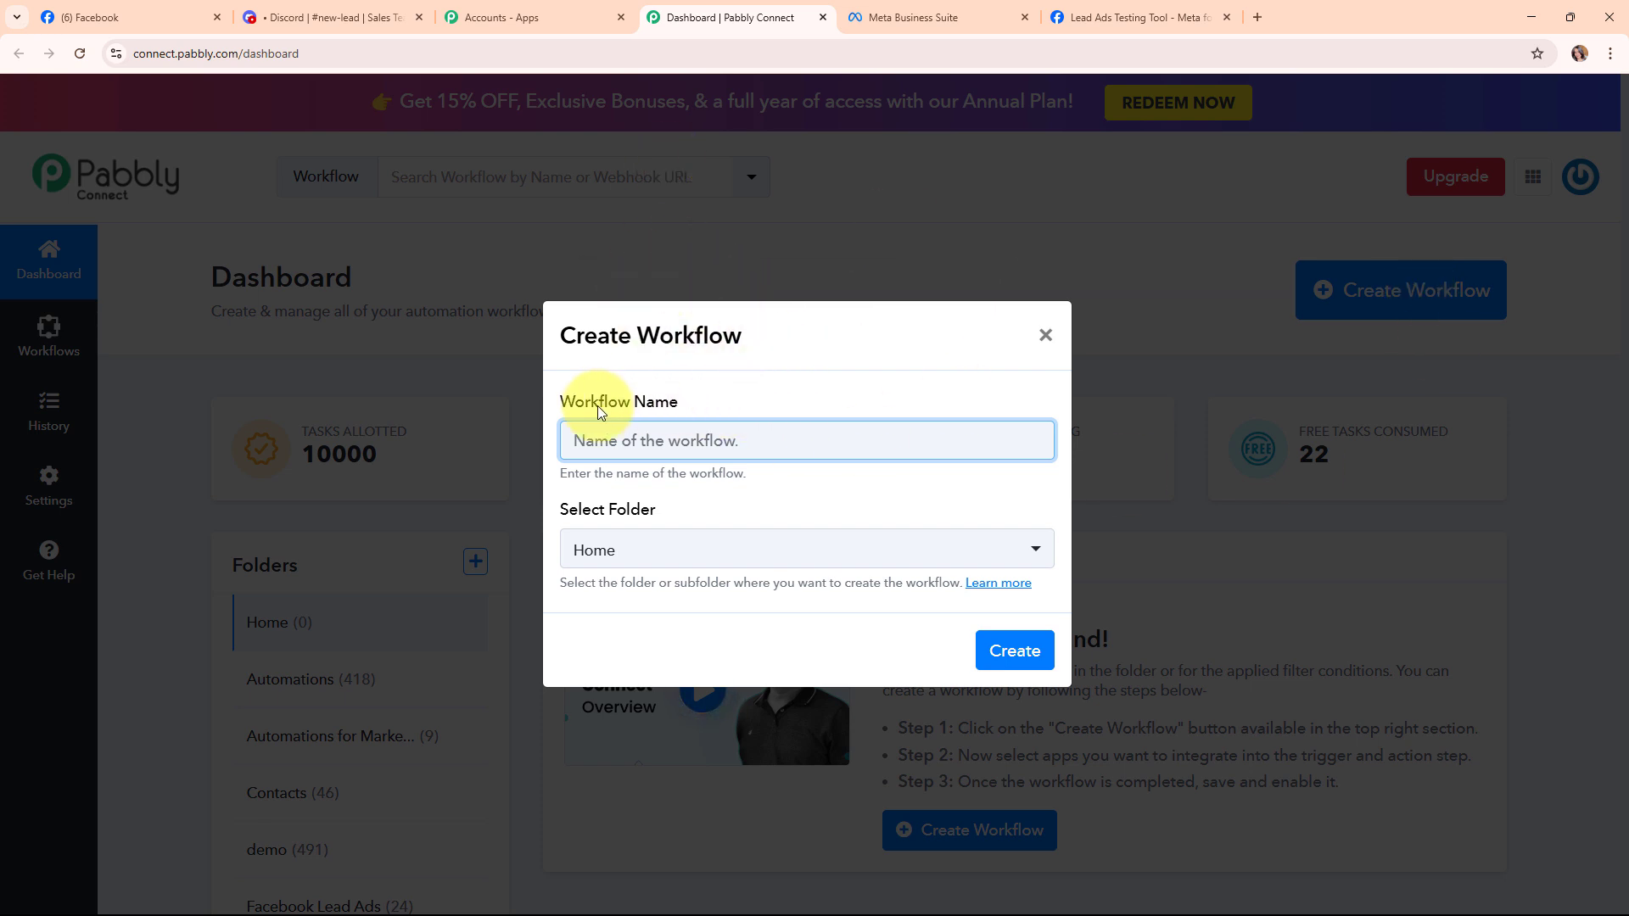
pyautogui.moveTo(557, 402); pyautogui.dragTo(739, 419)
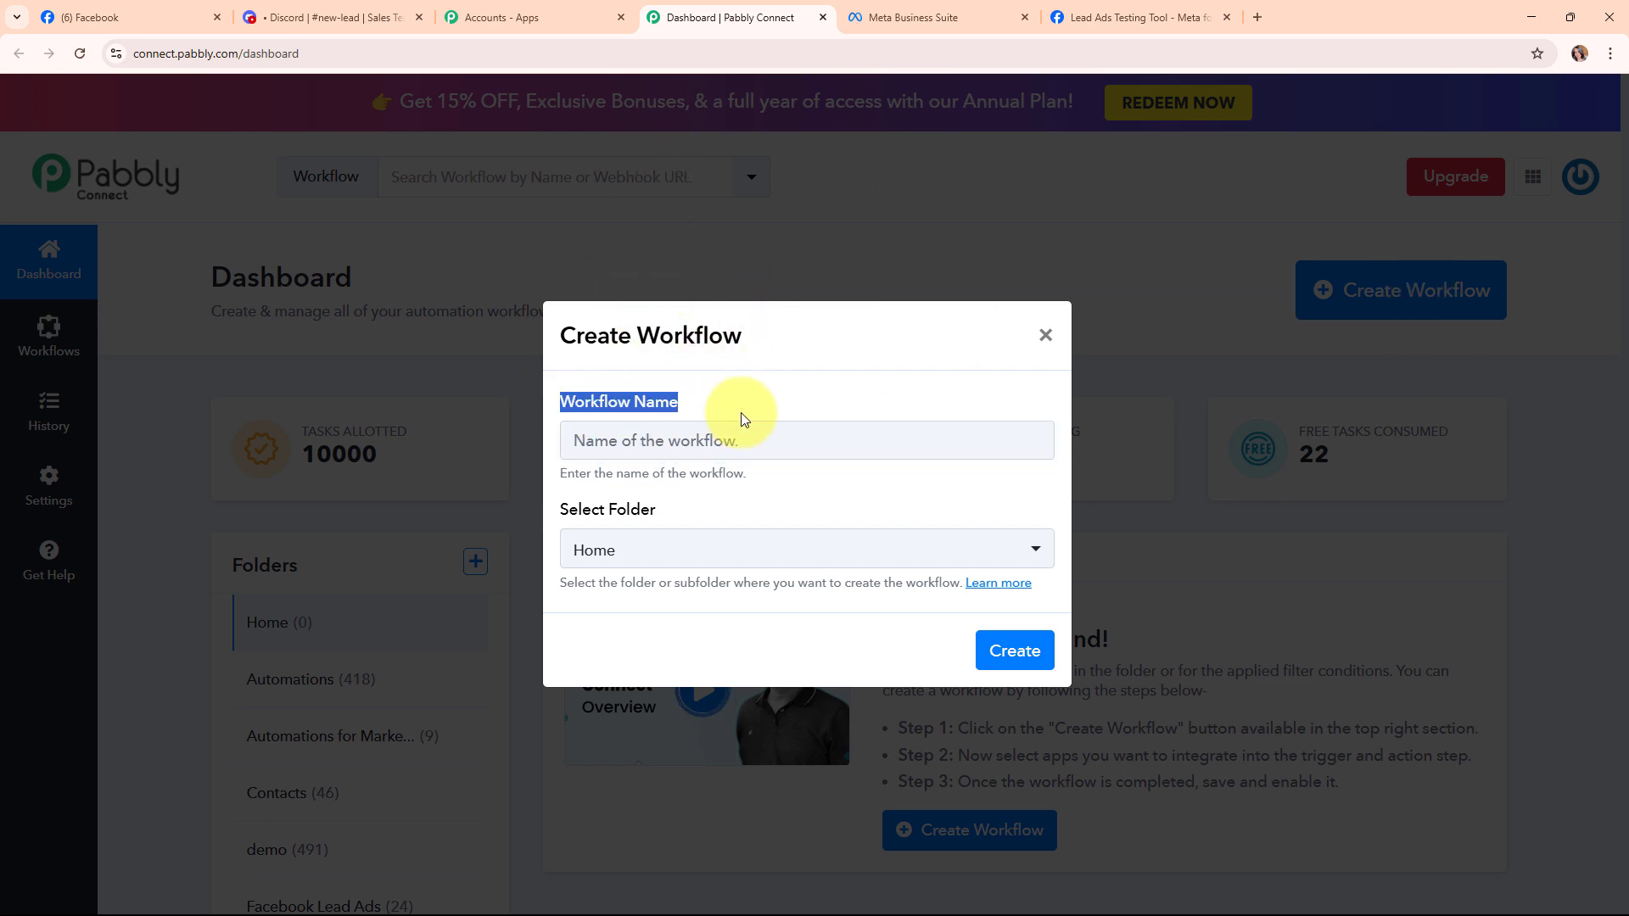
pyautogui.click(692, 441)
pyautogui.write('Send Discord Channel Messages for Facebook Lead Ads Lead')
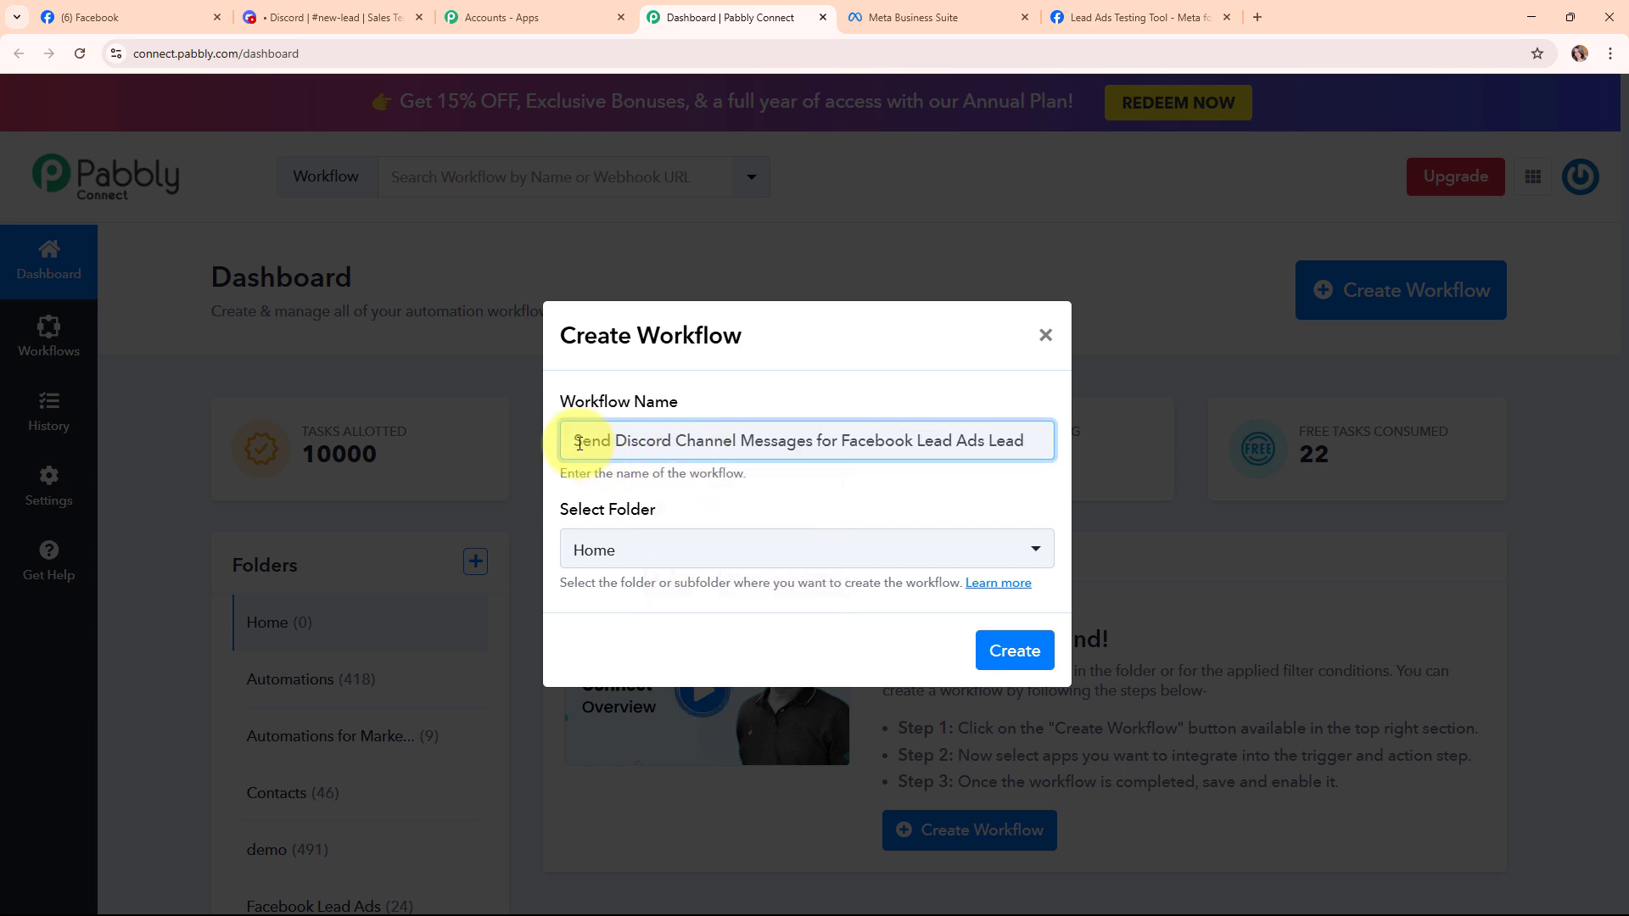
pyautogui.moveTo(571, 440); pyautogui.dragTo(1028, 455)
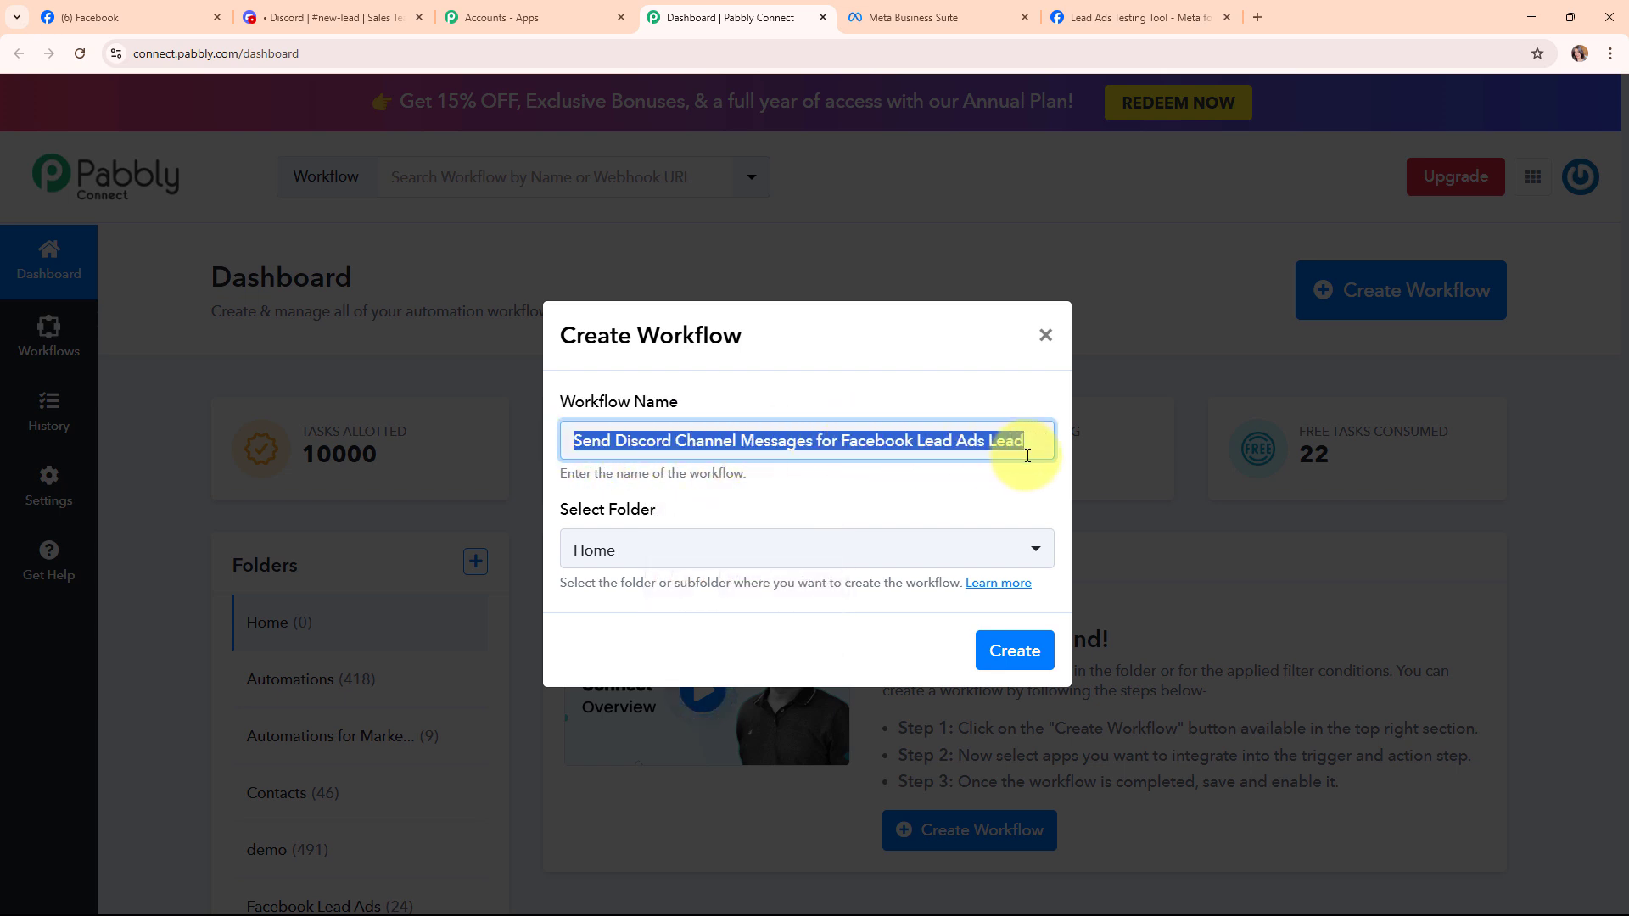
# Choose the Facebook Lead Ads folder and open the folders help article.
pyautogui.moveTo(573, 514); pyautogui.dragTo(710, 511)
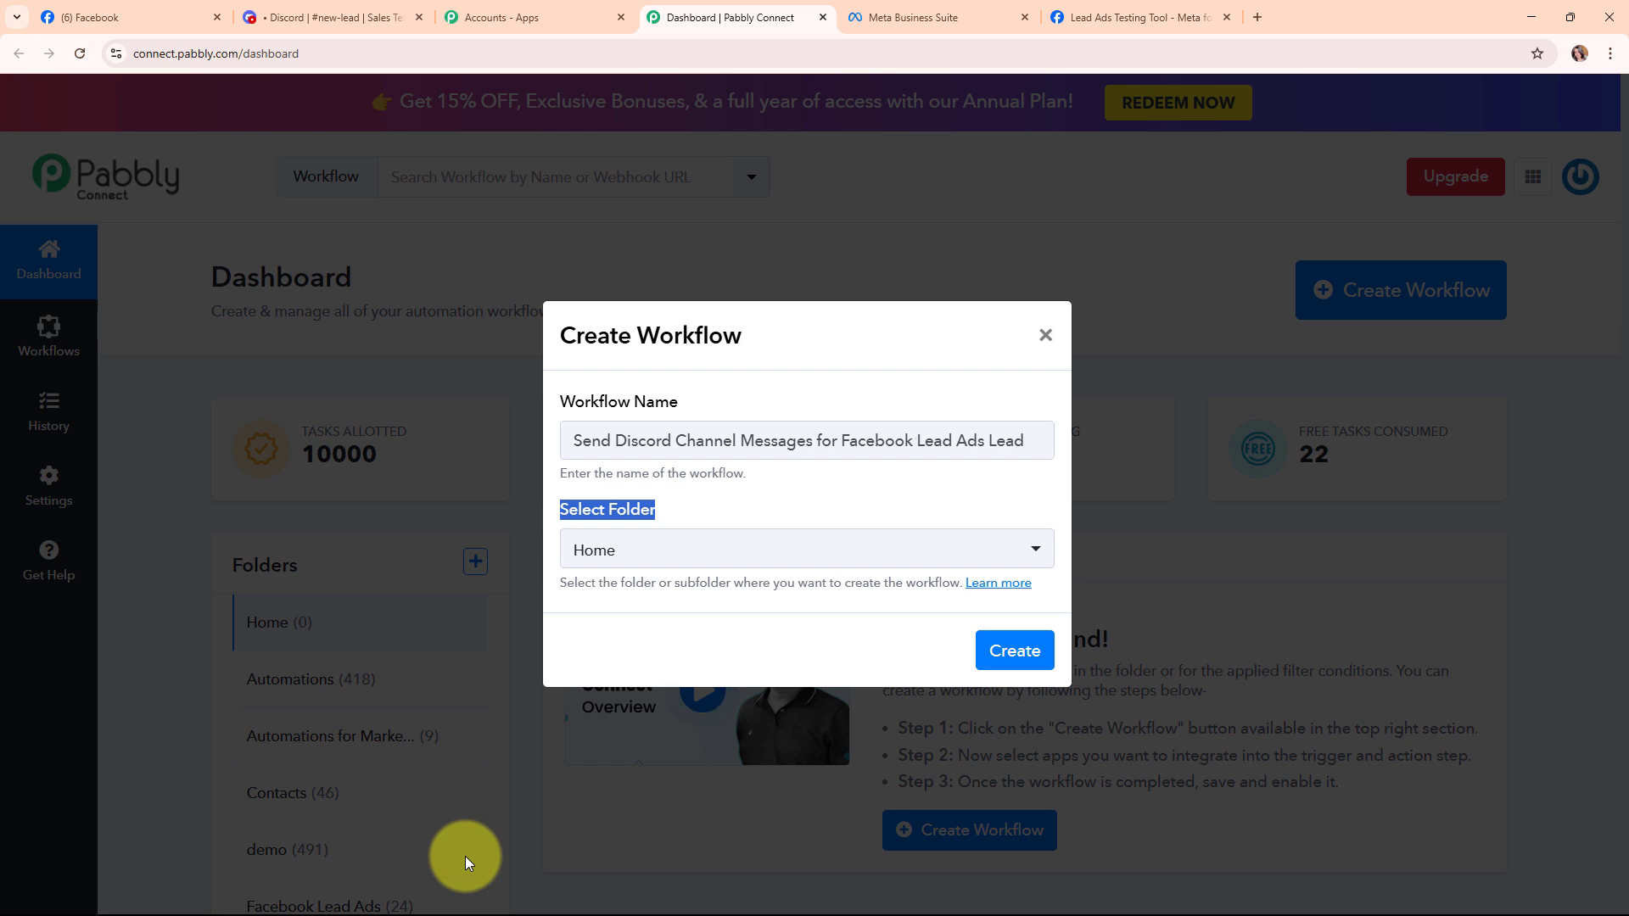
pyautogui.click(680, 556)
pyautogui.click(675, 400)
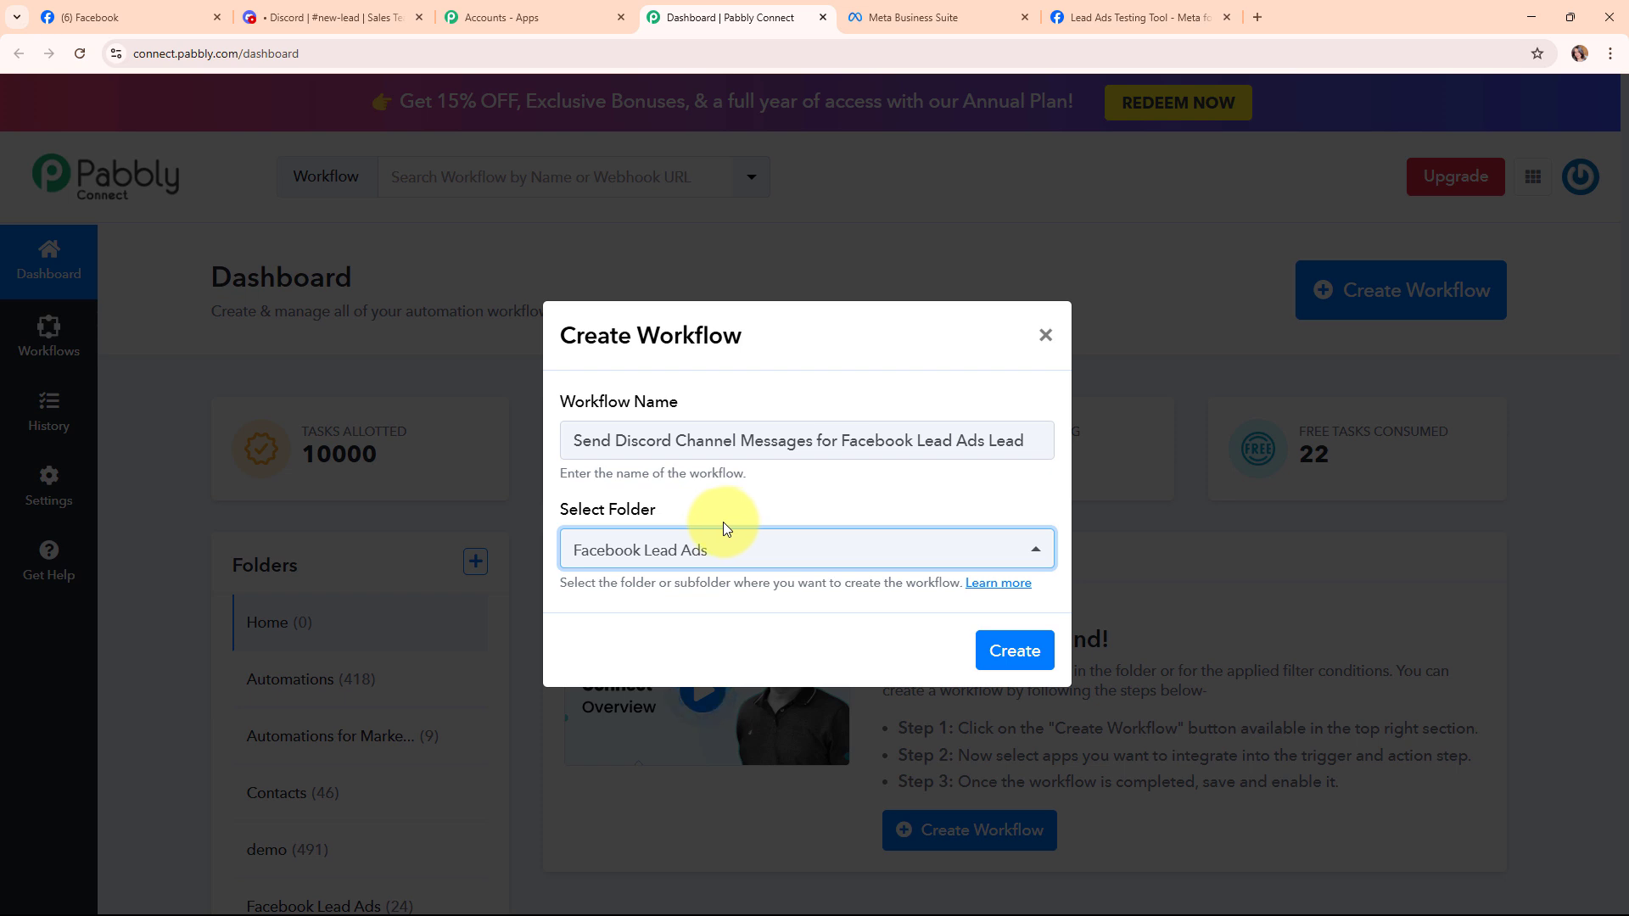
pyautogui.click(1009, 584)
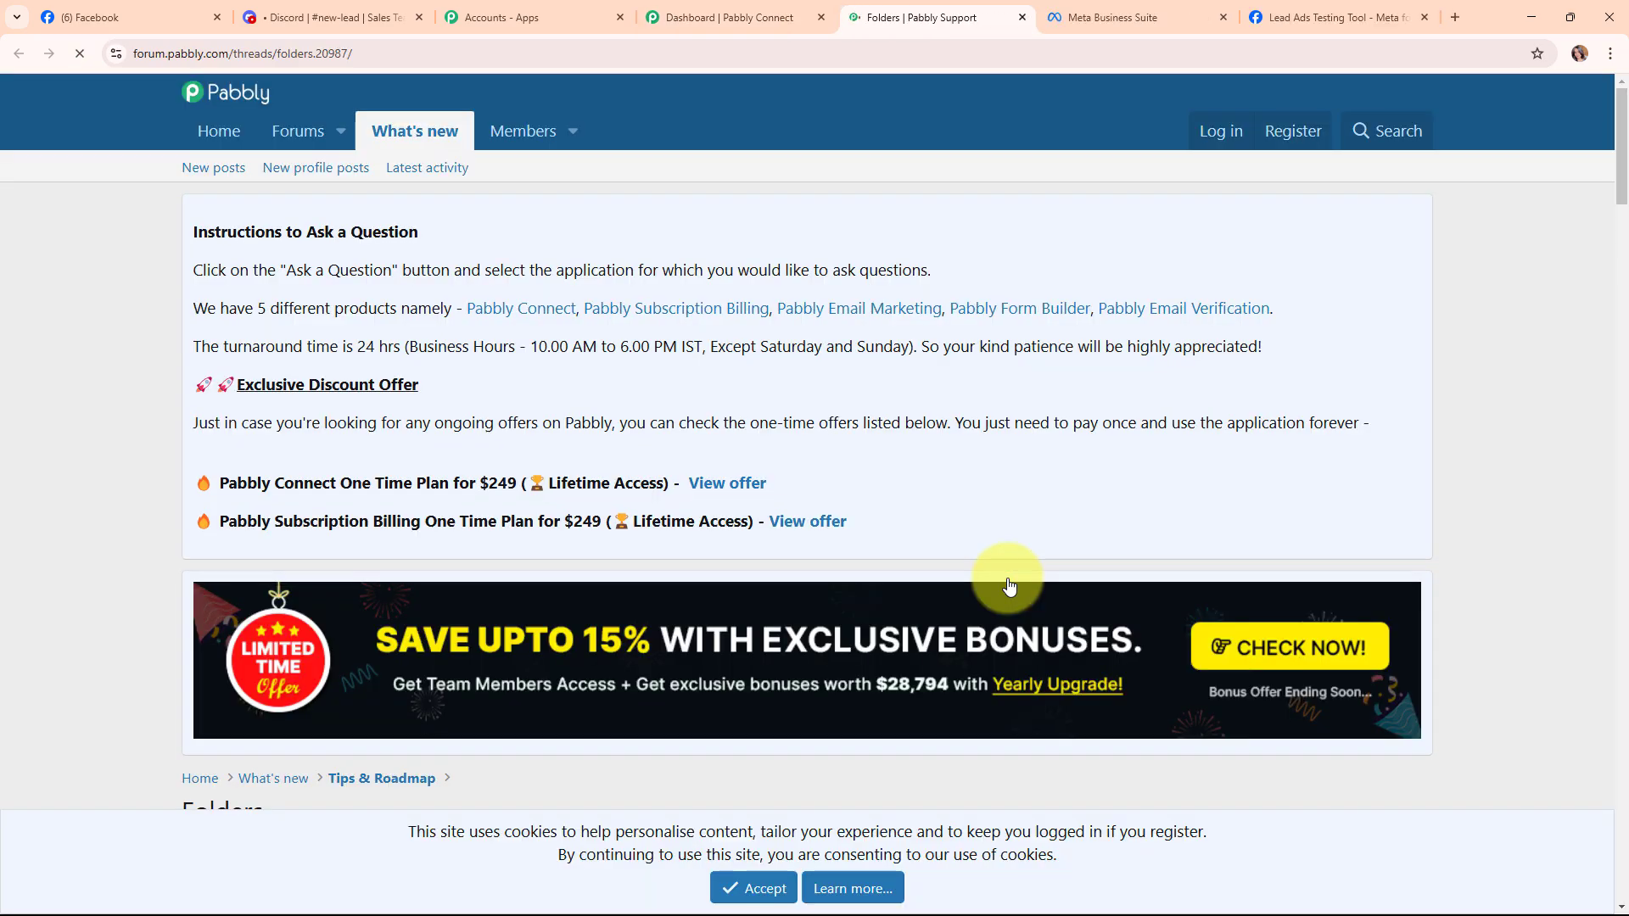
pyautogui.scroll(-15, 1009, 586)
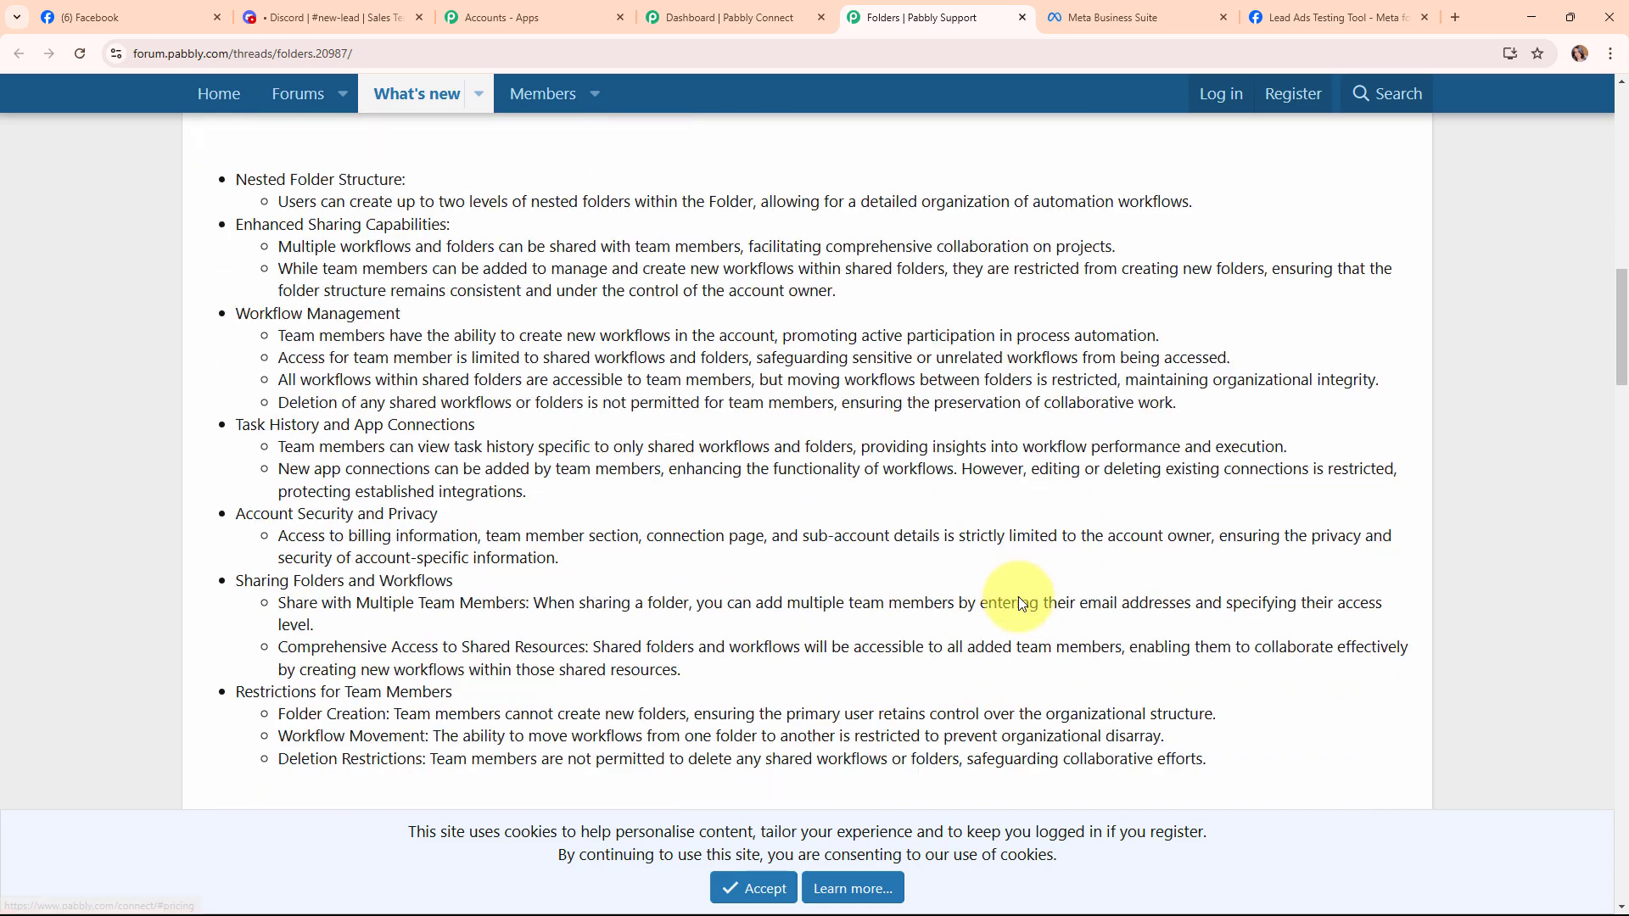
pyautogui.scroll(-4, 1018, 597)
pyautogui.scroll(6, 1018, 597)
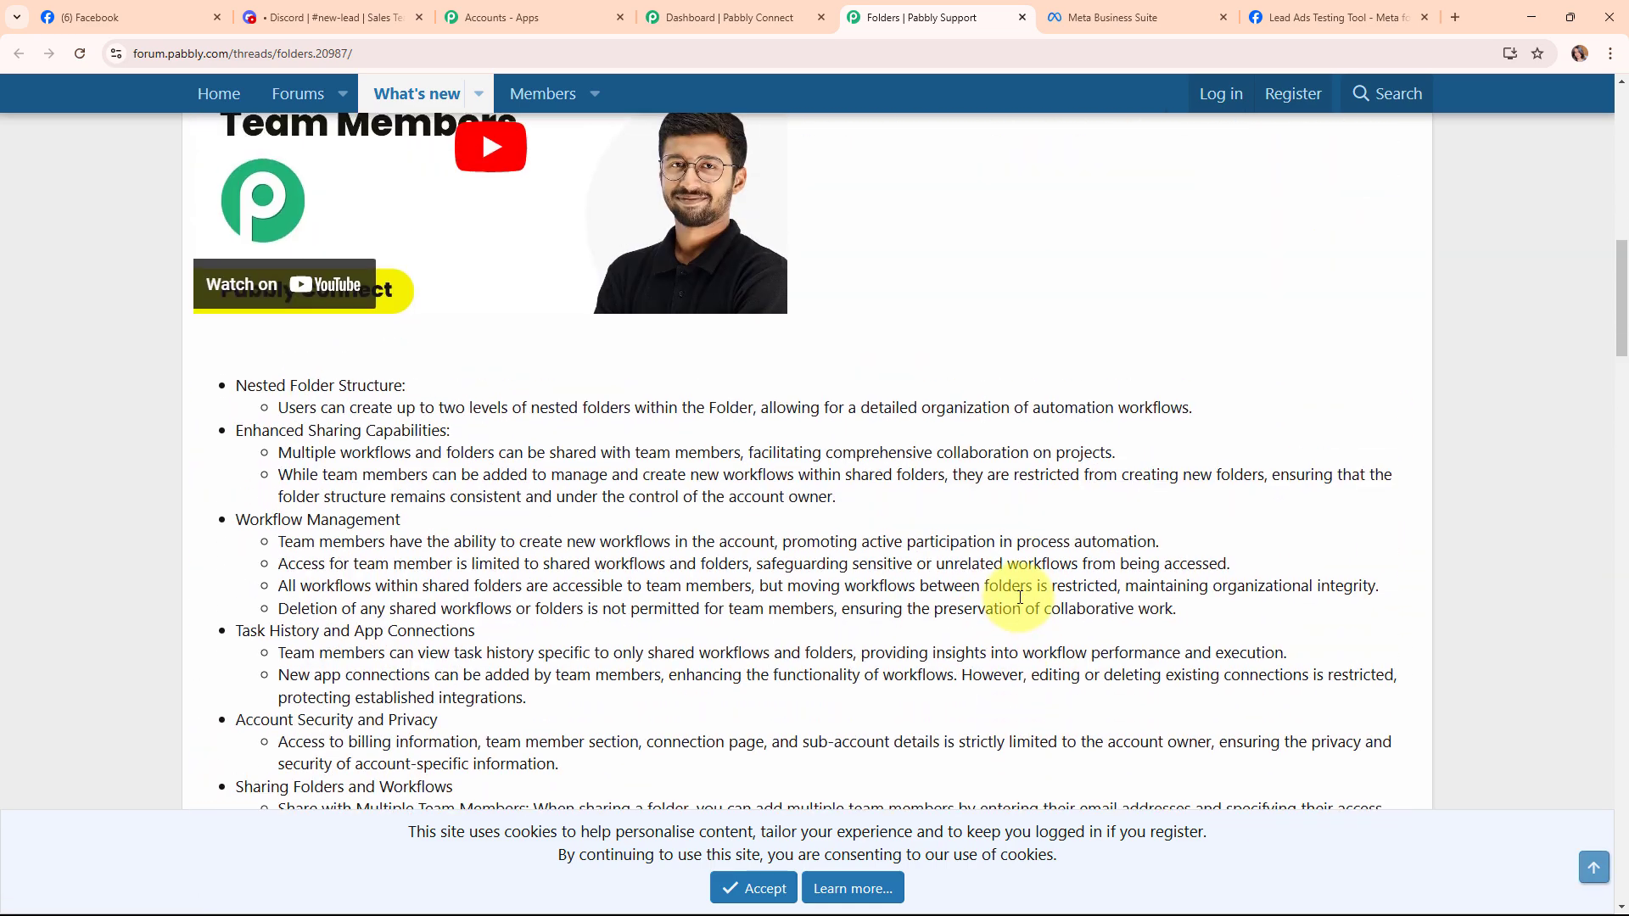
pyautogui.scroll(4, 1020, 598)
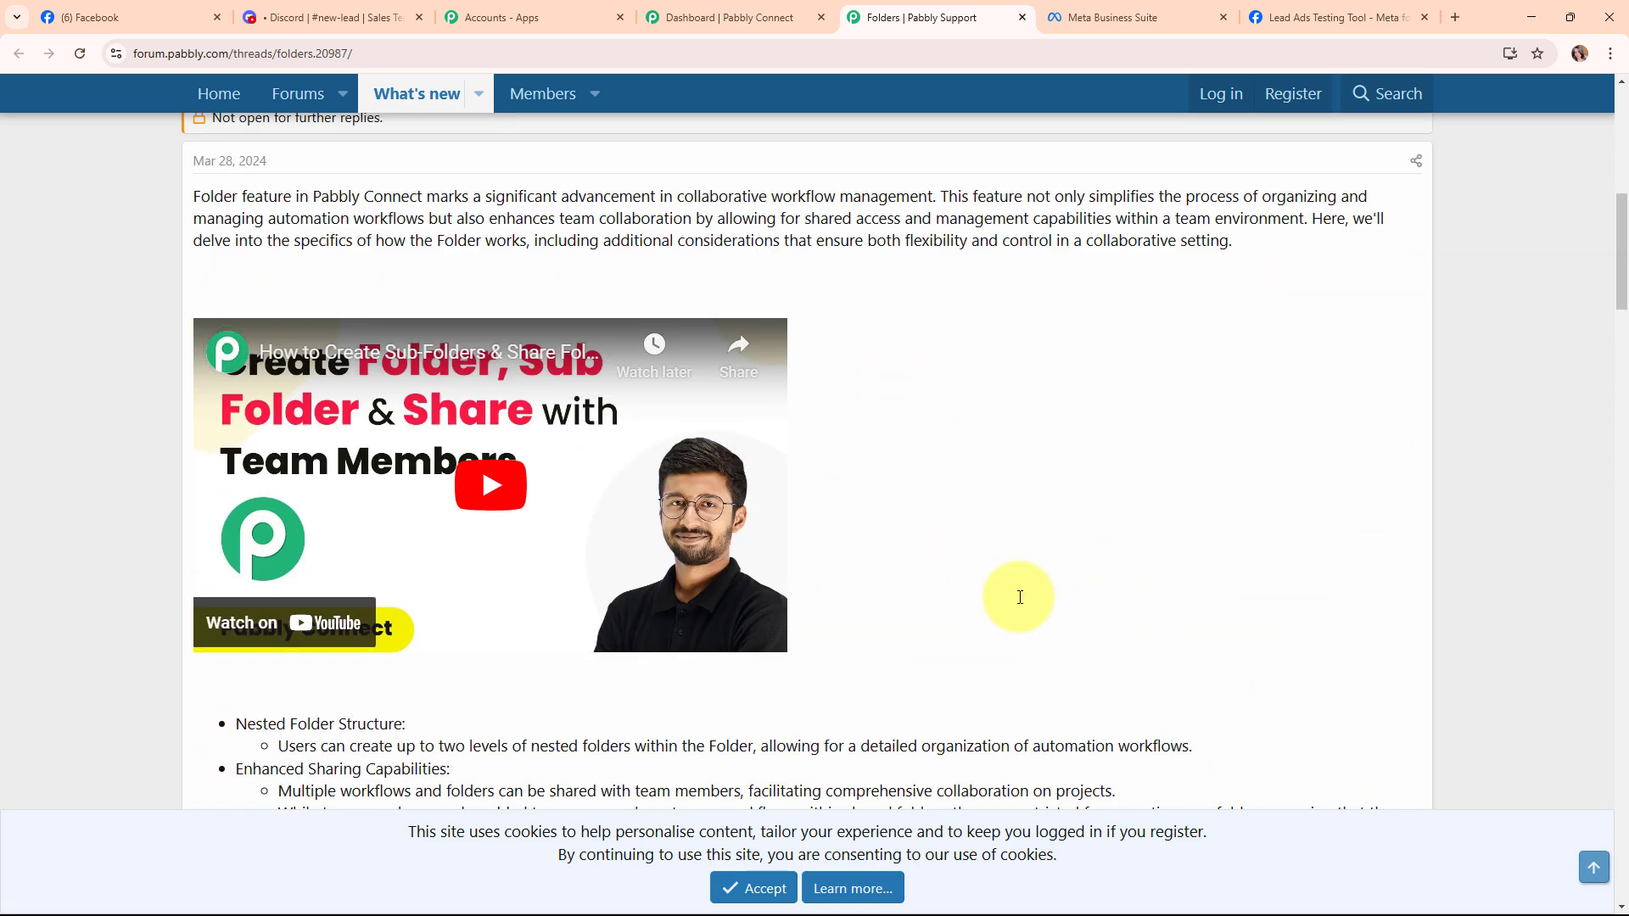
# Close the forum tab, create the workflow, and collapse its empty trigger step.
pyautogui.click(1021, 18)
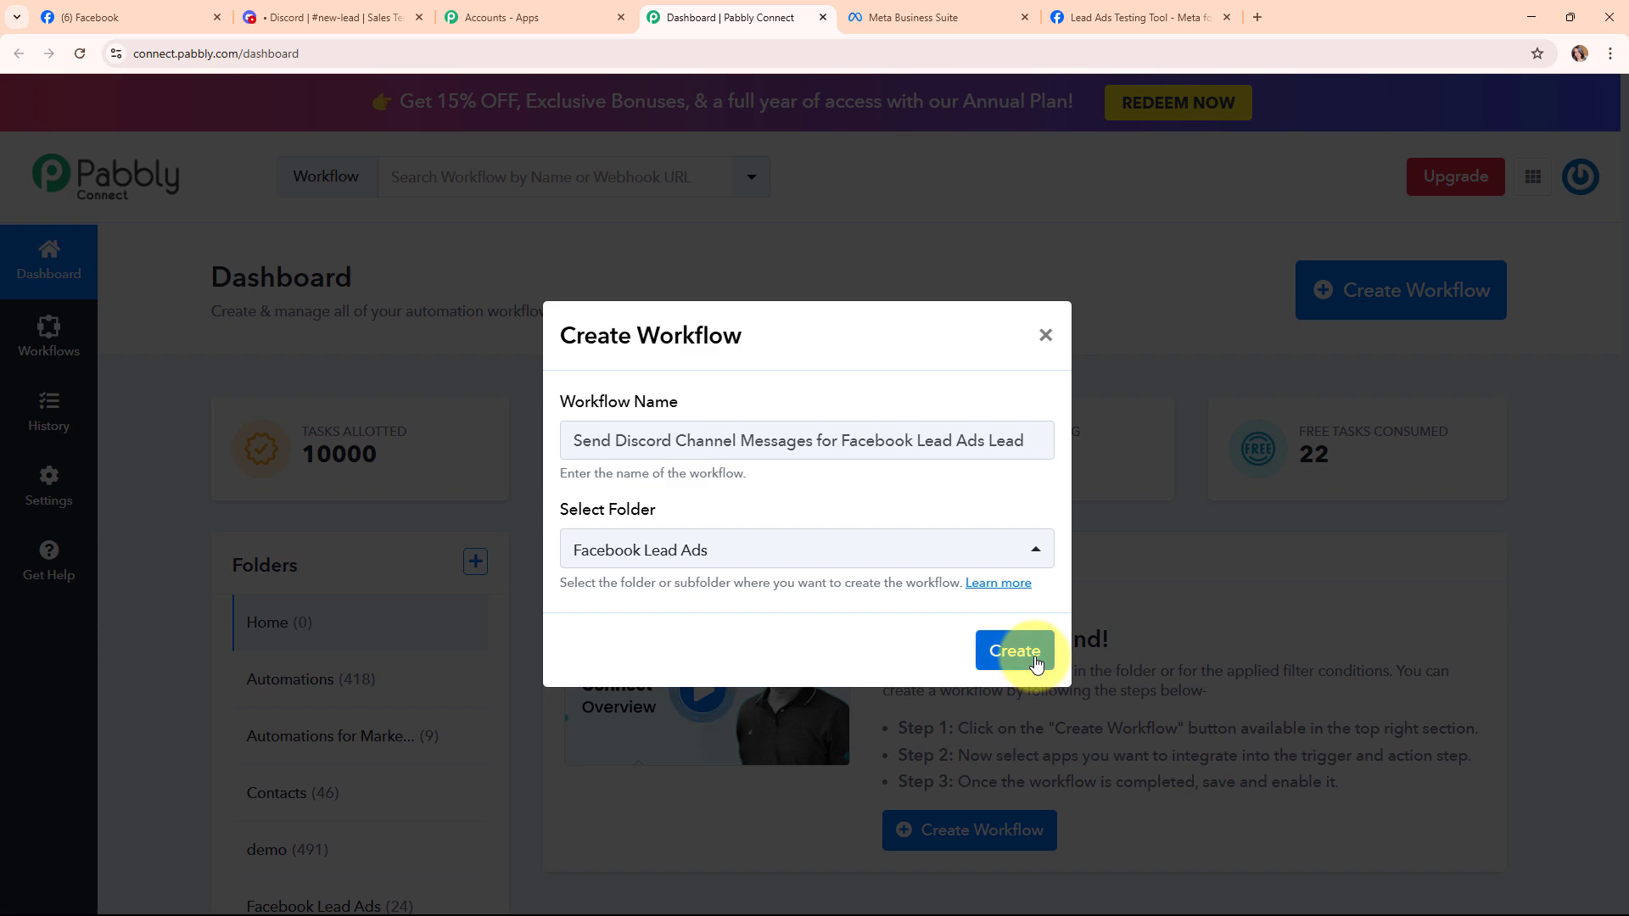
pyautogui.click(1035, 660)
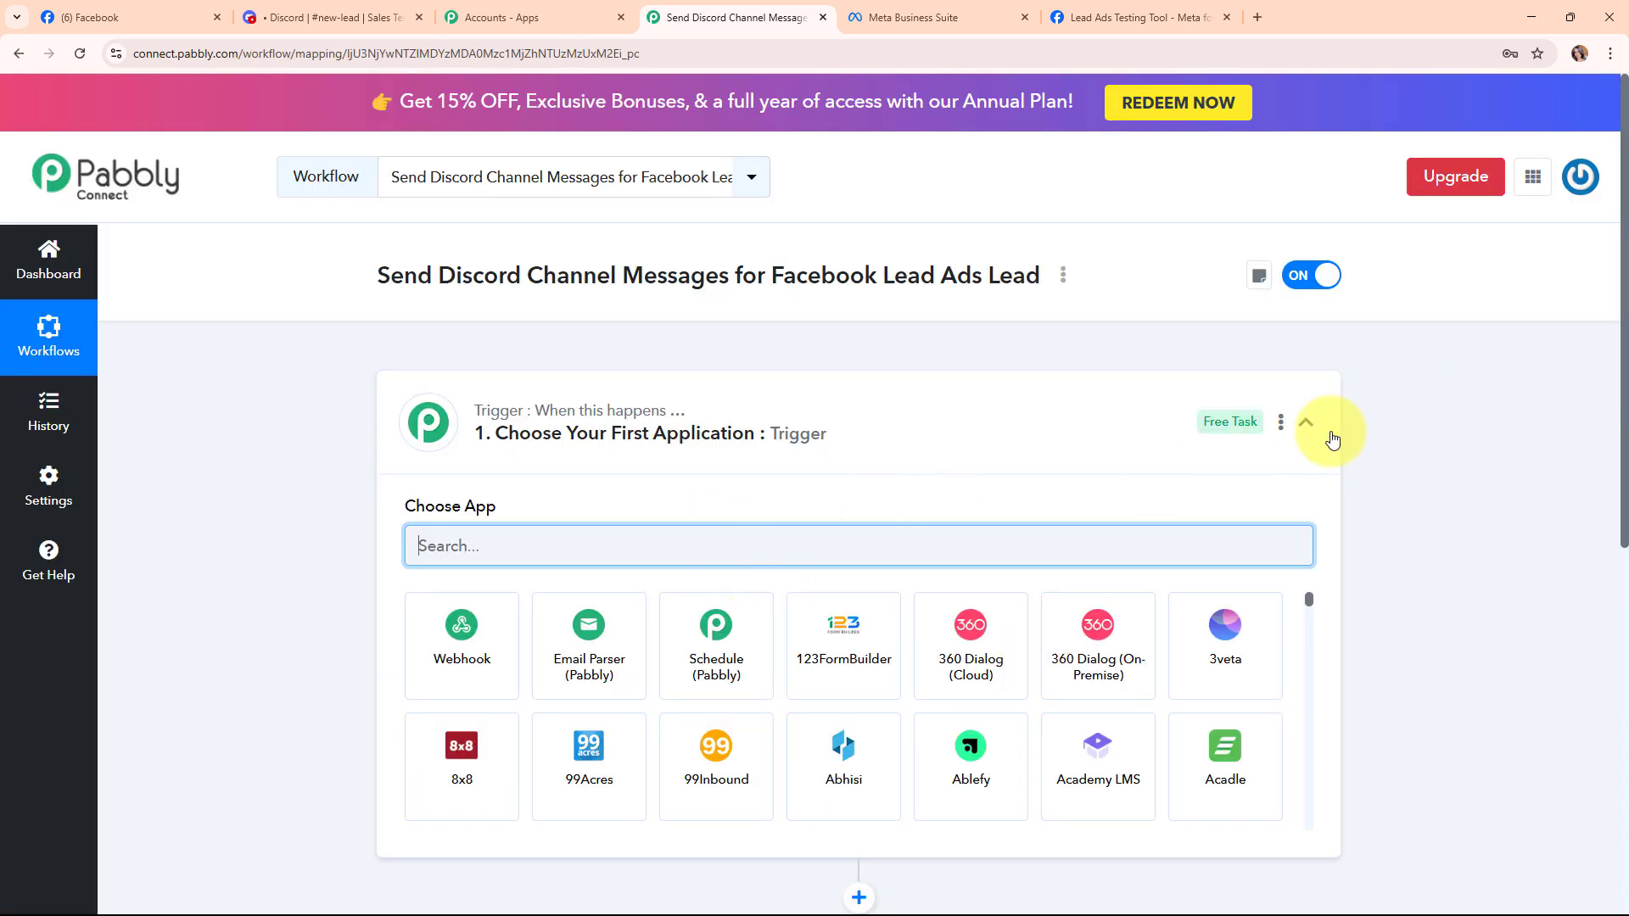
pyautogui.click(1303, 429)
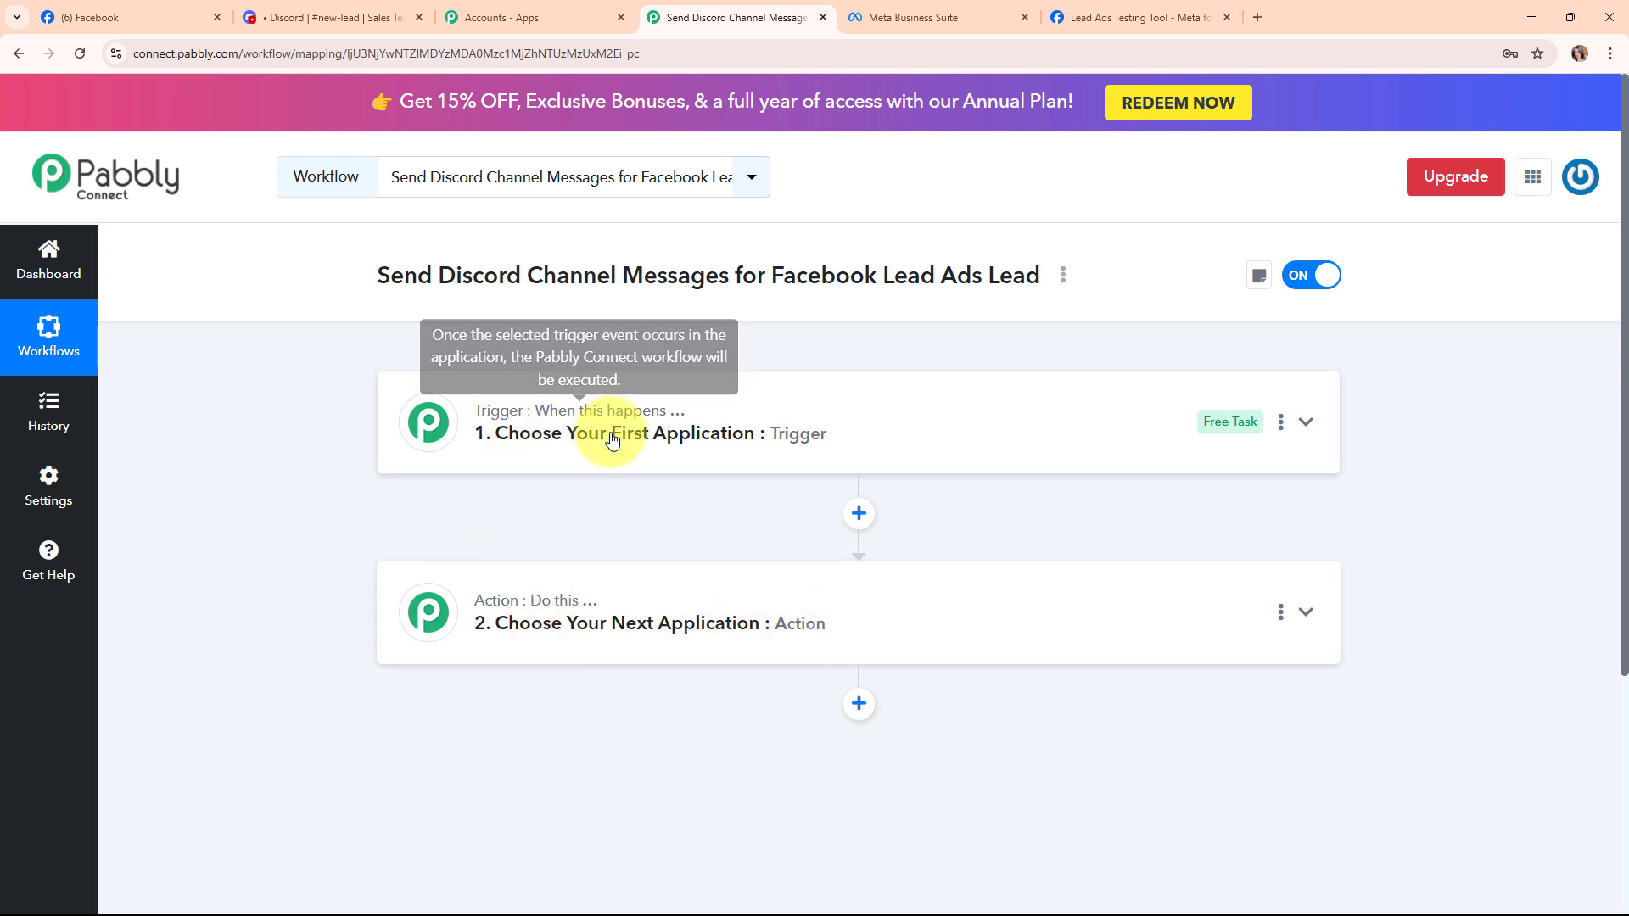
pyautogui.moveTo(571, 606)
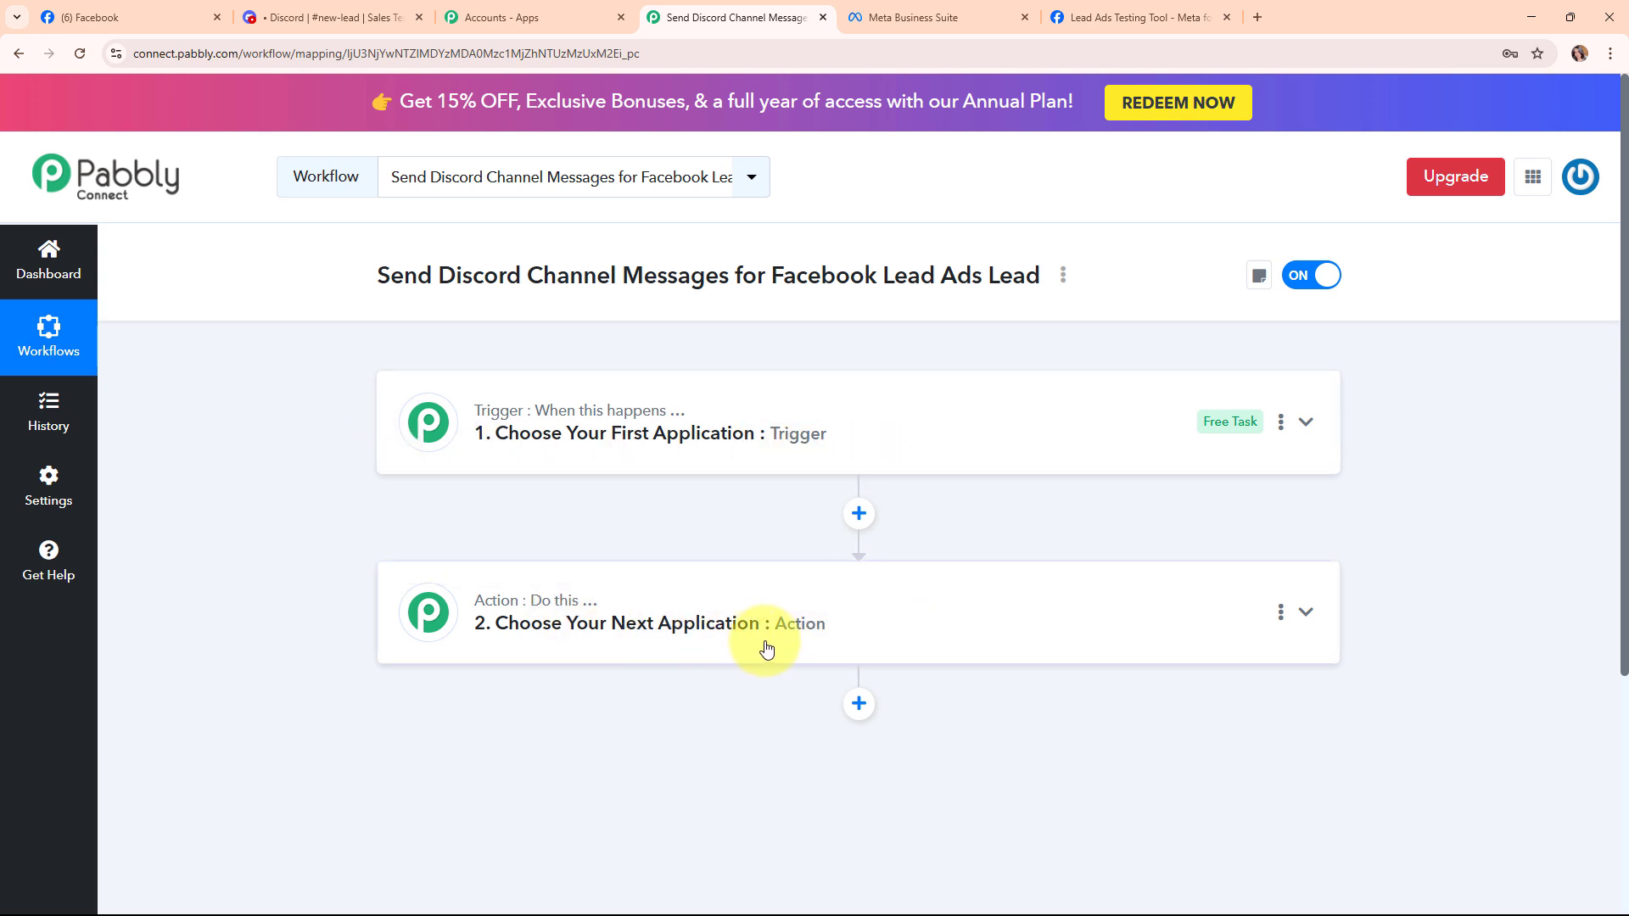
# Set the trigger app to Facebook Lead Ads (searched 'face') with event New Lead Instant.
pyautogui.click(1086, 427)
pyautogui.click(555, 533)
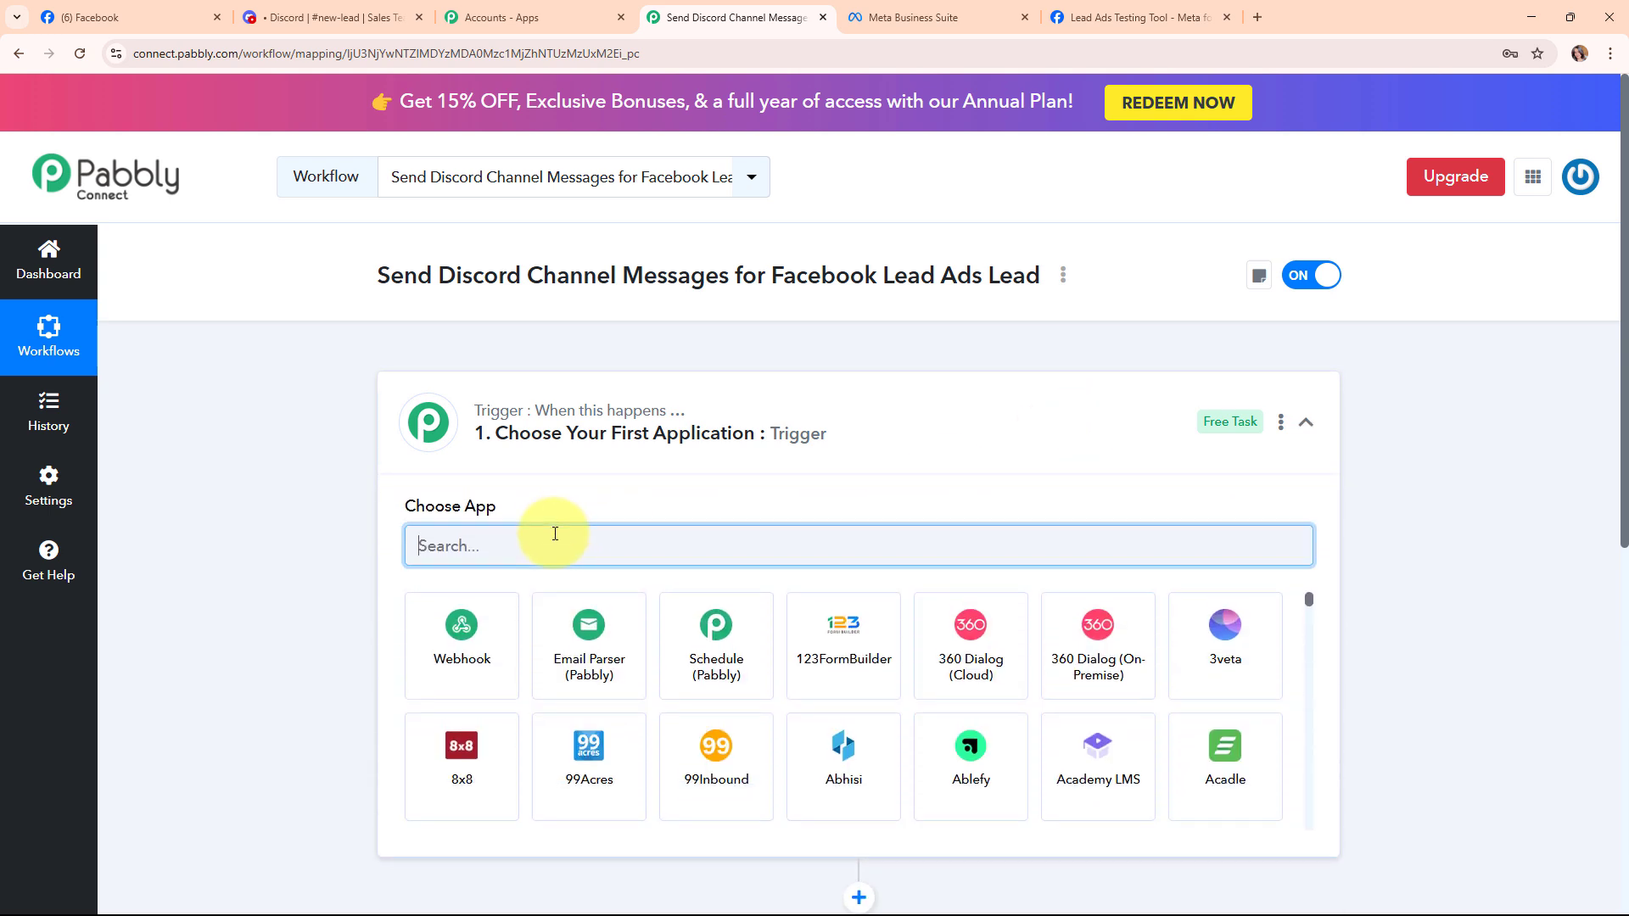
pyautogui.write('face')
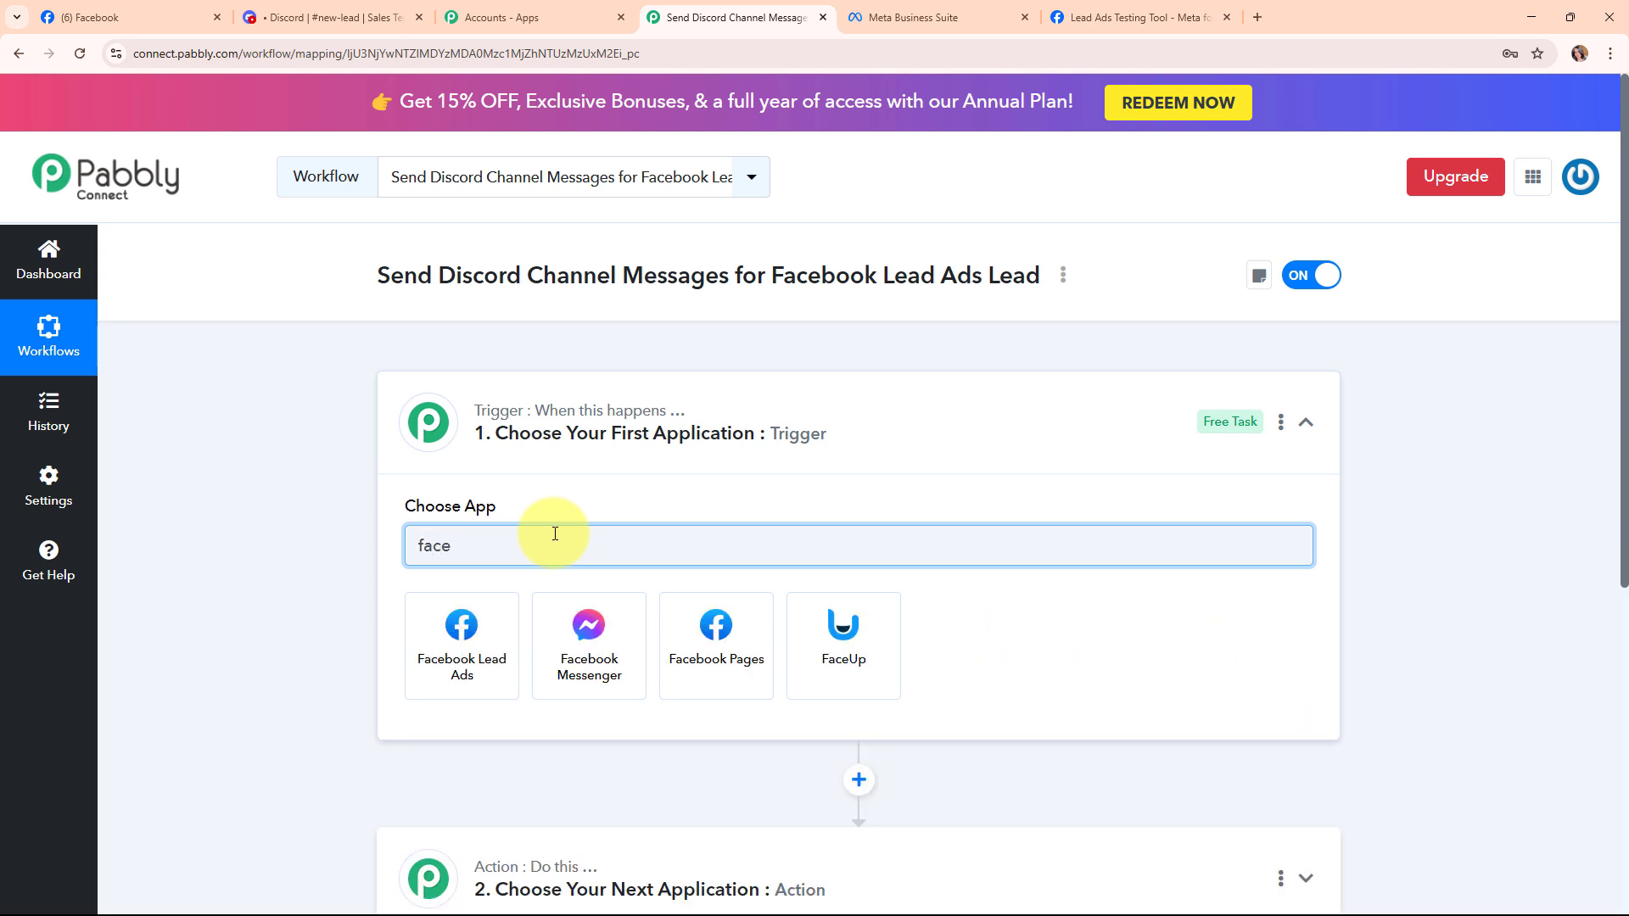
pyautogui.click(479, 642)
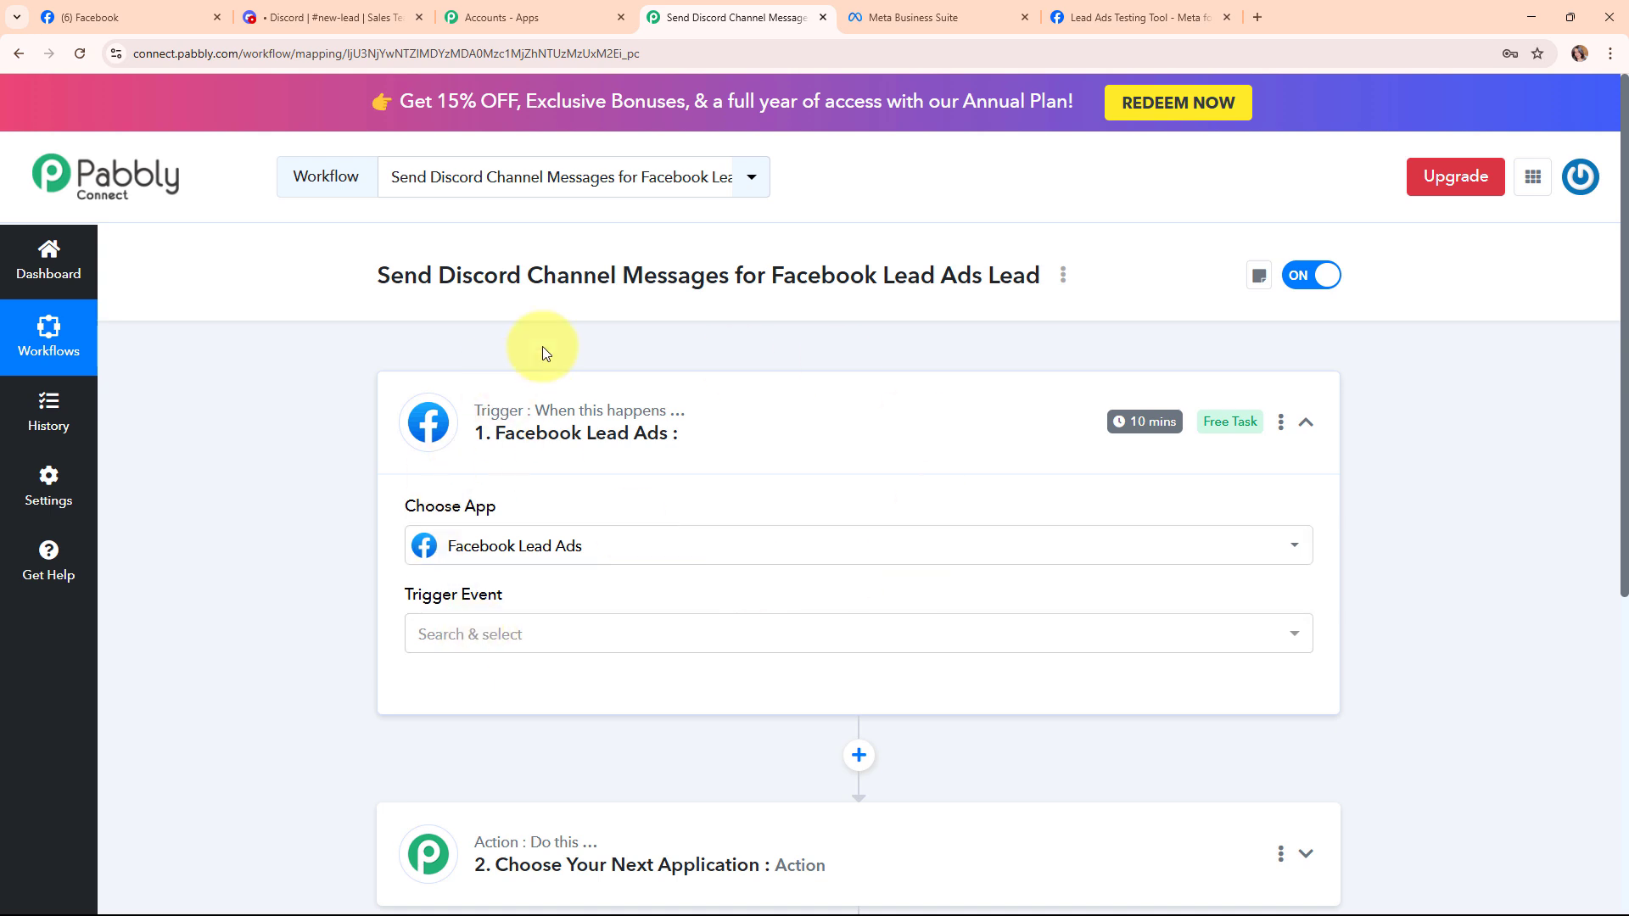
pyautogui.click(462, 632)
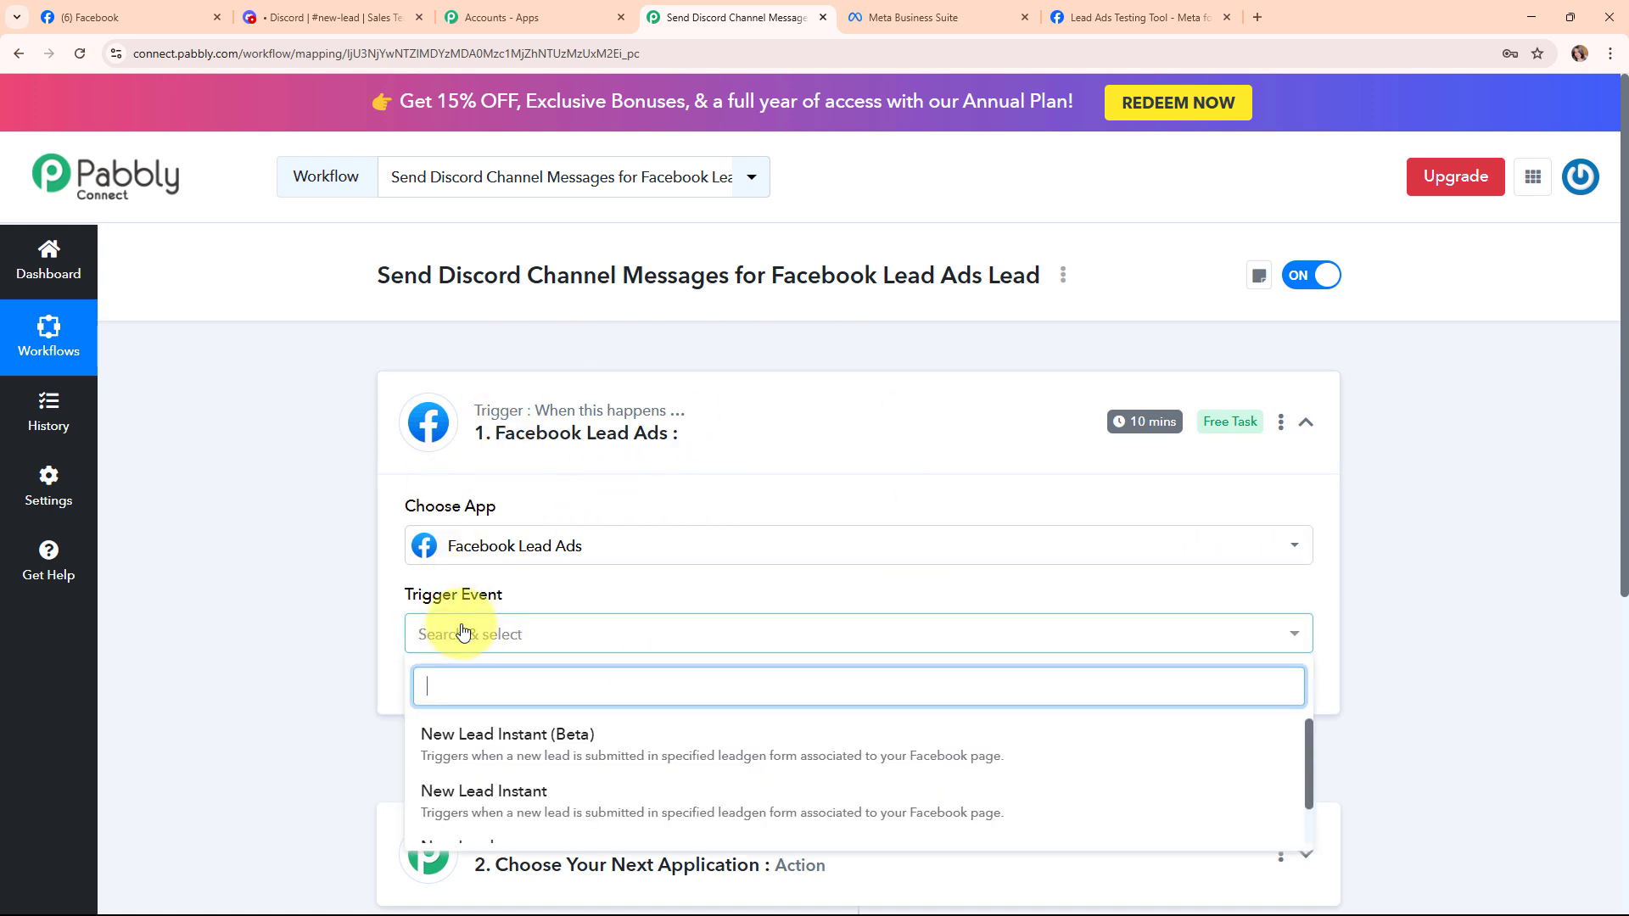
pyautogui.click(504, 791)
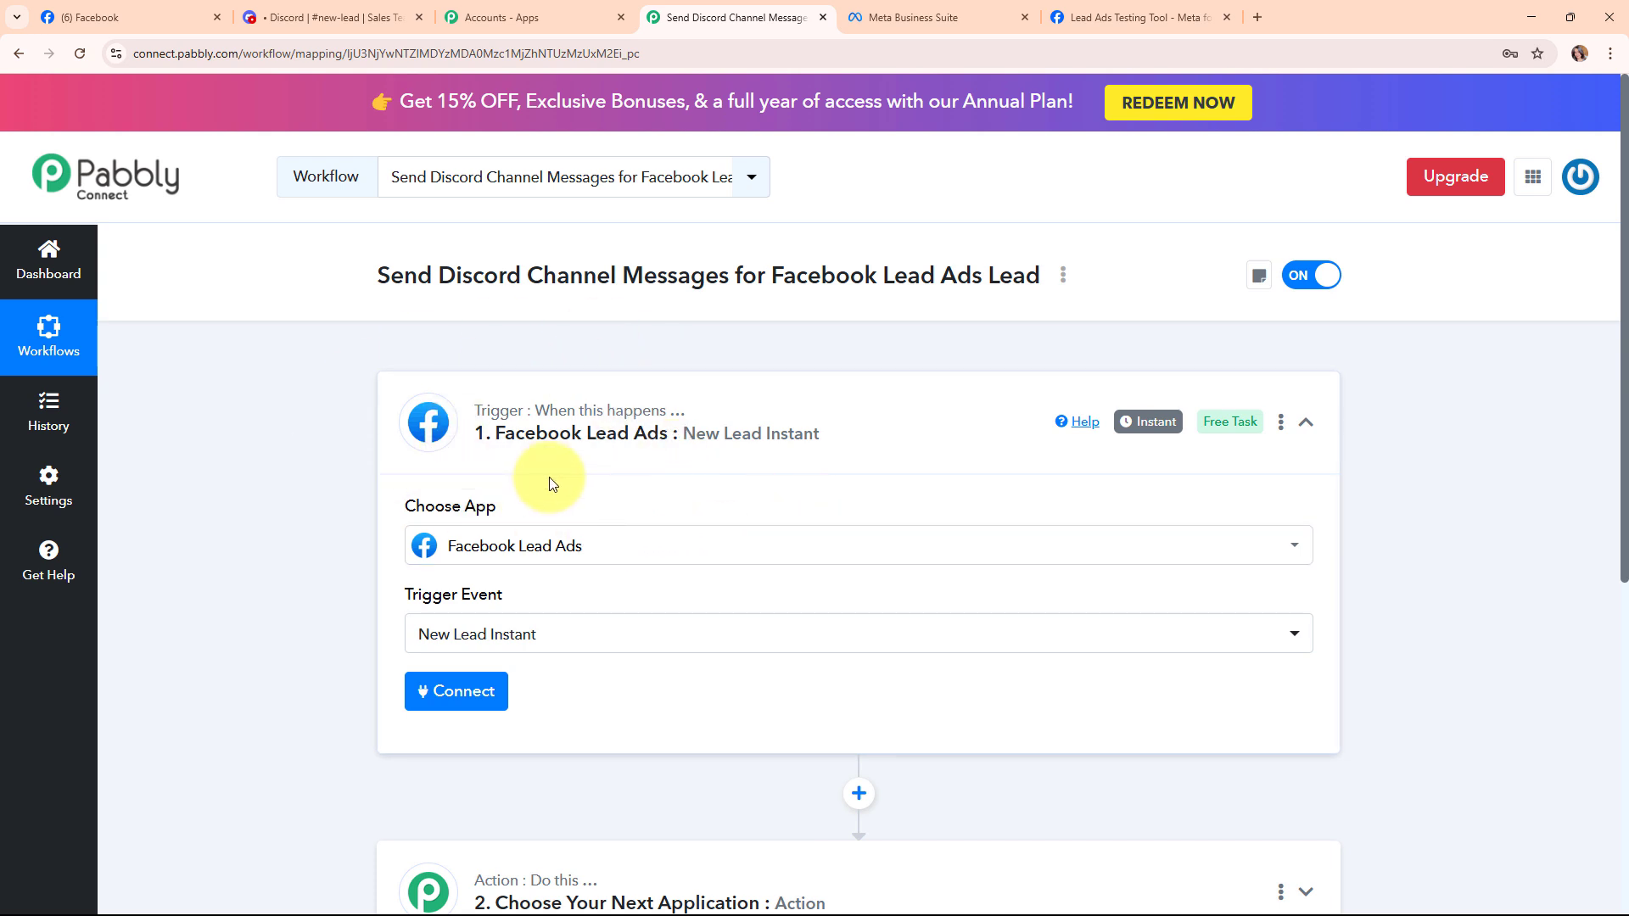
# Add a new Facebook Lead Ads connection and approve it with the logged-in Facebook account.
pyautogui.click(451, 691)
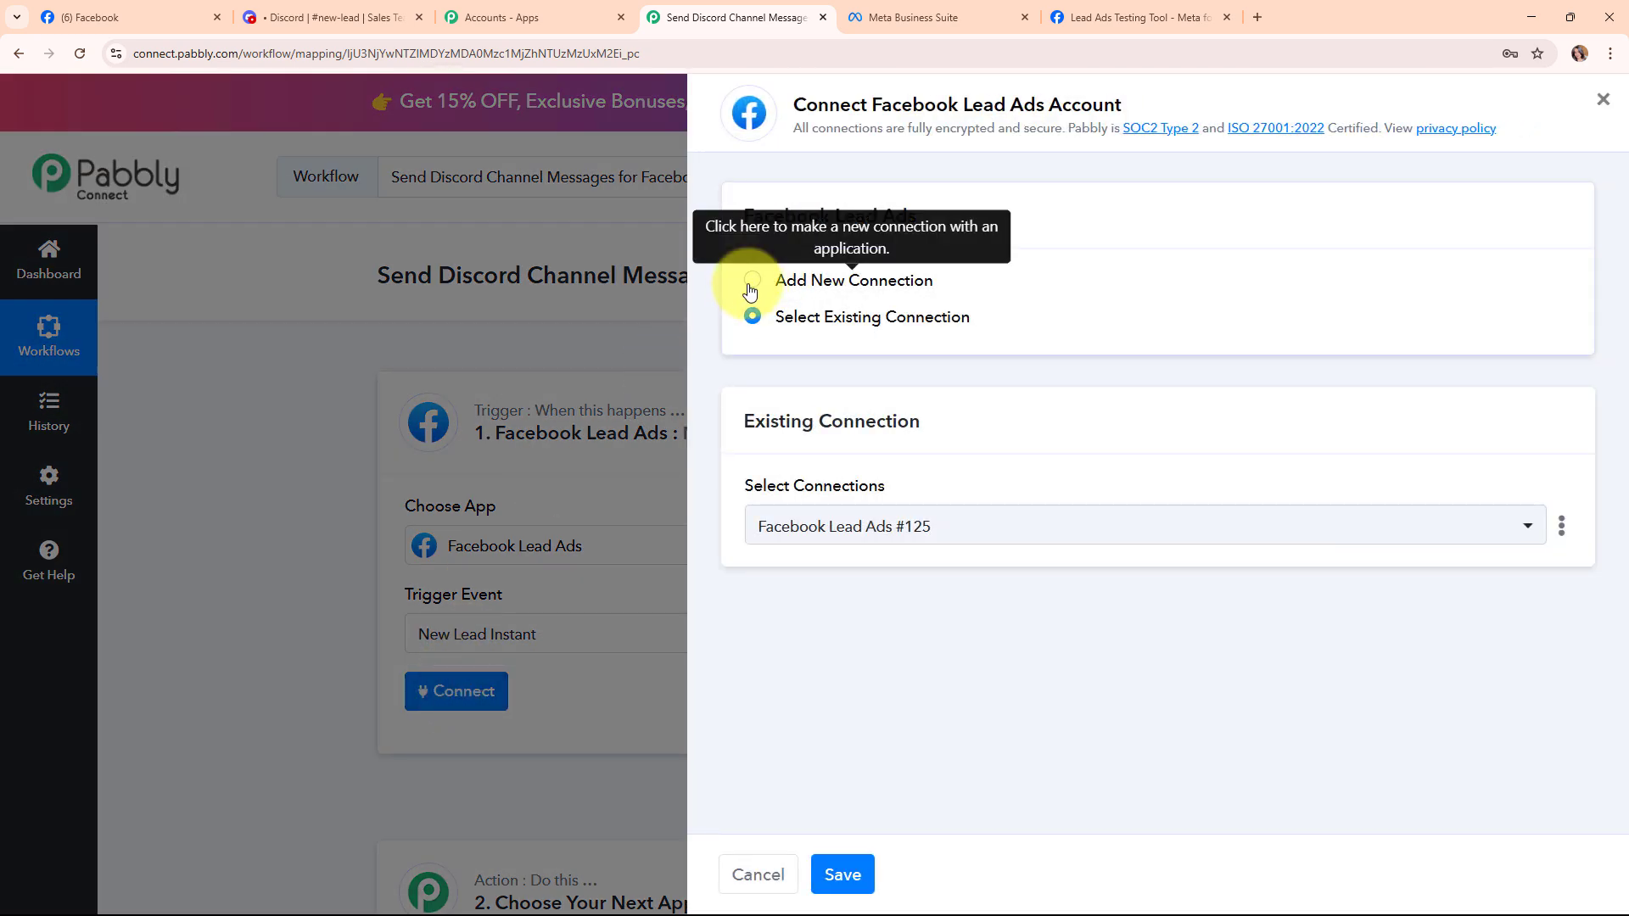
pyautogui.click(750, 288)
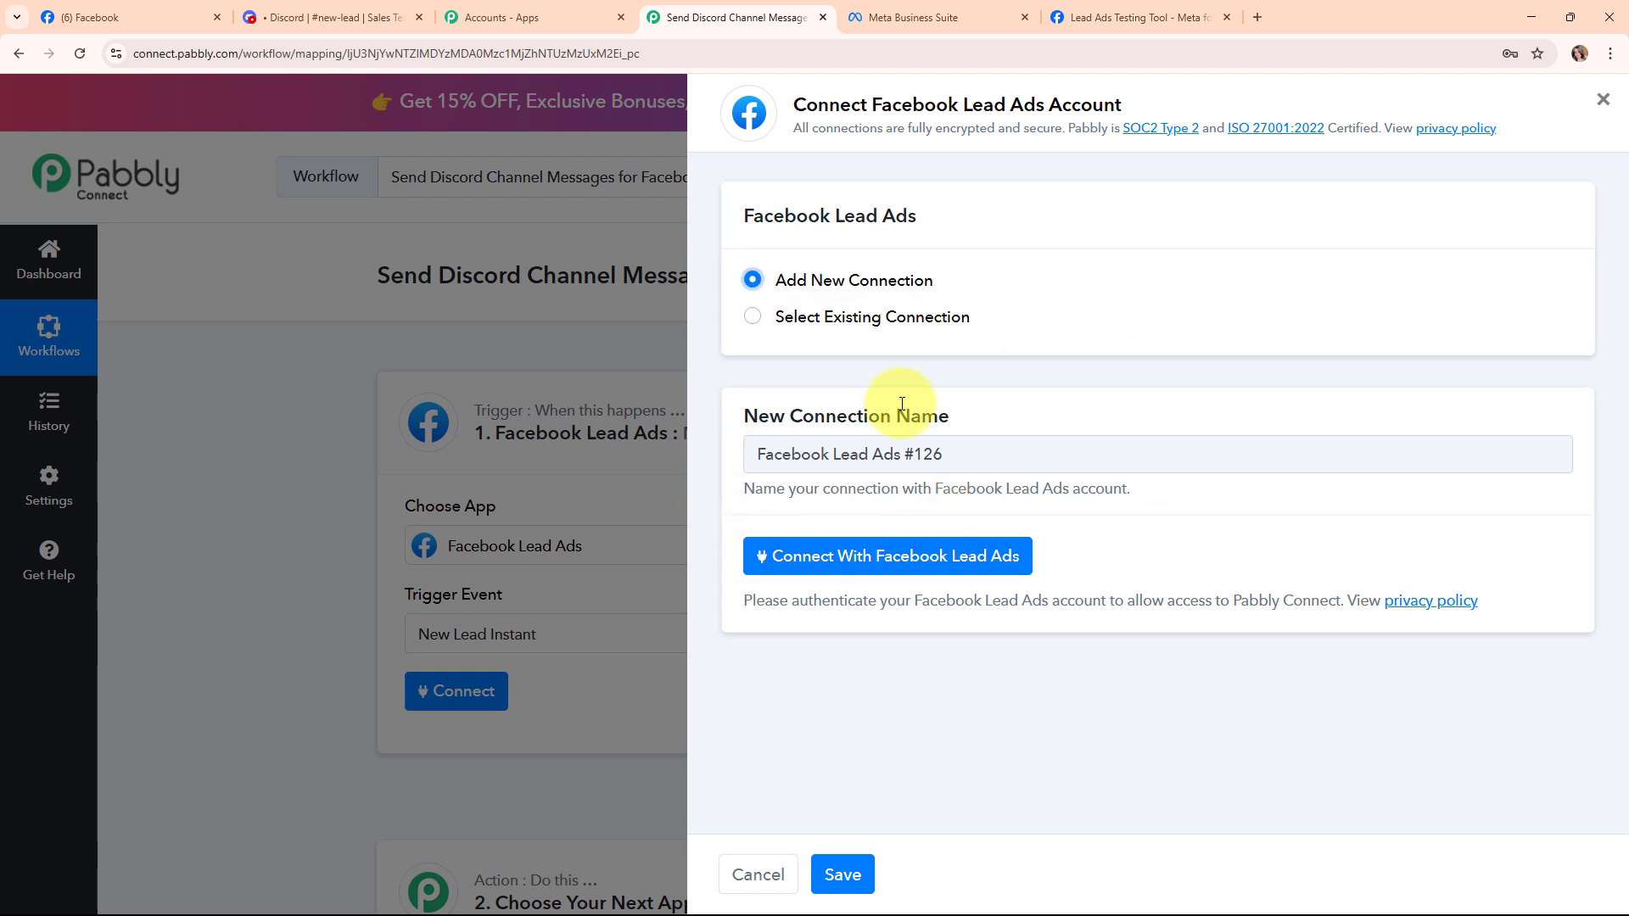
pyautogui.click(1010, 575)
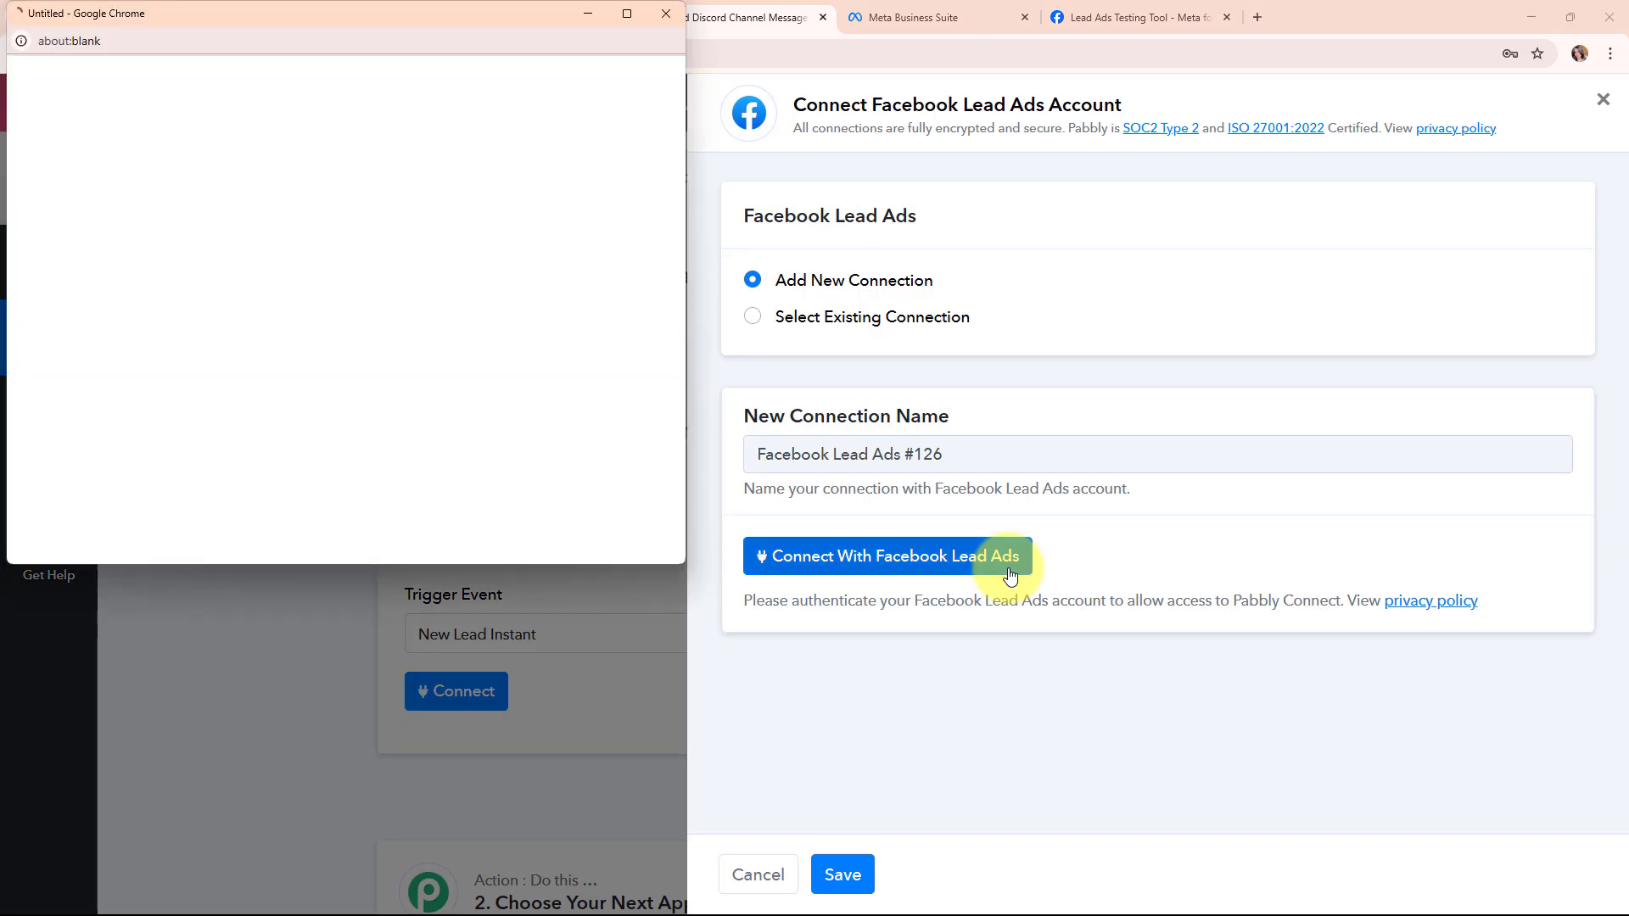
pyautogui.click(340, 397)
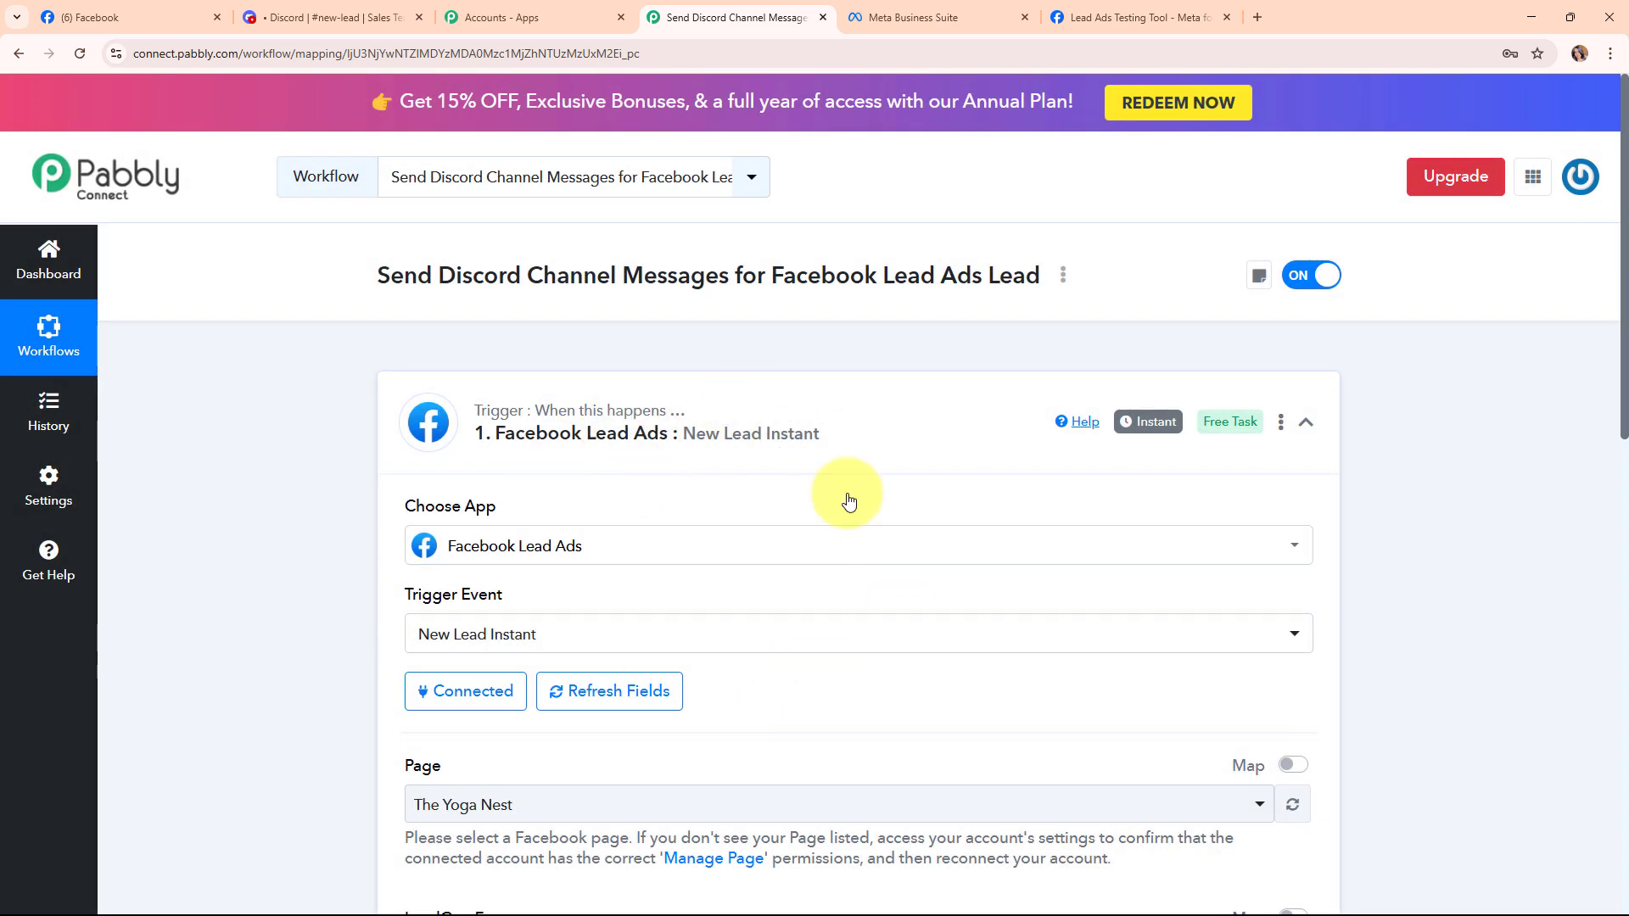
# Set the trigger's Facebook Page to Prime Properties.
pyautogui.scroll(-5, 872, 667)
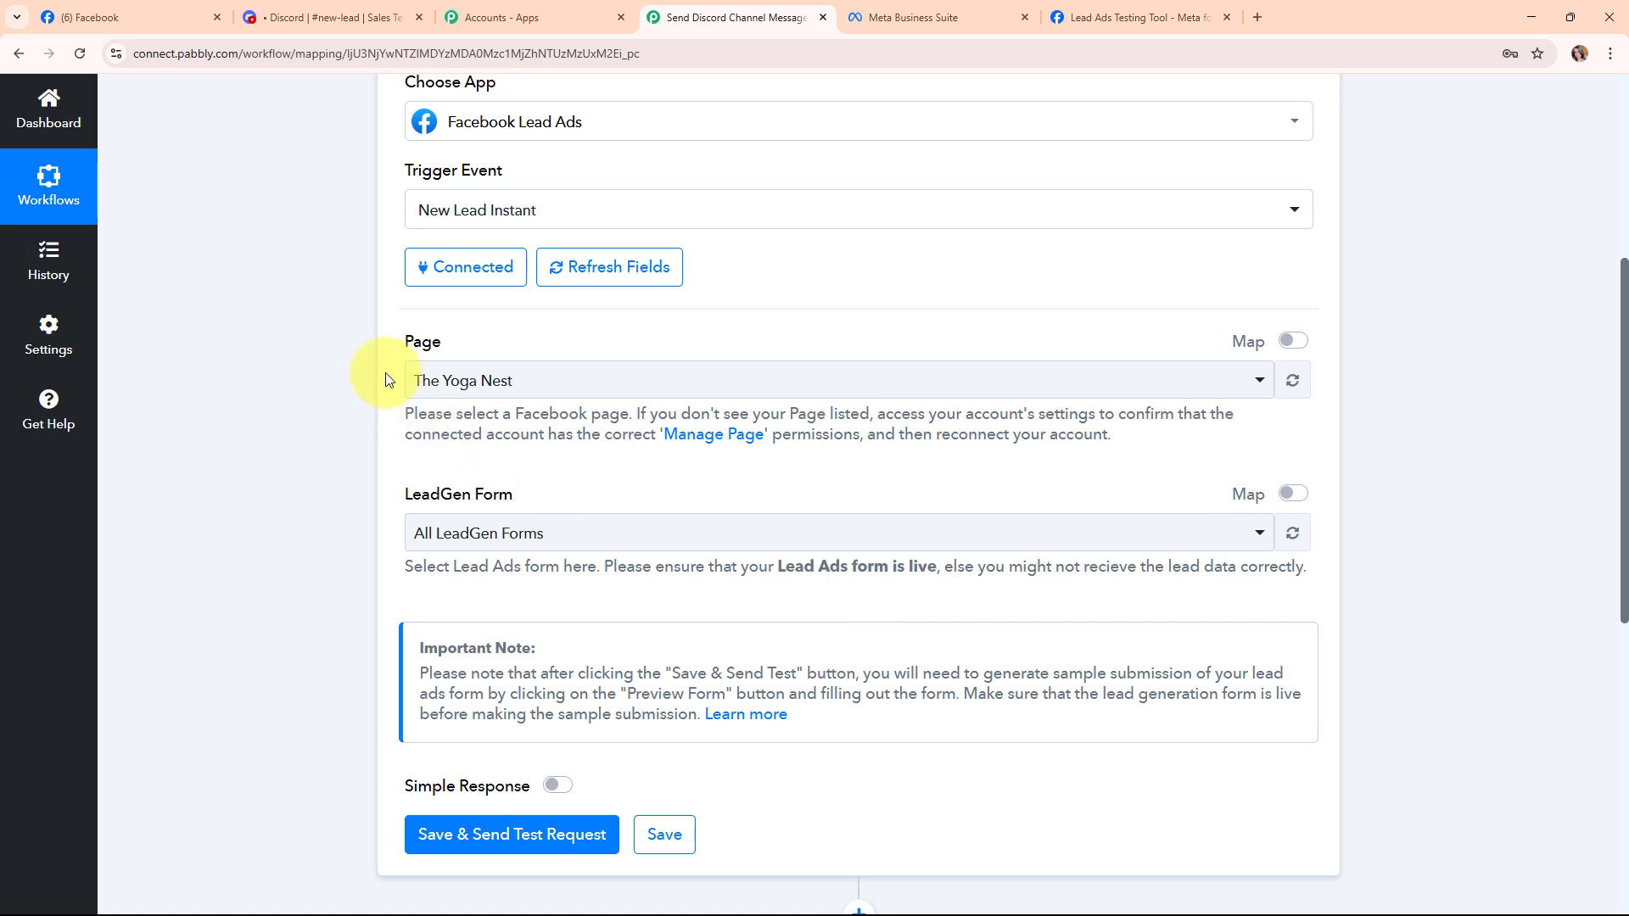
pyautogui.moveTo(400, 338); pyautogui.dragTo(466, 411)
pyautogui.moveTo(404, 497); pyautogui.dragTo(643, 501)
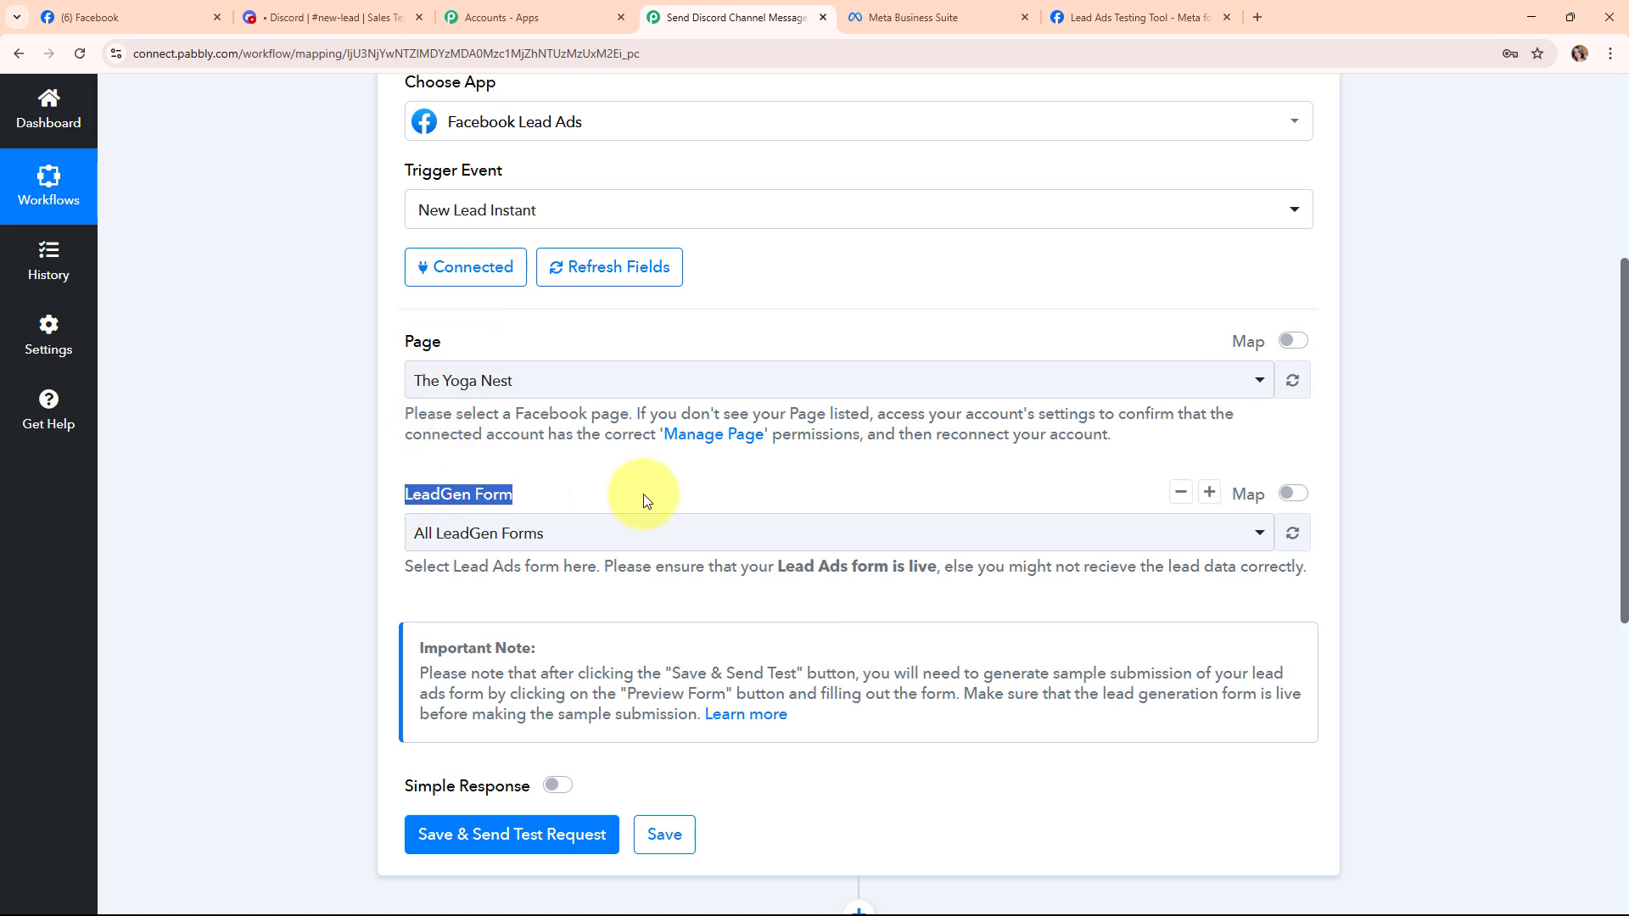
pyautogui.click(102, 12)
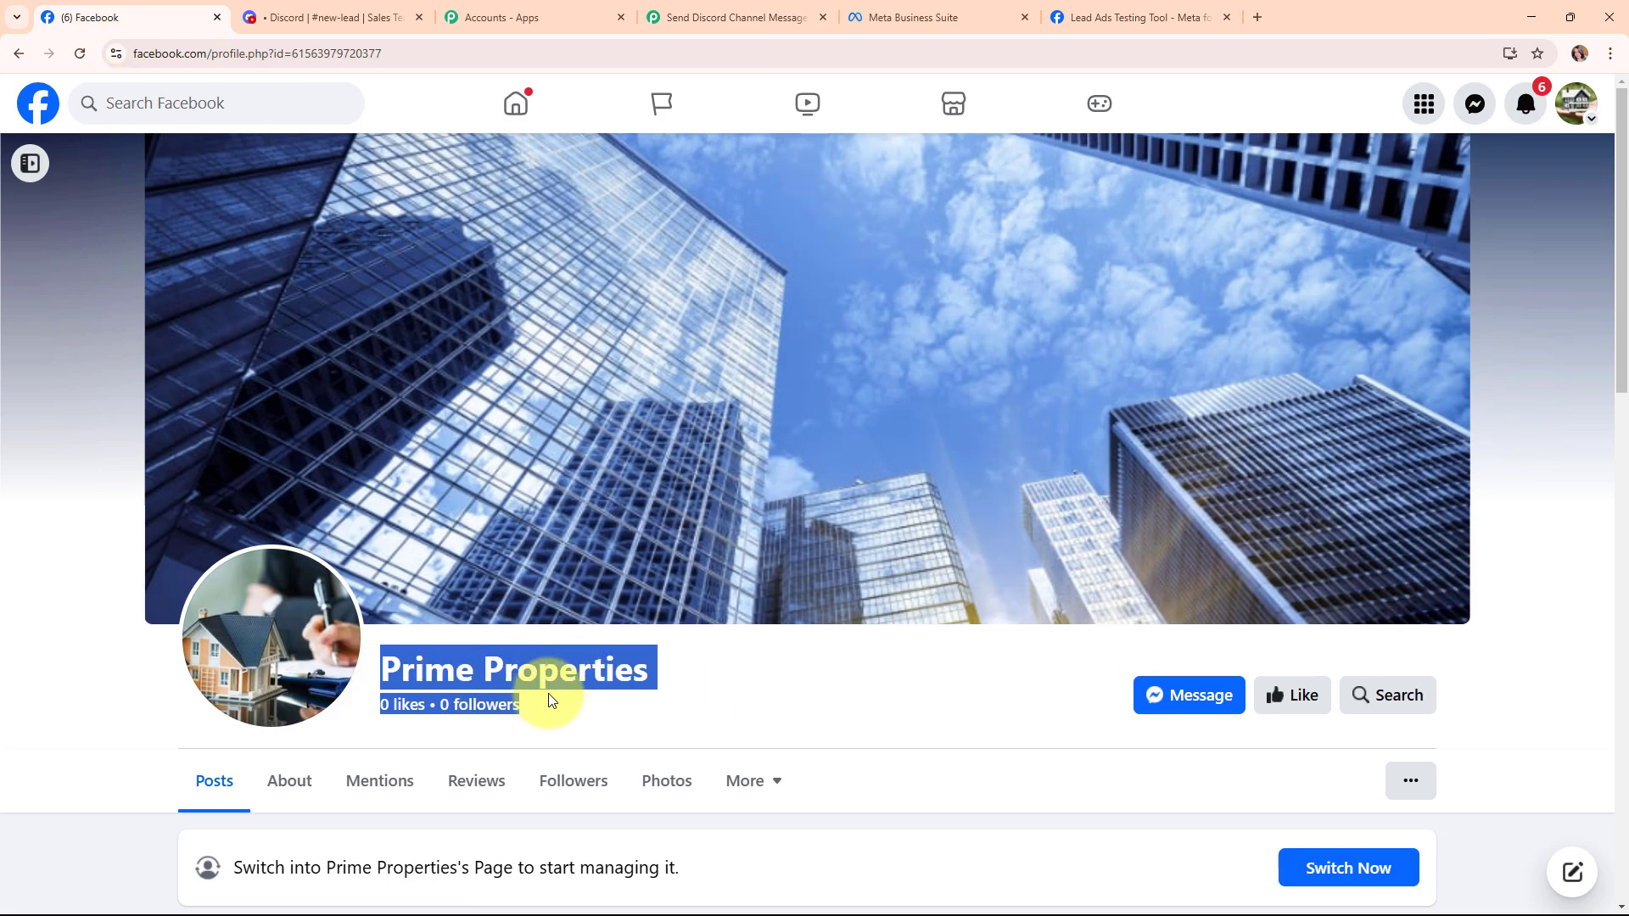
pyautogui.click(729, 17)
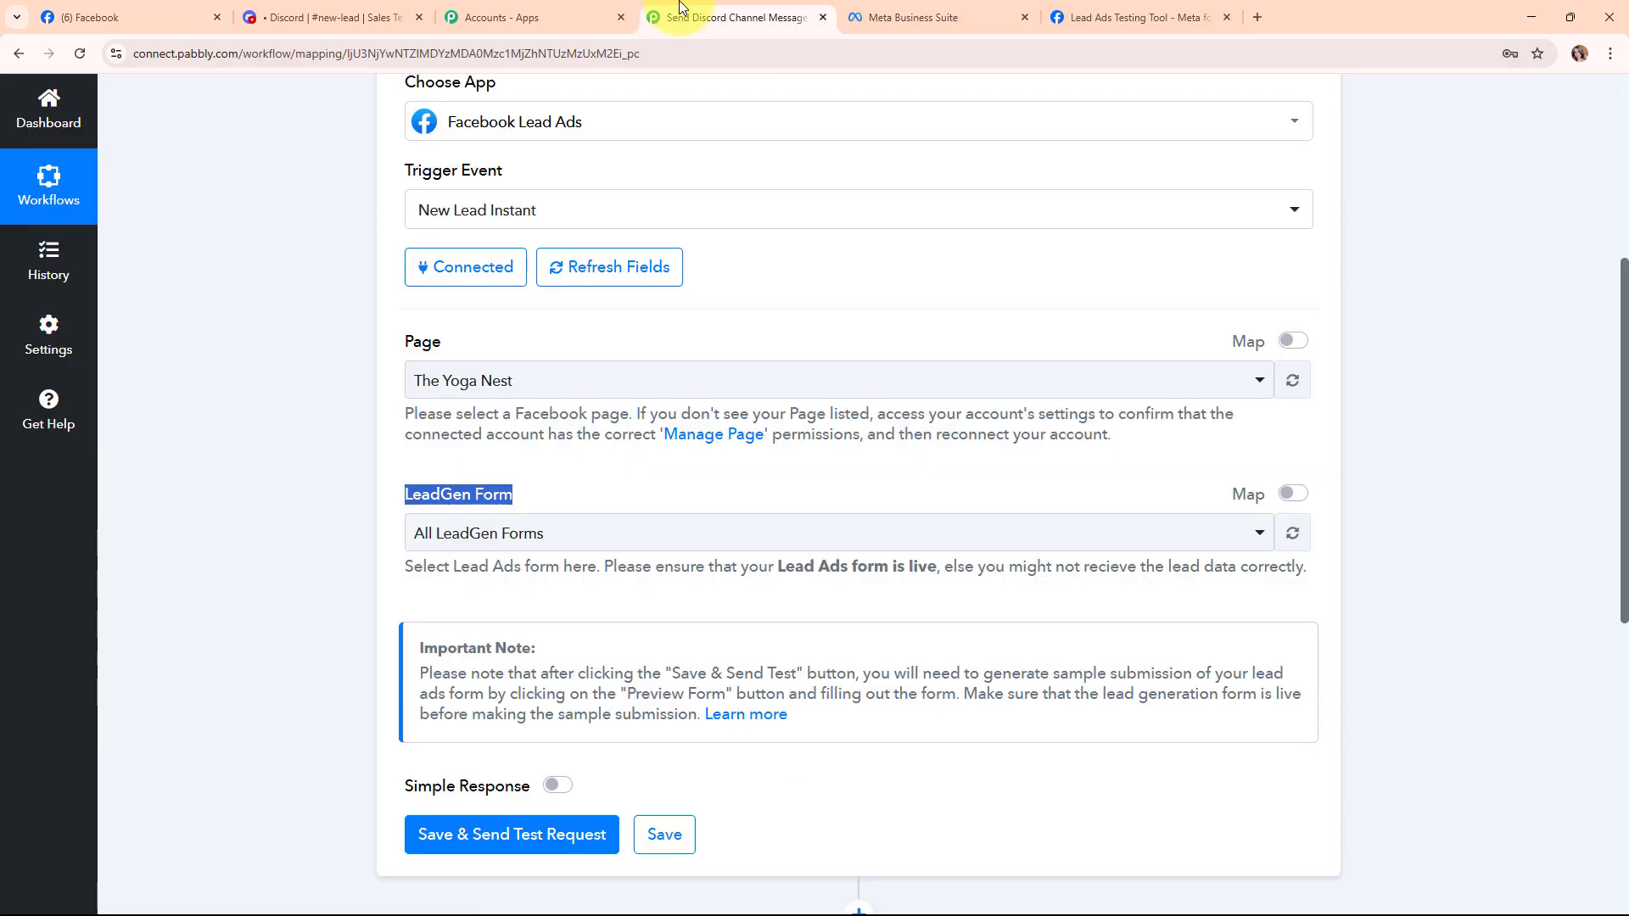
pyautogui.click(640, 396)
pyautogui.click(675, 597)
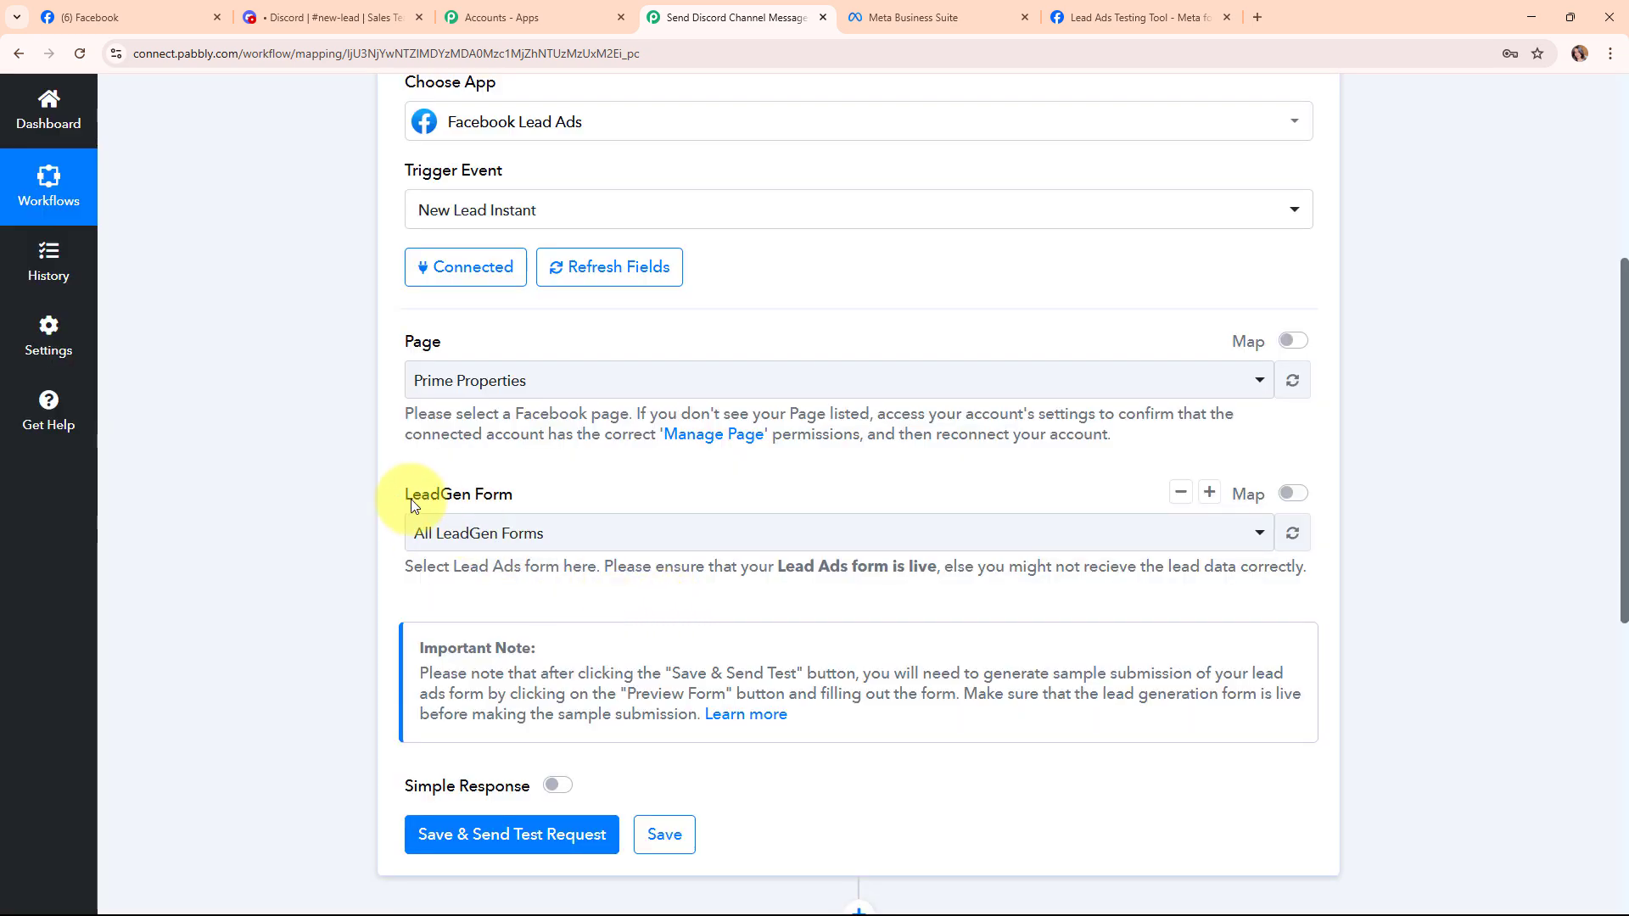
# Set the LeadGen Form to Lead Form New.
pyautogui.moveTo(404, 503); pyautogui.dragTo(555, 504)
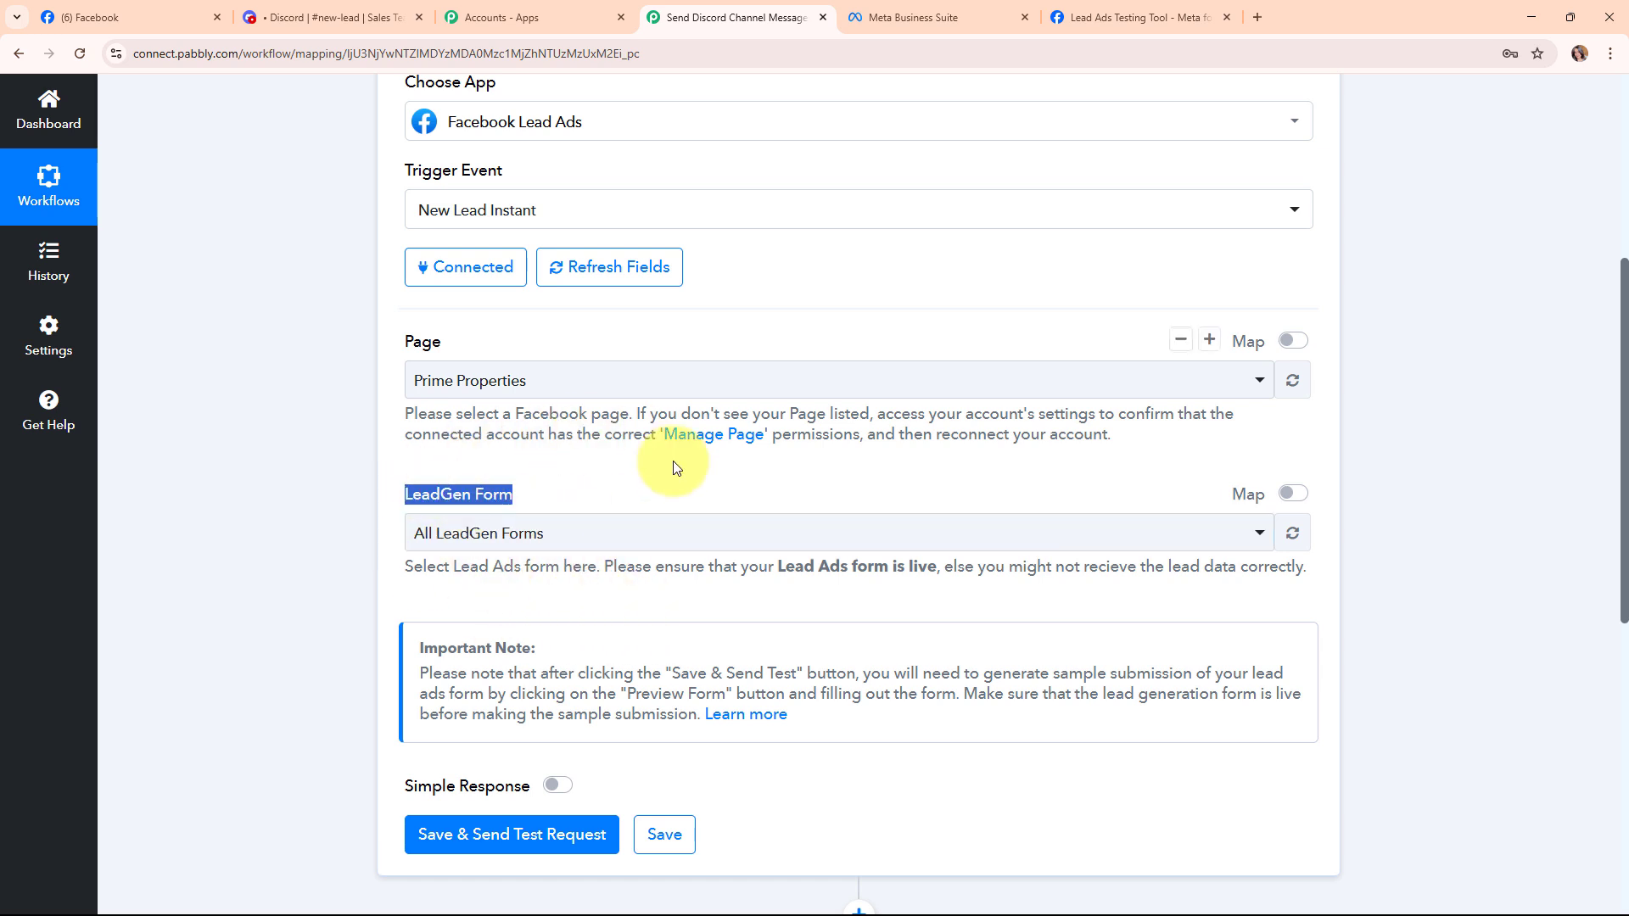
pyautogui.click(948, 15)
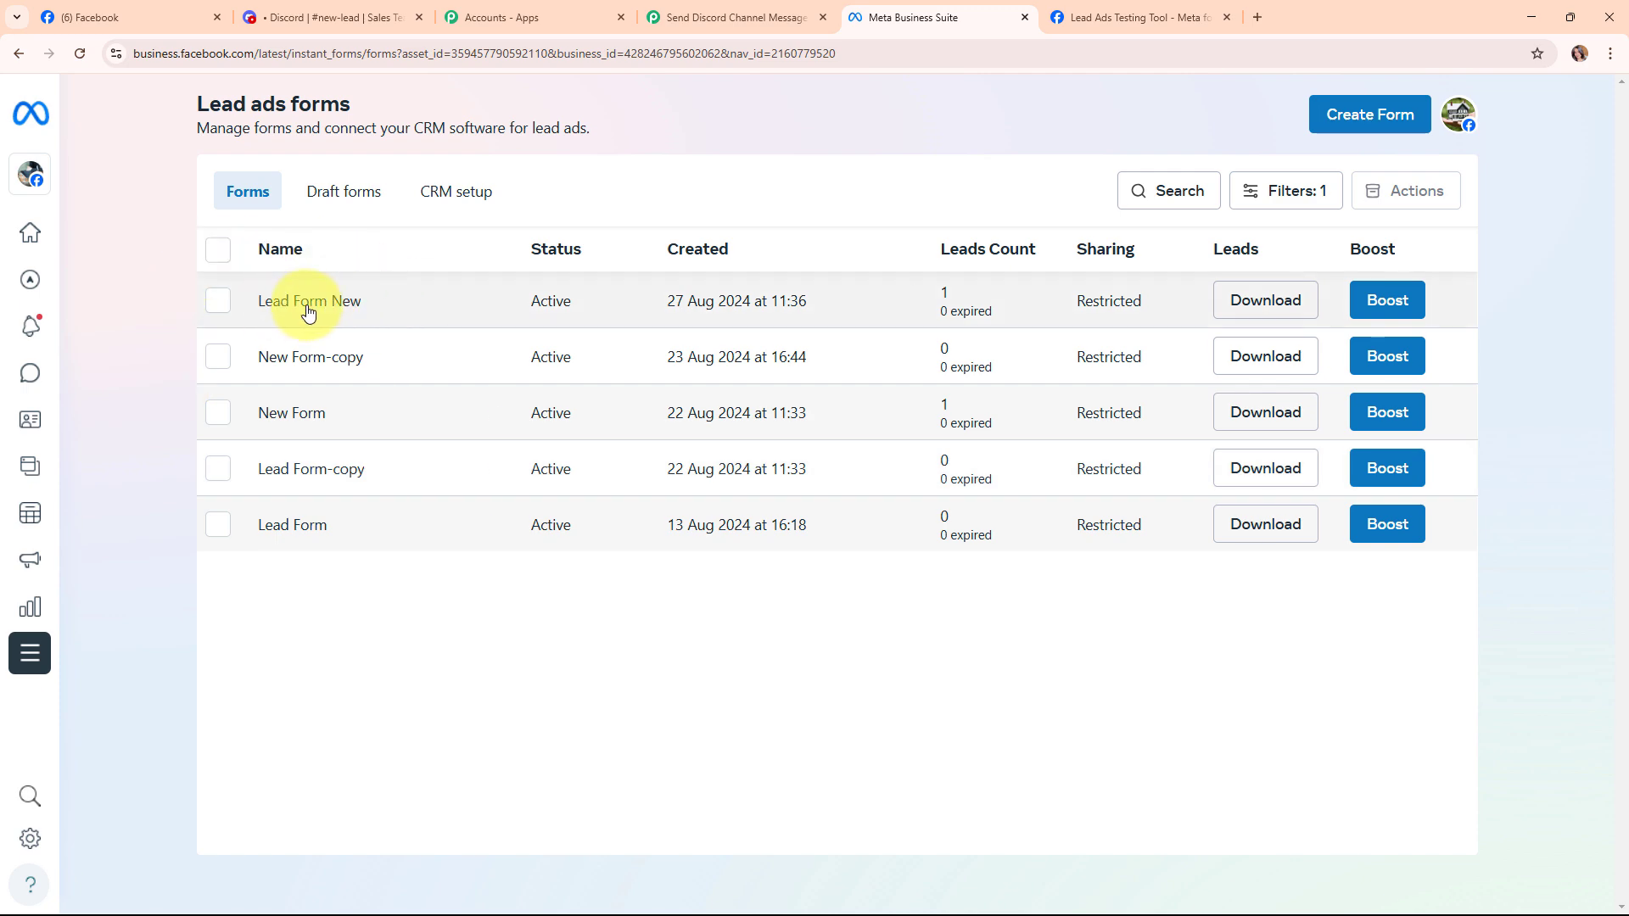
pyautogui.click(747, 16)
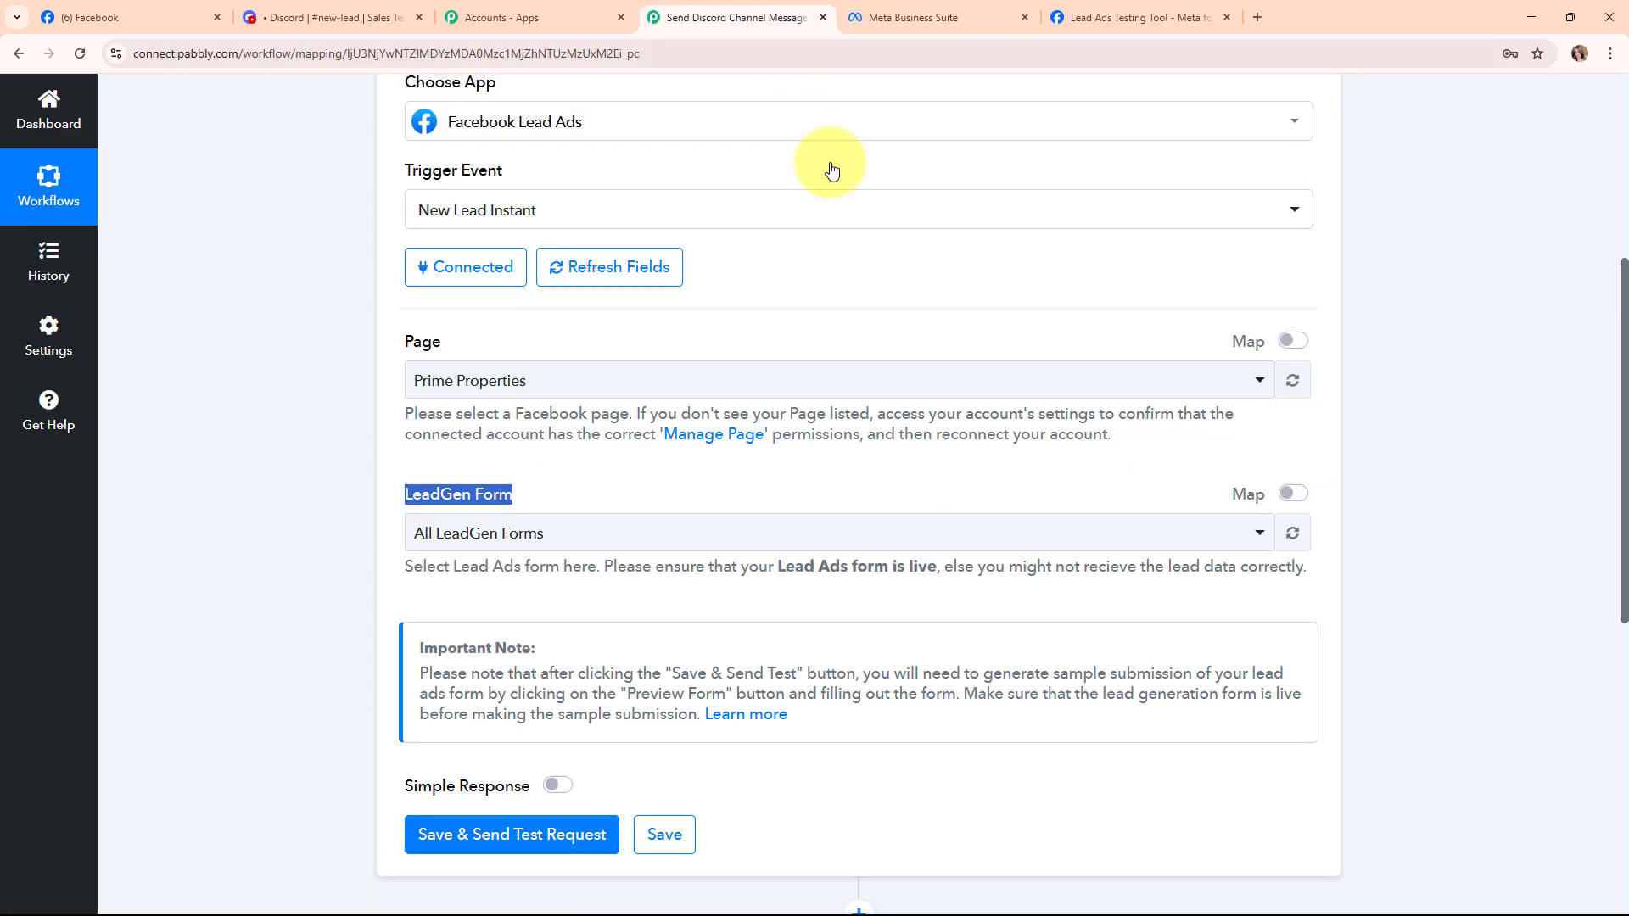
pyautogui.click(584, 532)
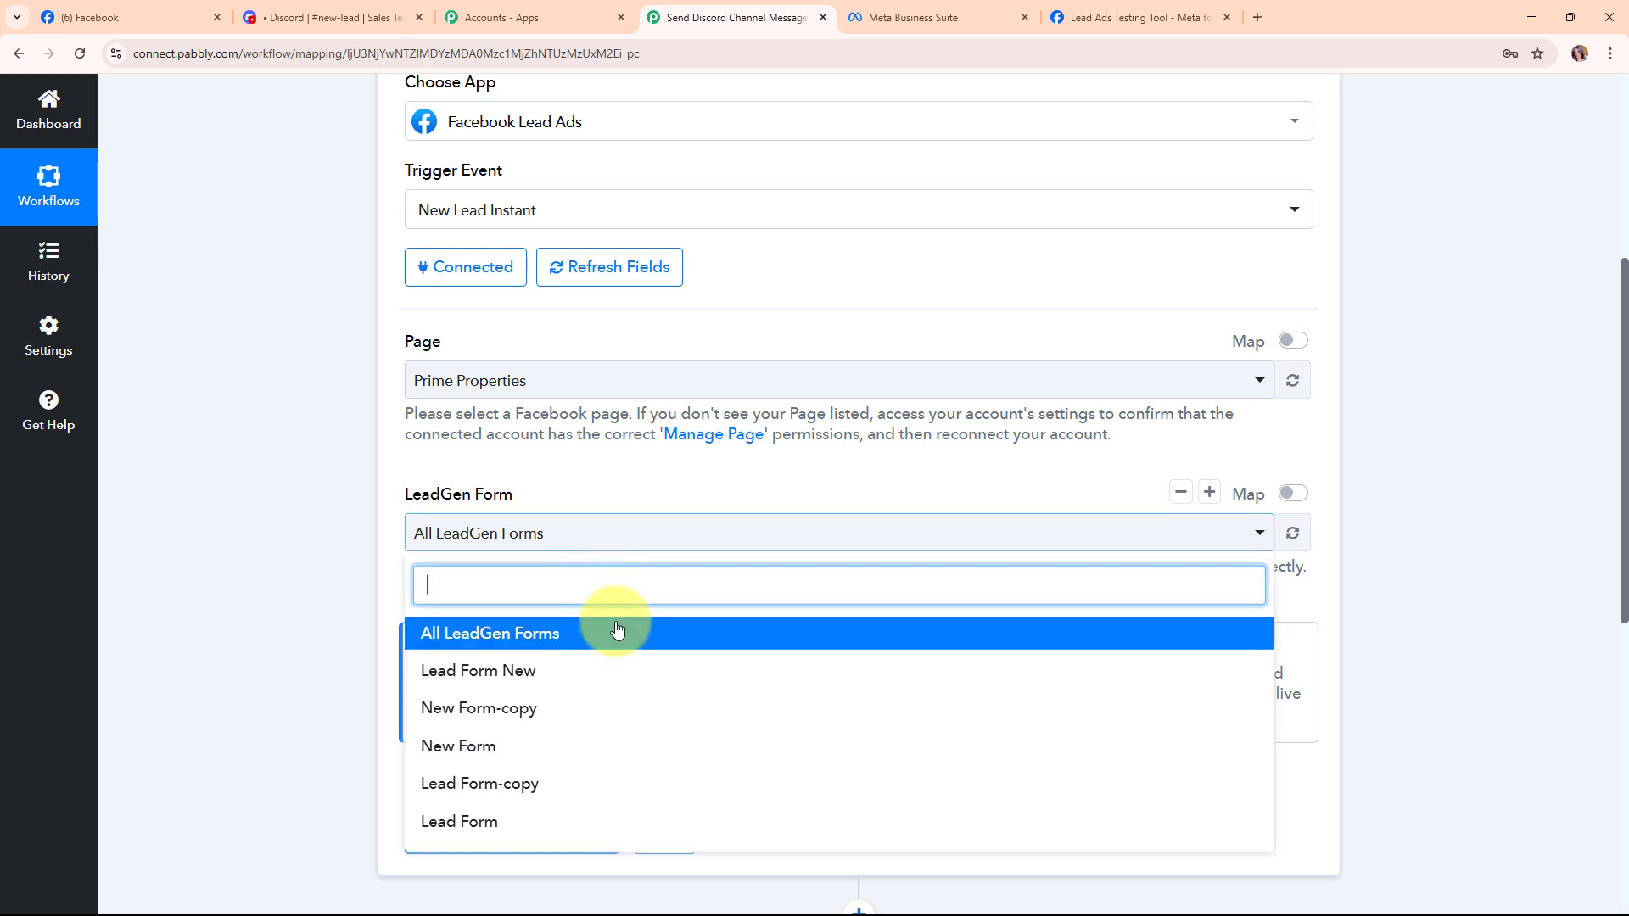
pyautogui.click(624, 676)
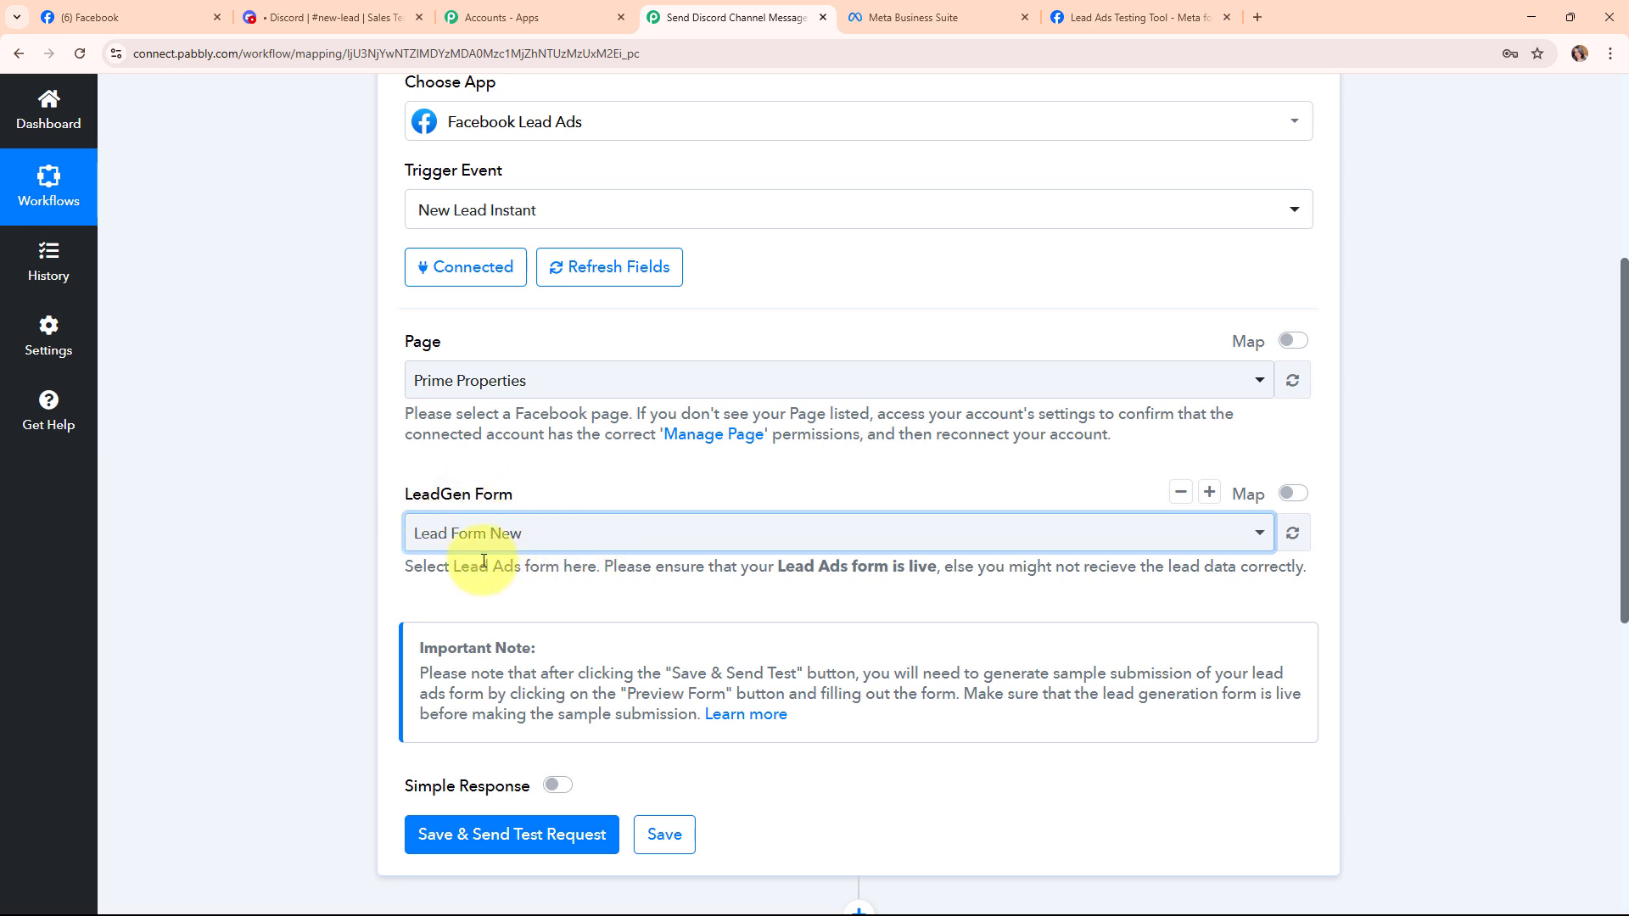
pyautogui.click(579, 544)
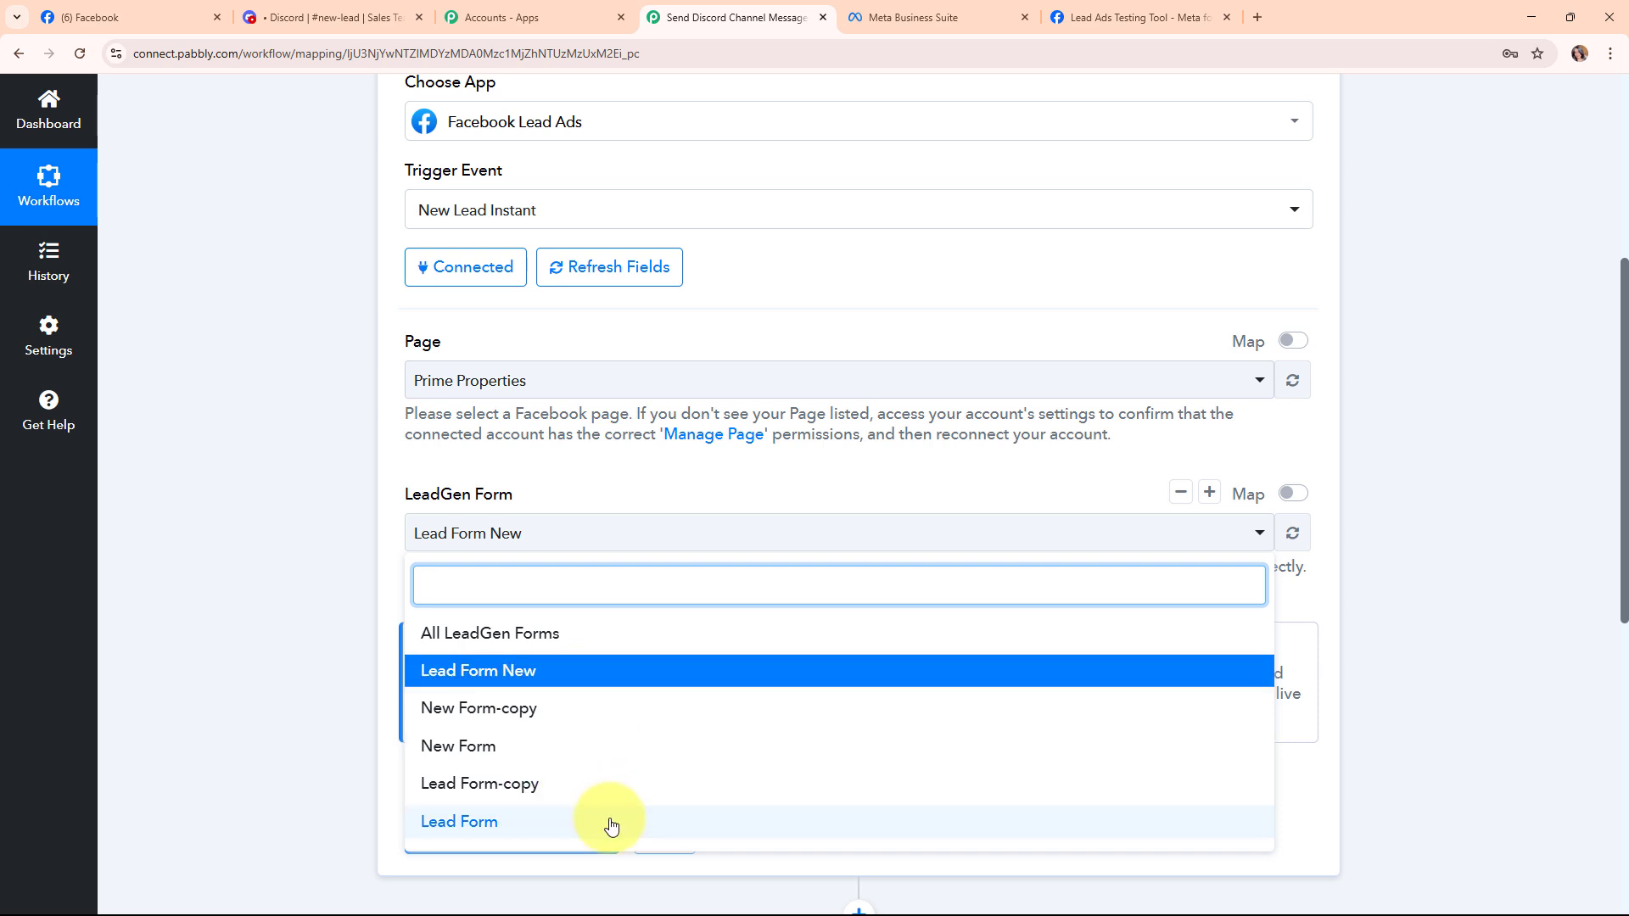
pyautogui.click(294, 497)
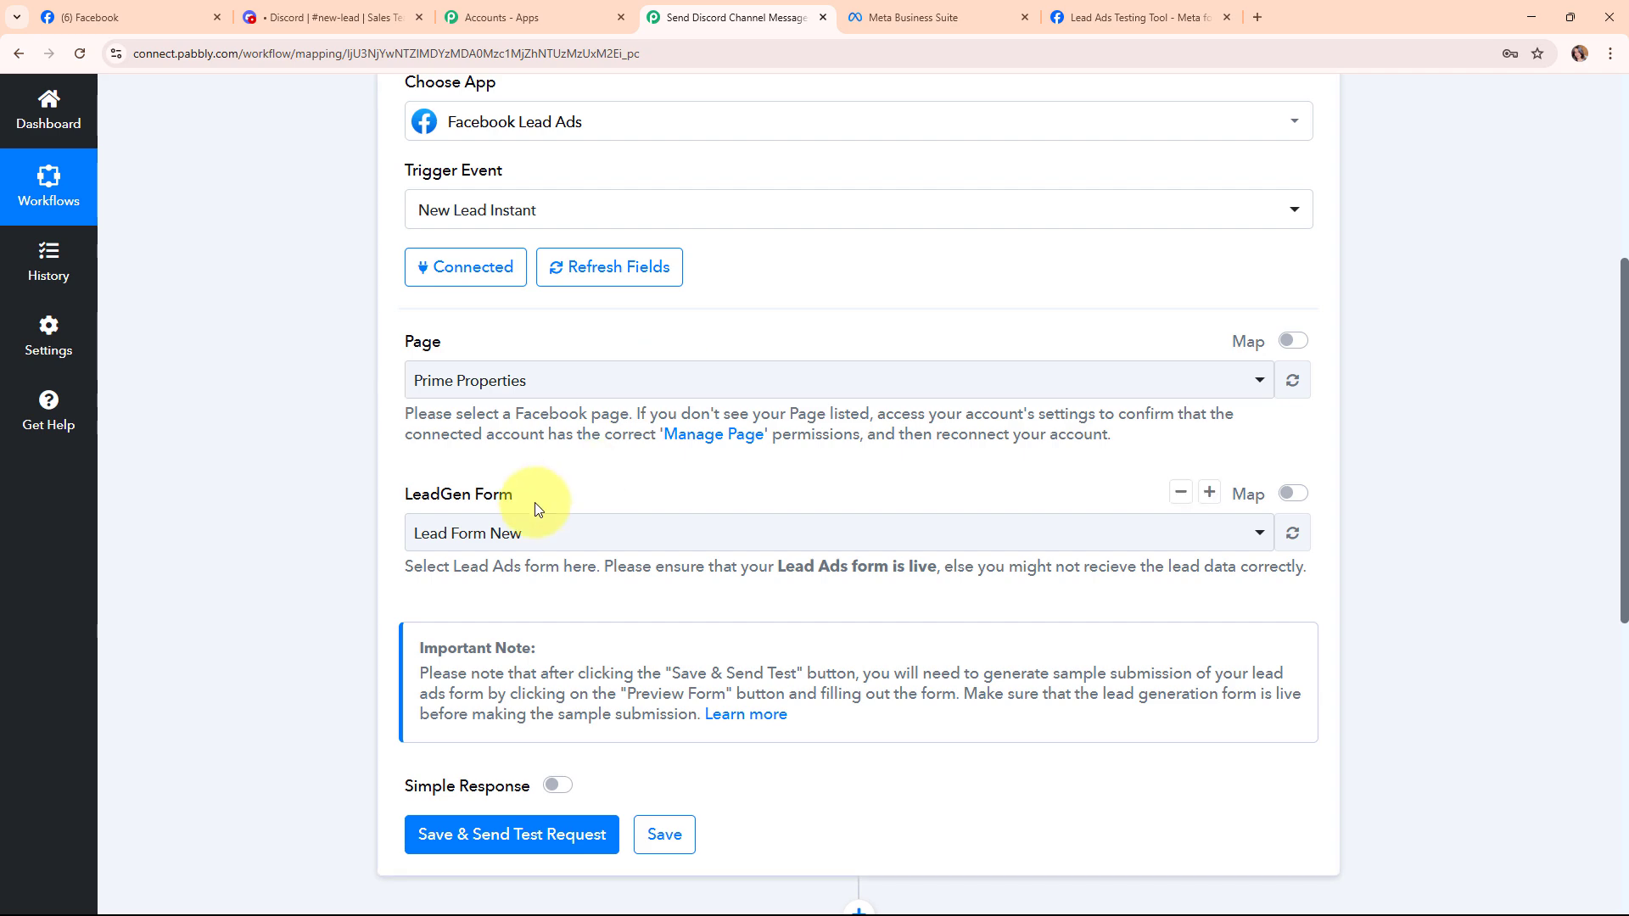
pyautogui.scroll(-4, 649, 577)
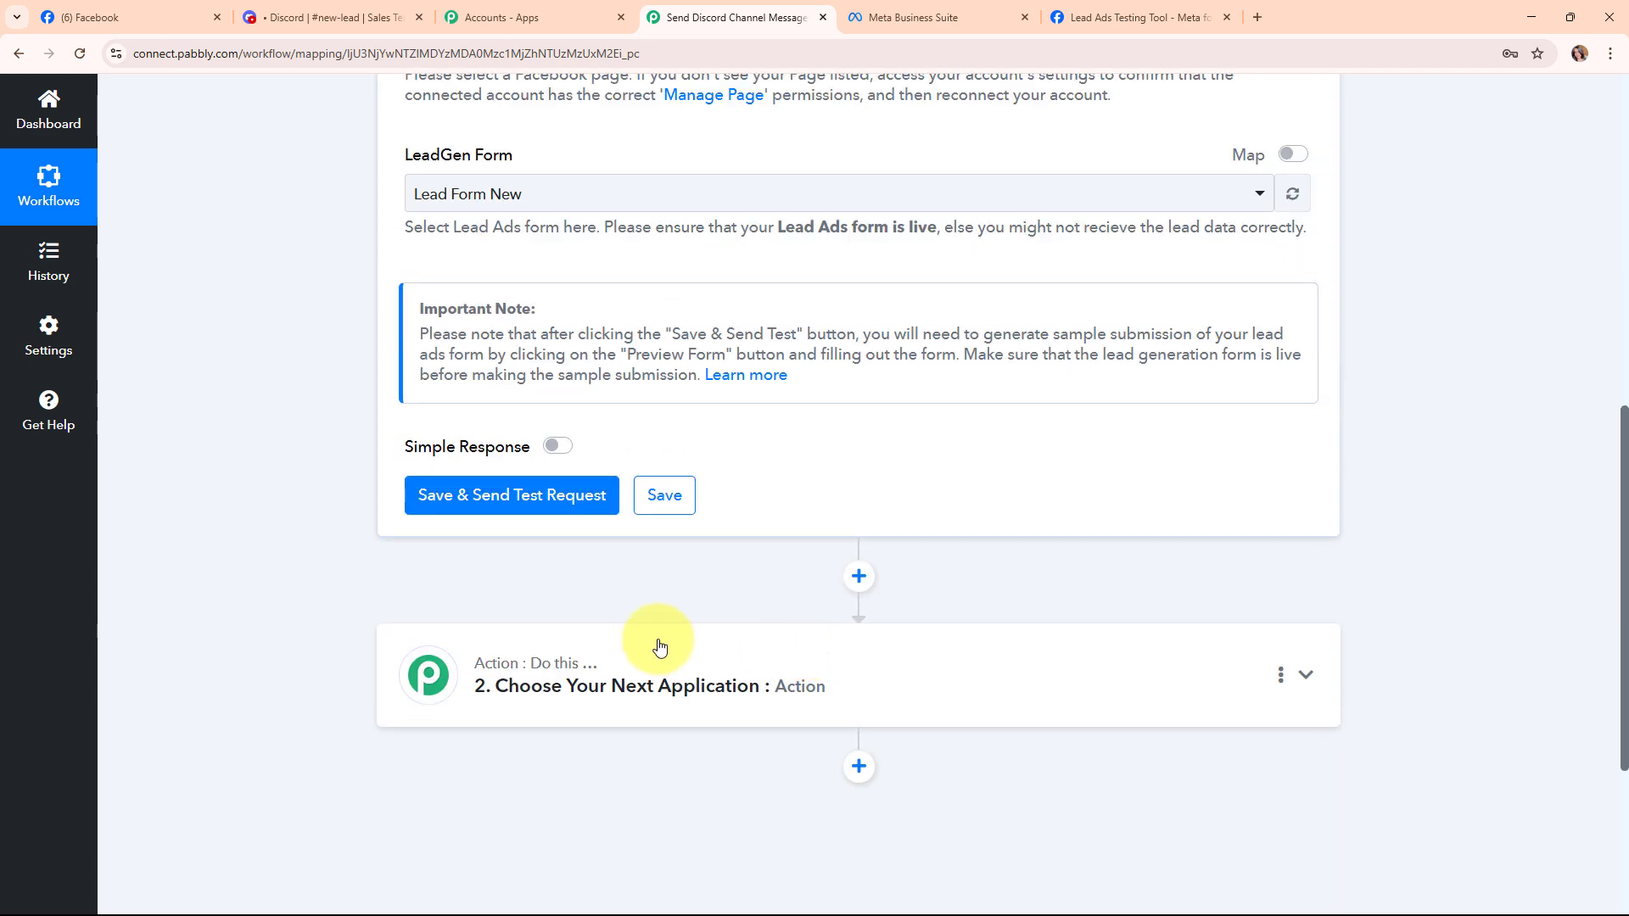
# Save the trigger with Save & Send Test Request and switch to Meta's Lead Ads Testing Tool.
pyautogui.click(499, 513)
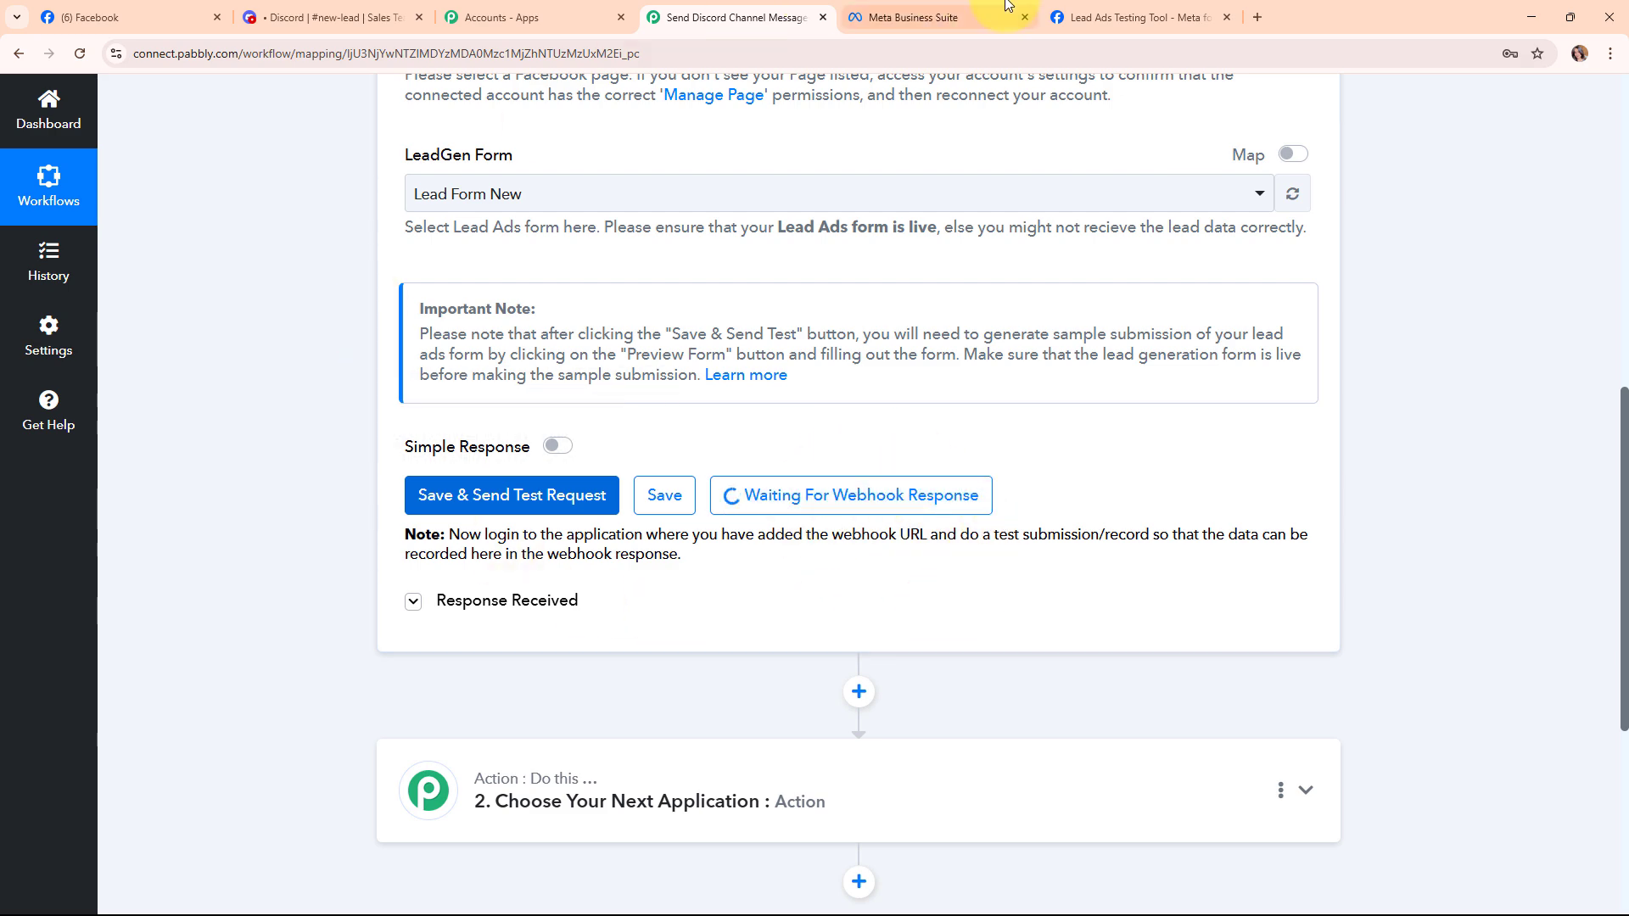
pyautogui.click(1194, 9)
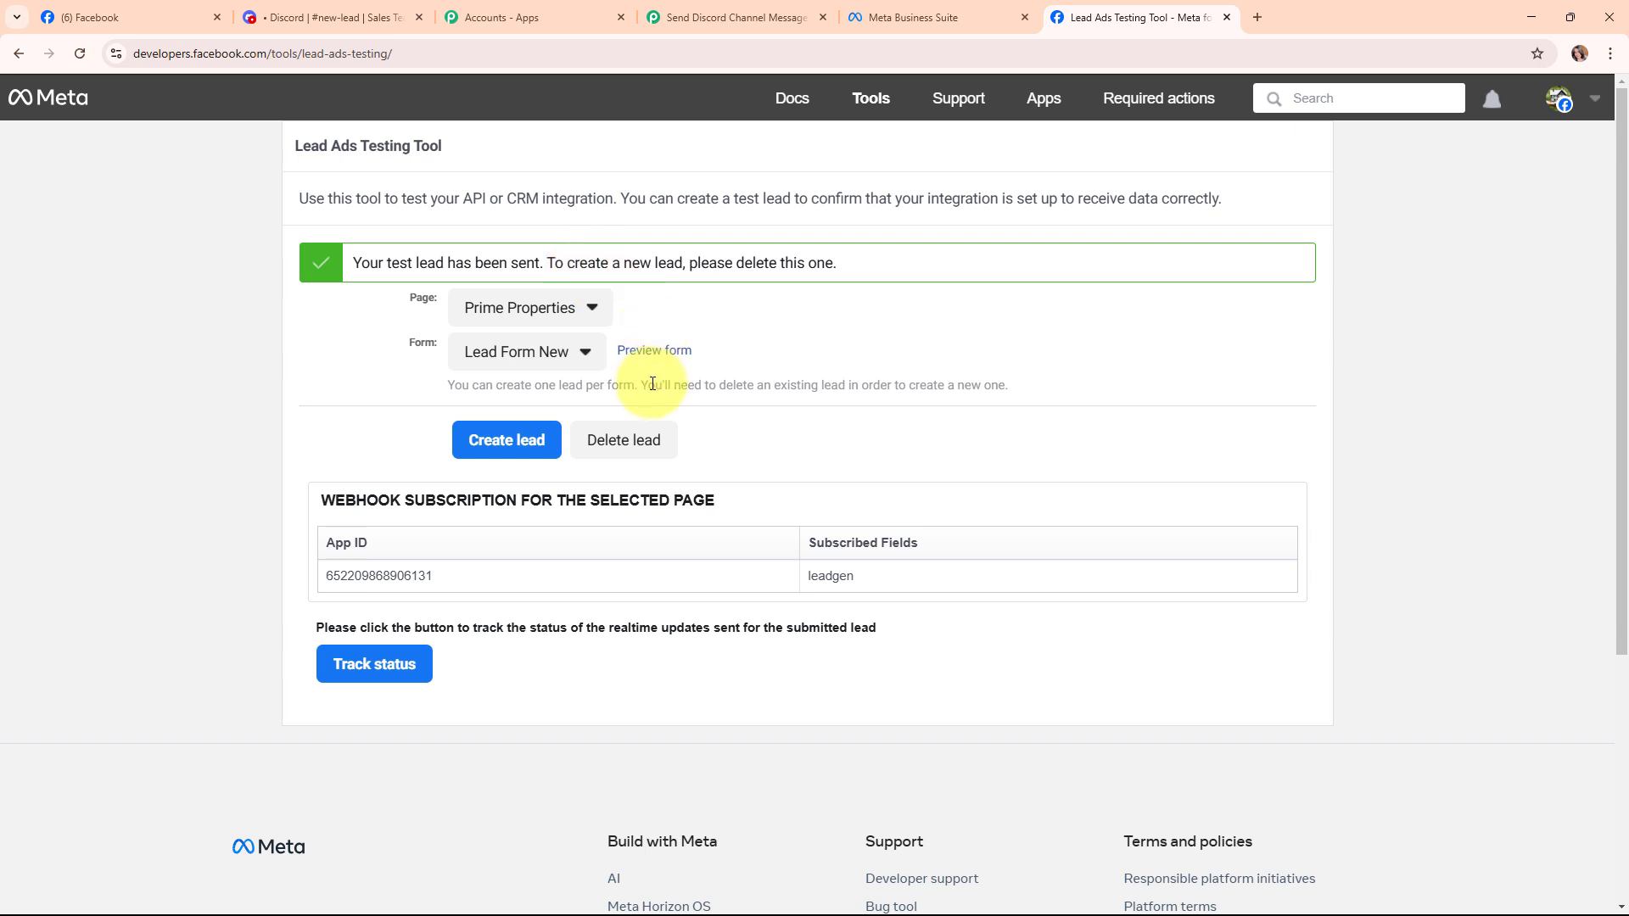
# Delete the existing test lead and reload the Lead Ads Testing Tool.
pyautogui.moveTo(447, 384); pyautogui.dragTo(1029, 396)
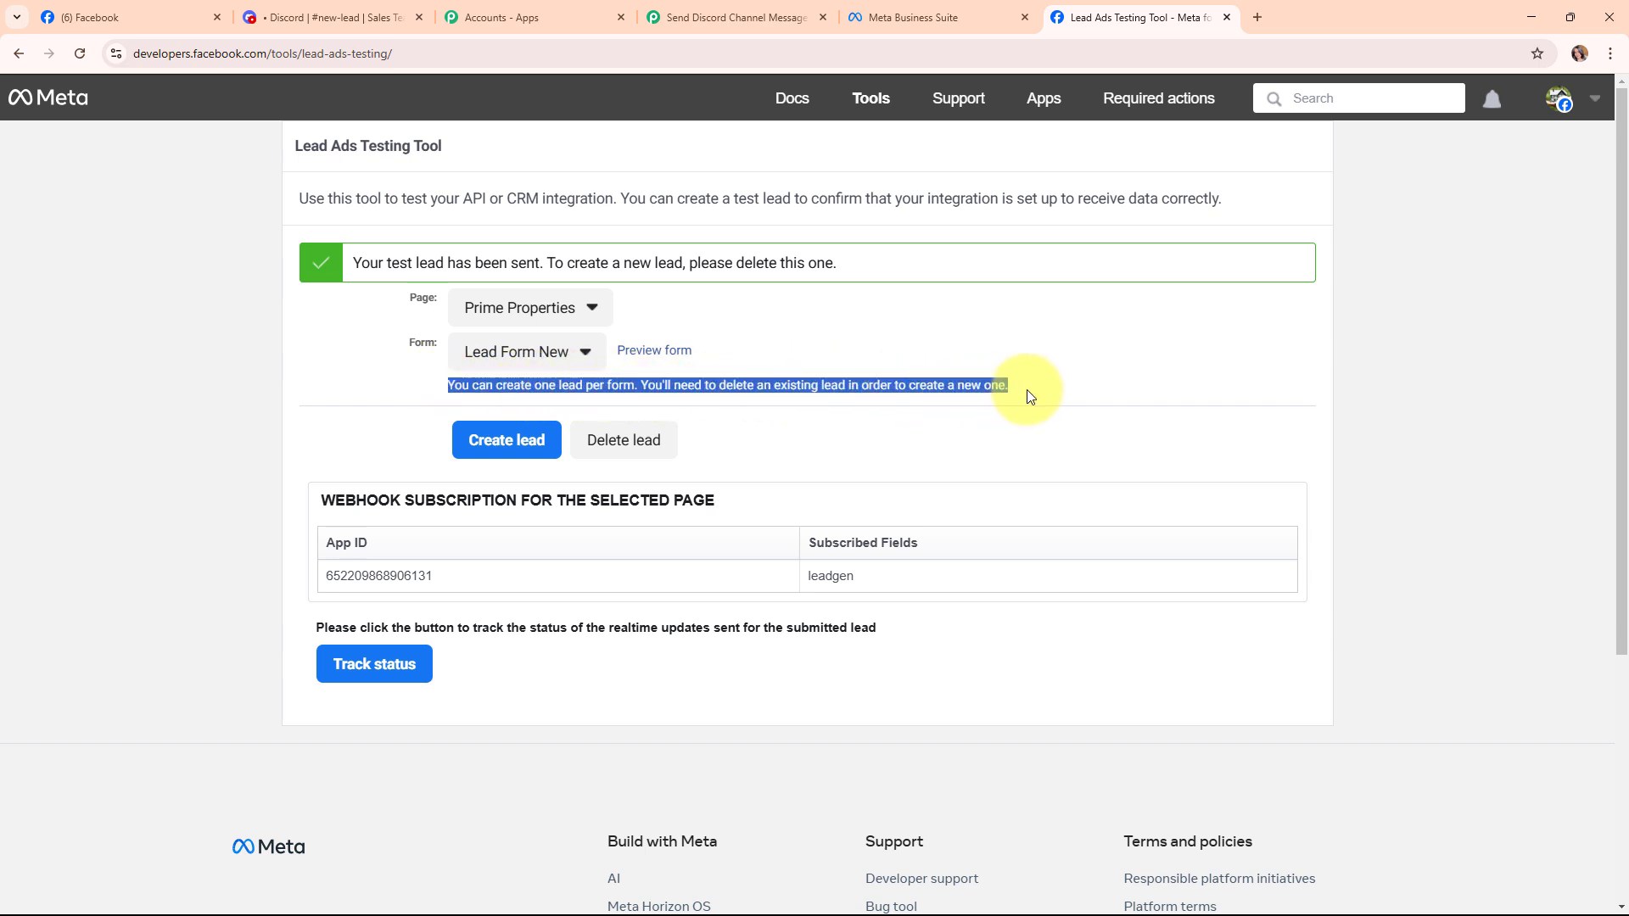
pyautogui.click(1027, 390)
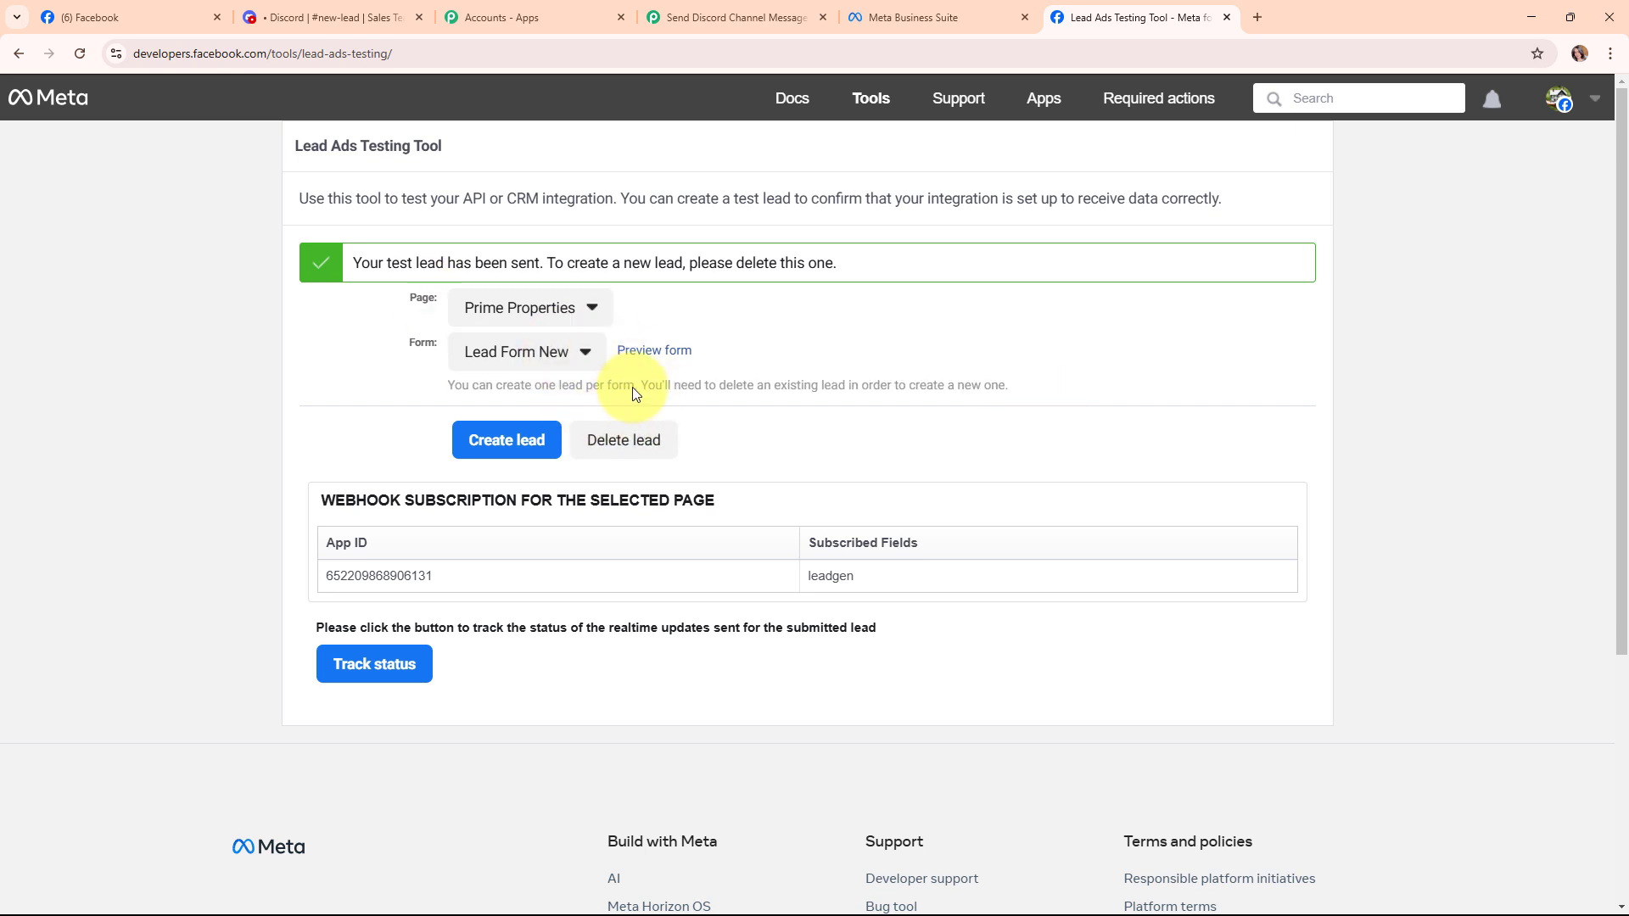
pyautogui.click(625, 439)
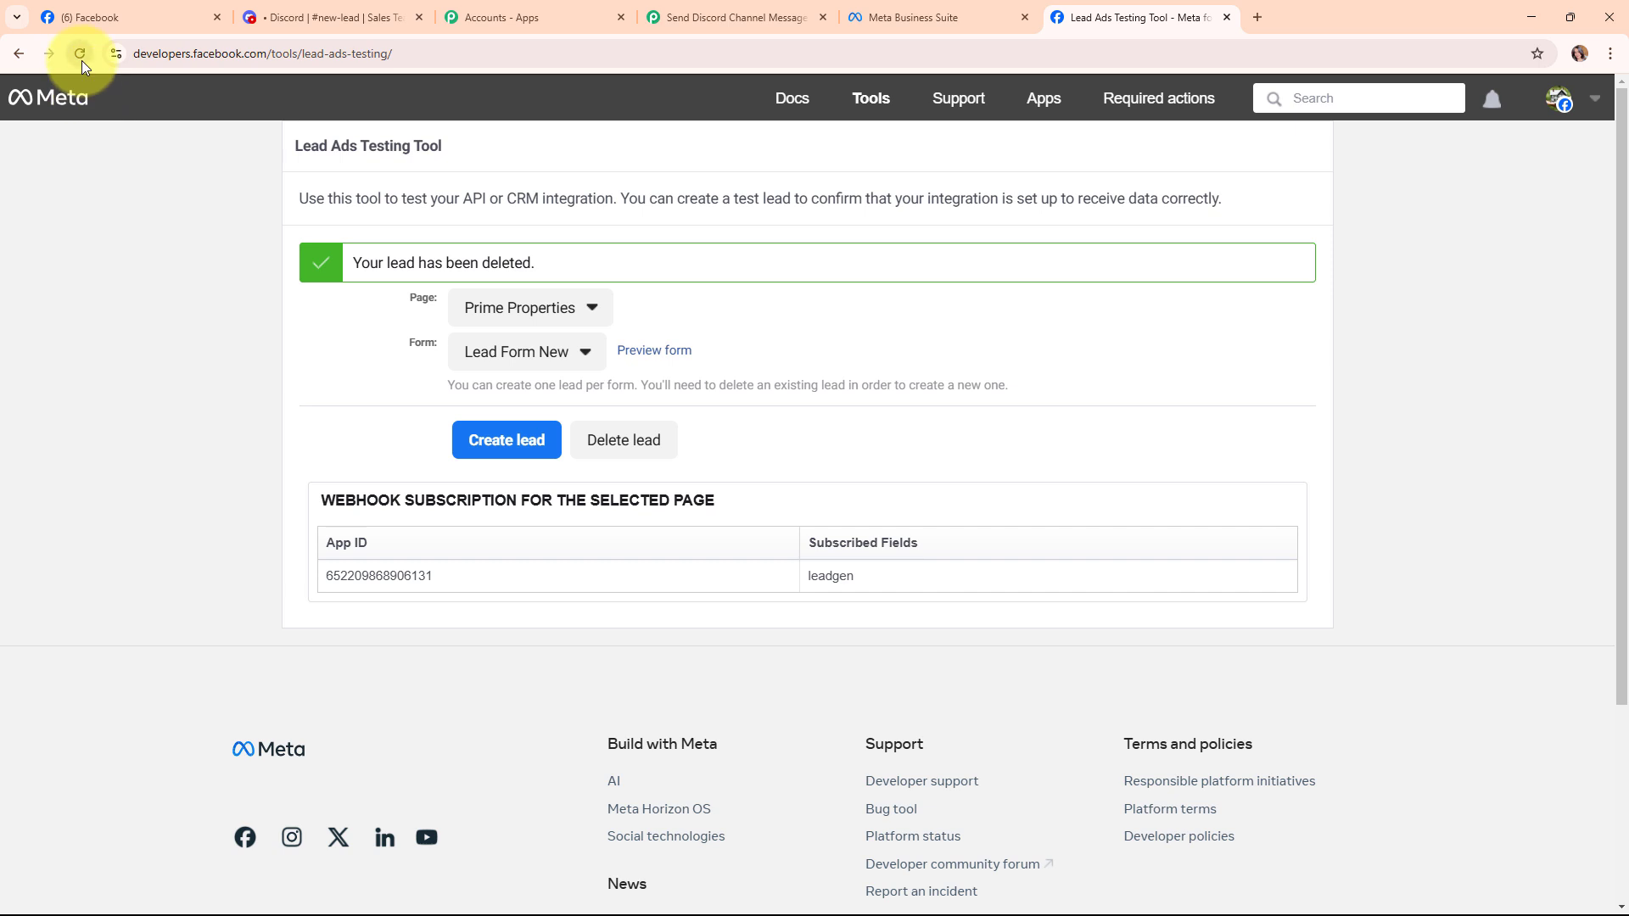
pyautogui.click(81, 60)
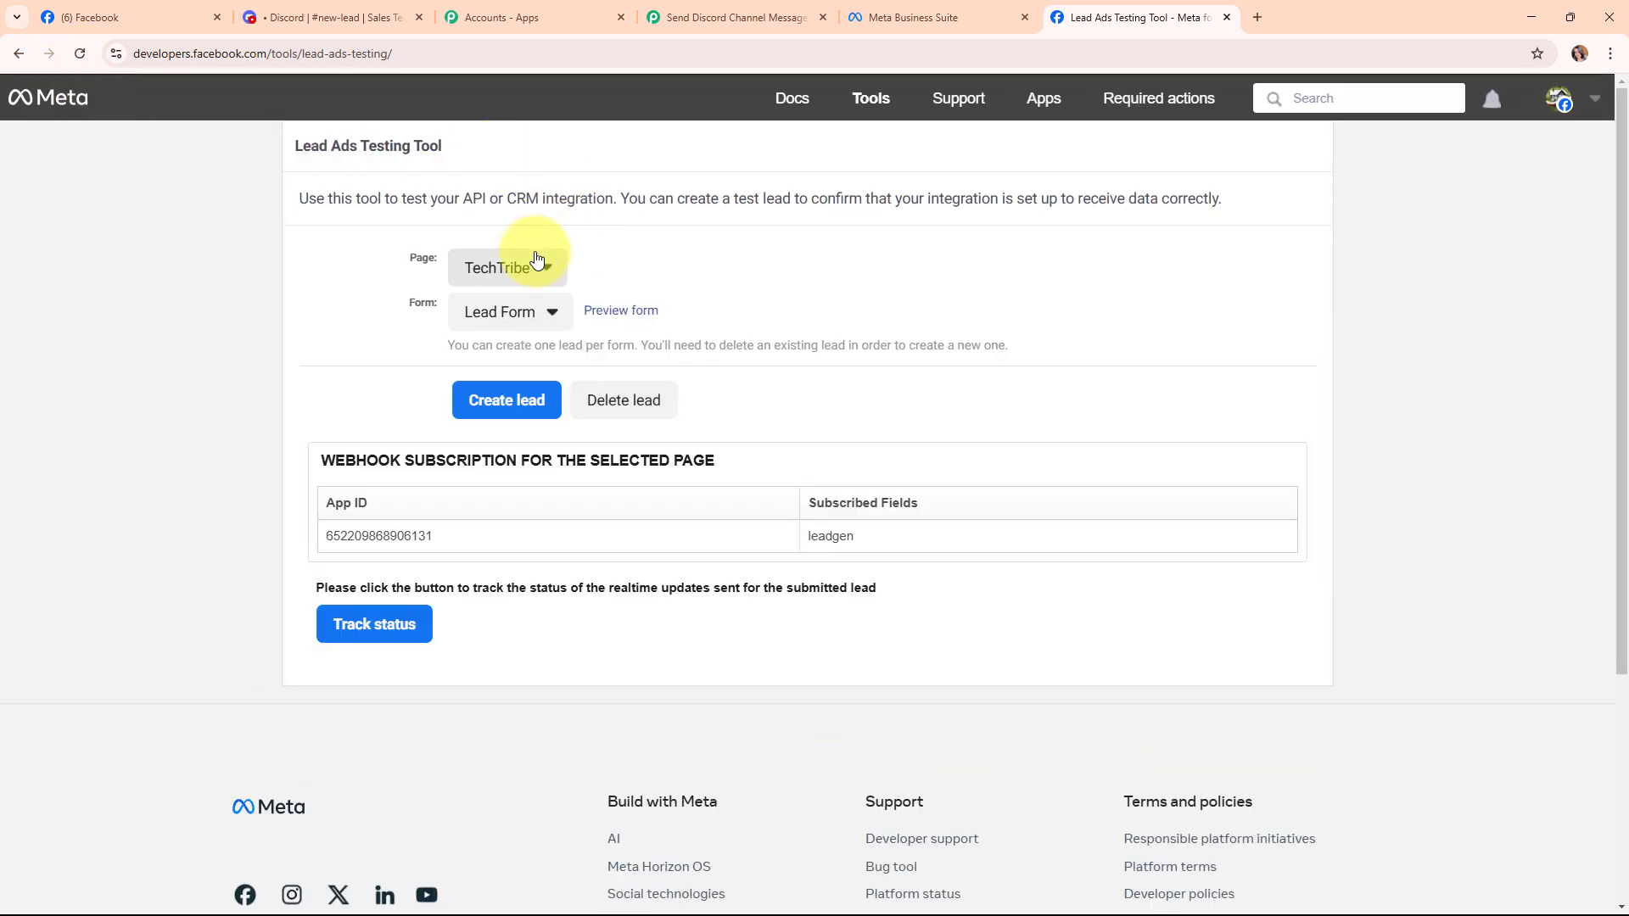
# Preview Lead Form New for the Prime Properties page.
pyautogui.click(541, 268)
pyautogui.scroll(-5, 603, 625)
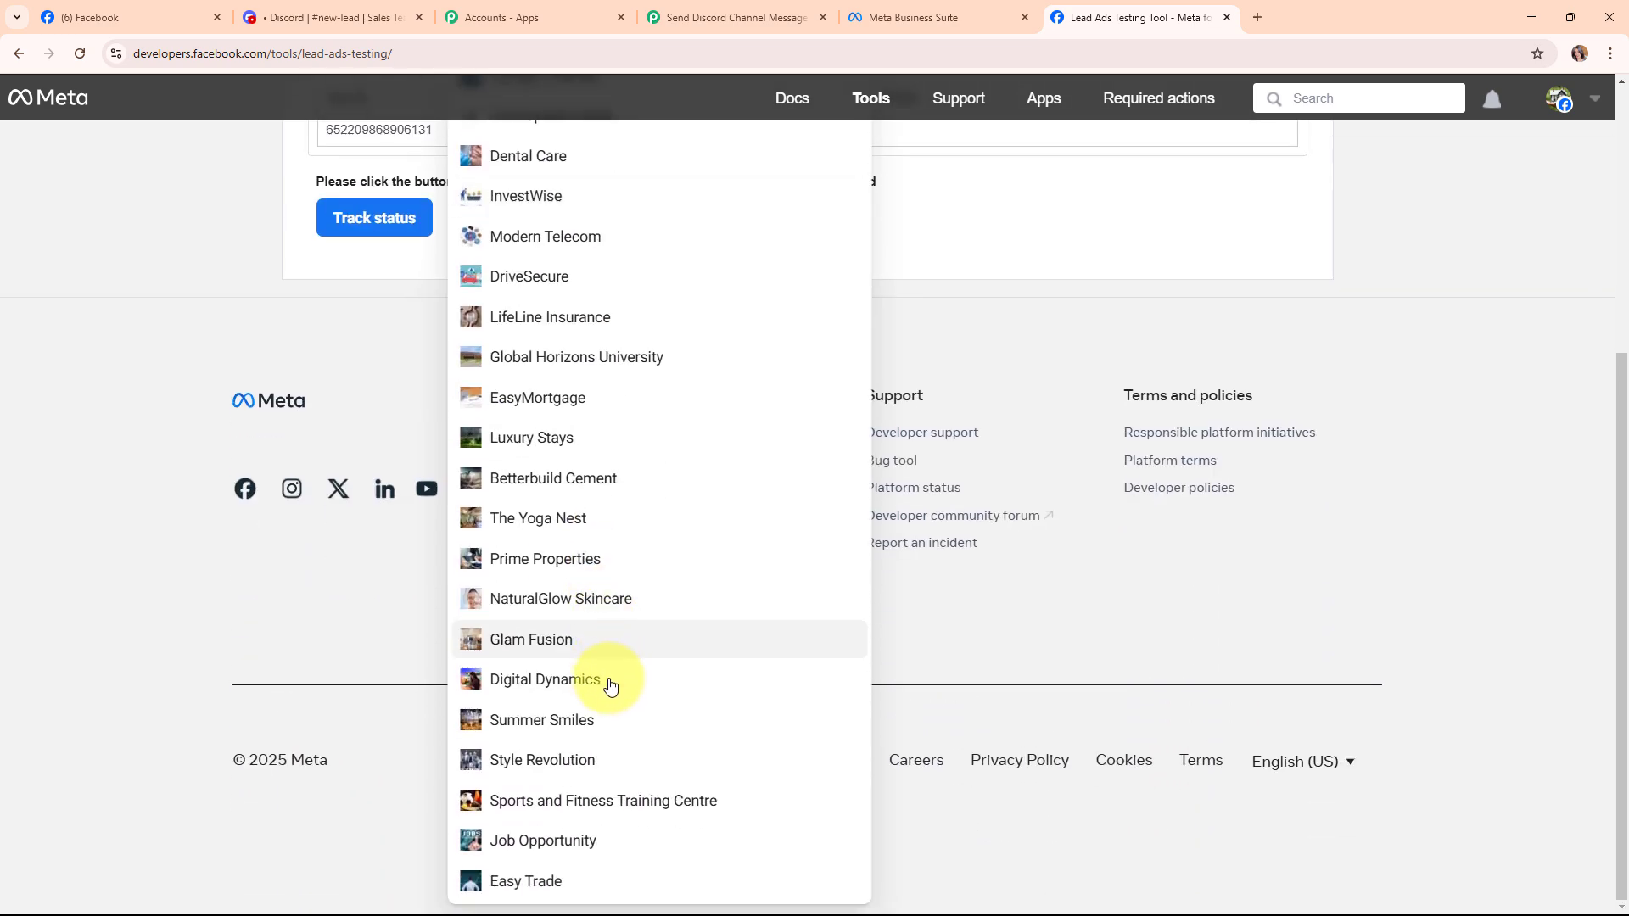
pyautogui.click(624, 556)
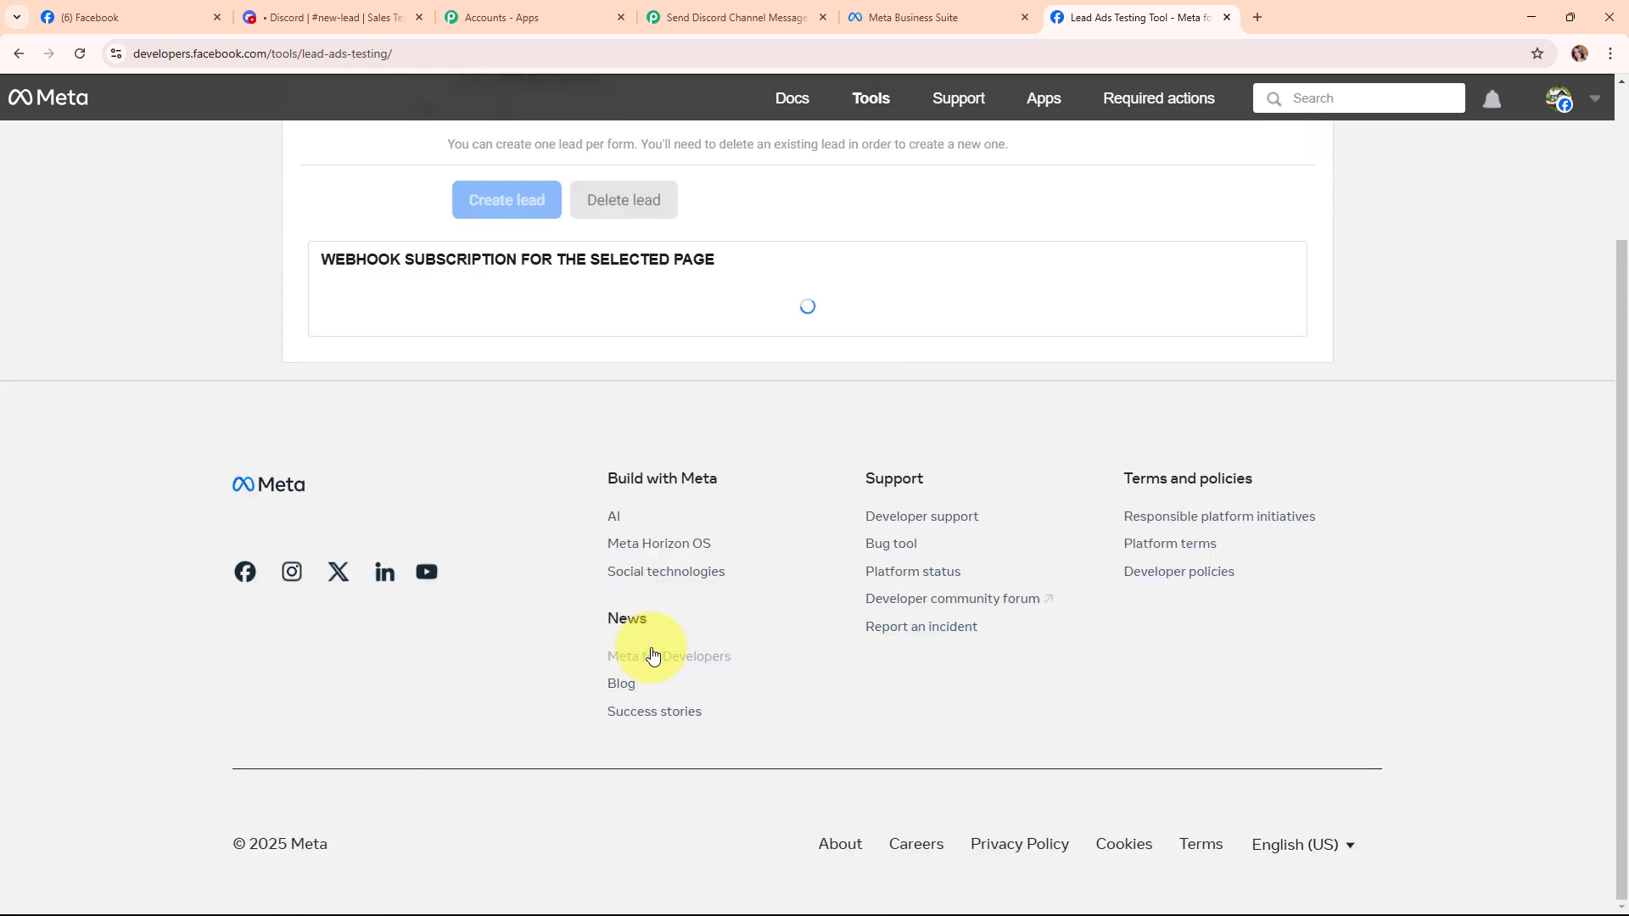
pyautogui.scroll(2, 654, 654)
pyautogui.click(538, 311)
pyautogui.click(531, 346)
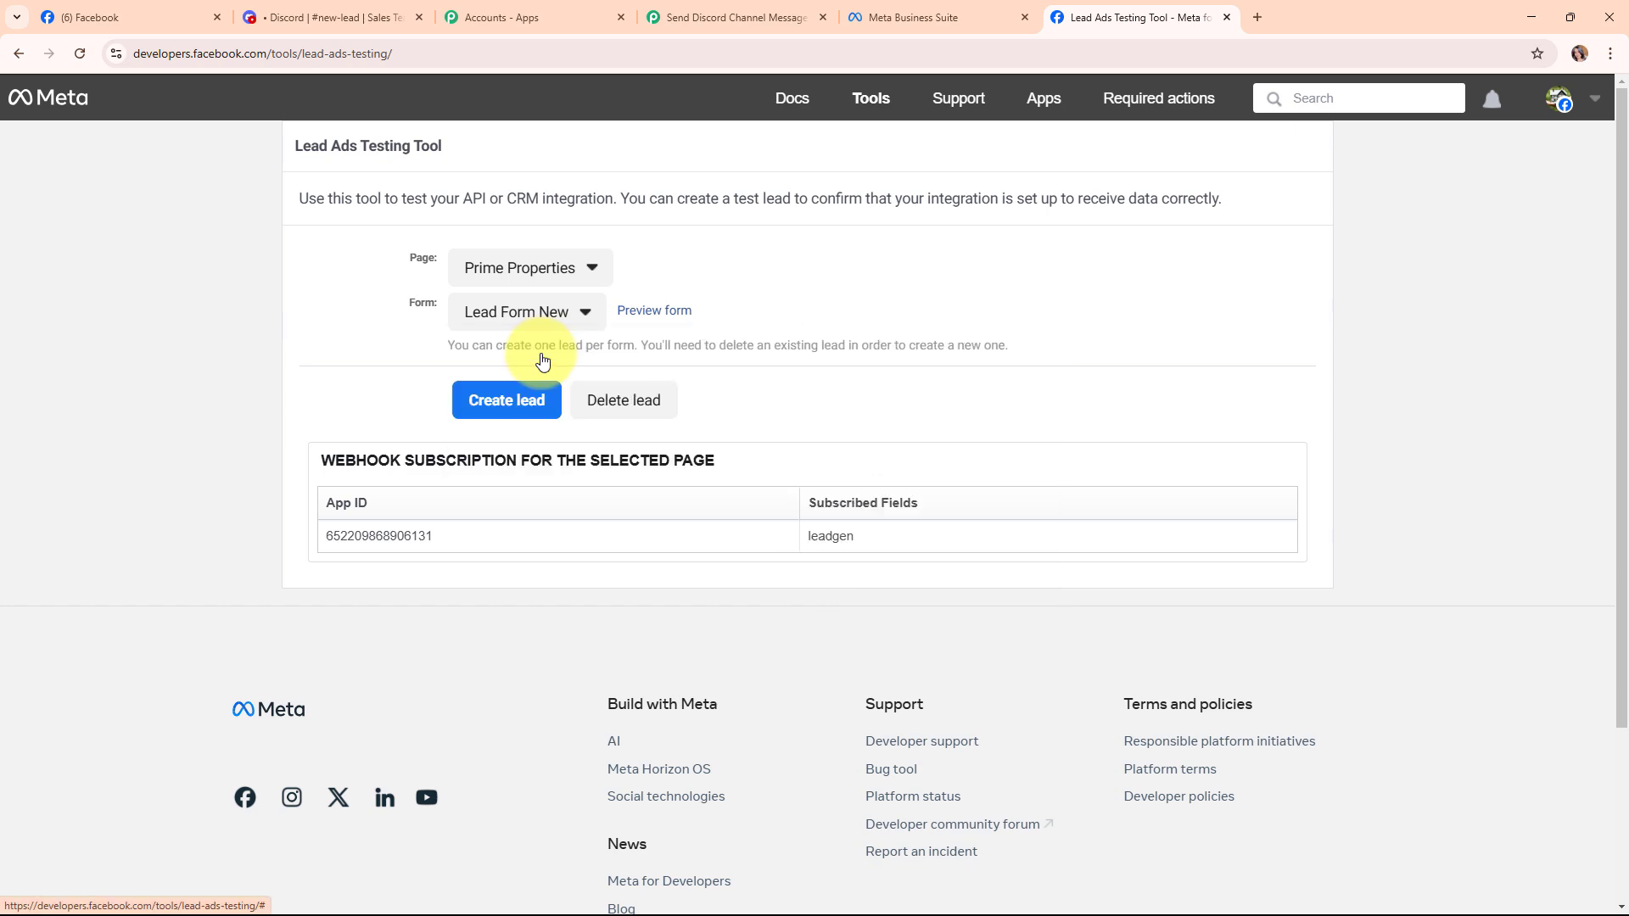
pyautogui.click(665, 318)
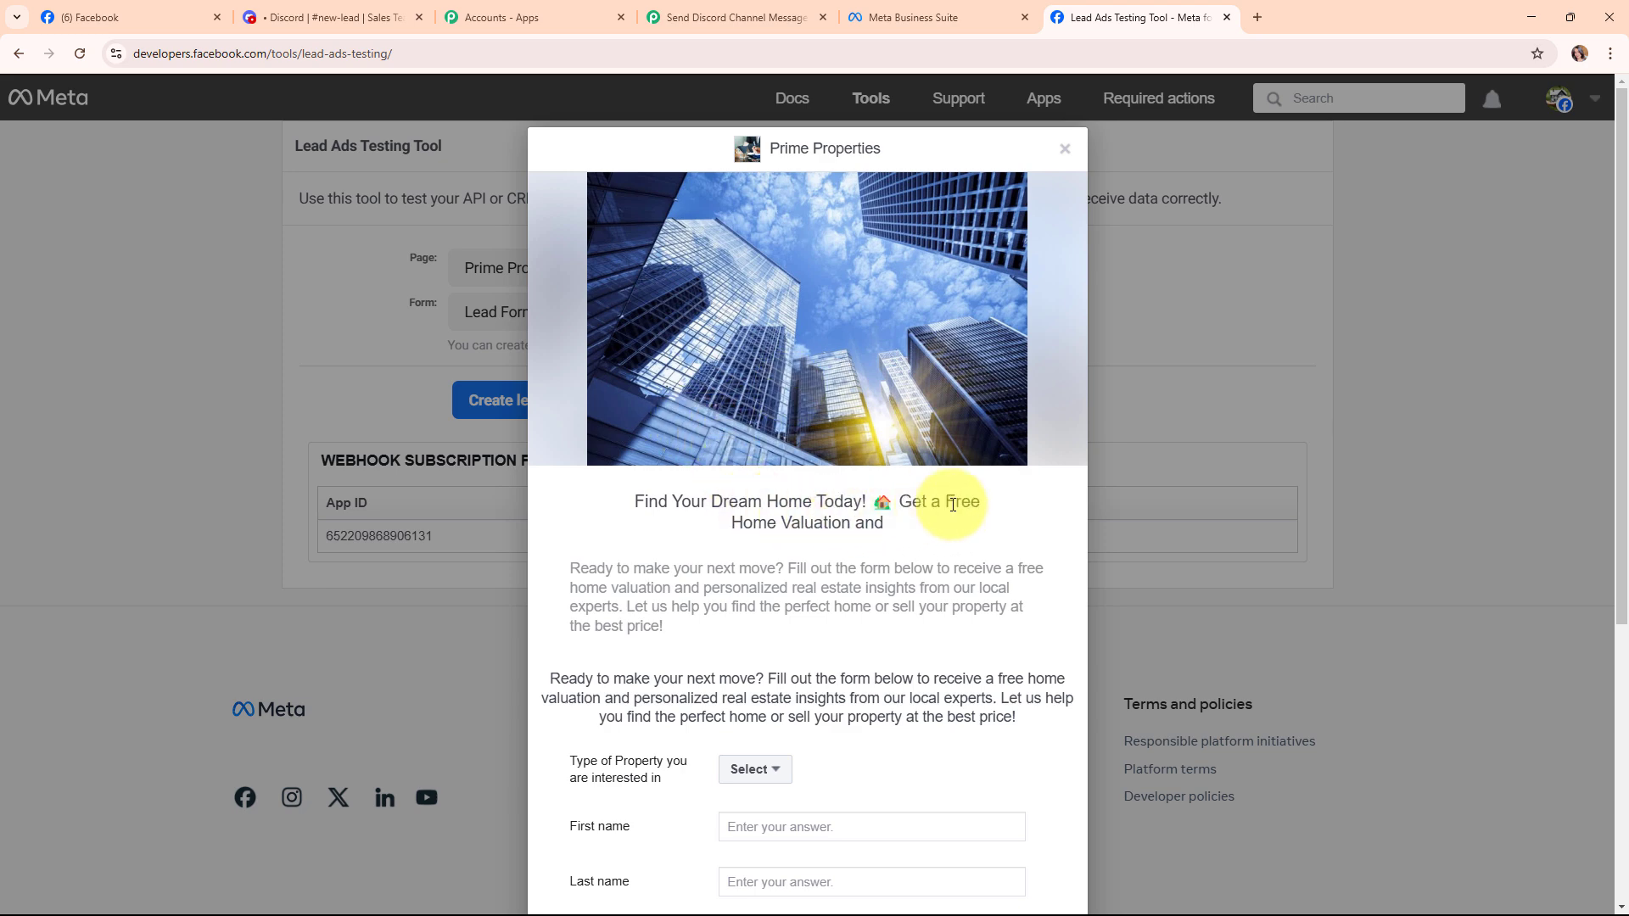
# Choose Residential Property and enter the test lead's first name, last name, email and phone.
pyautogui.scroll(-5, 953, 507)
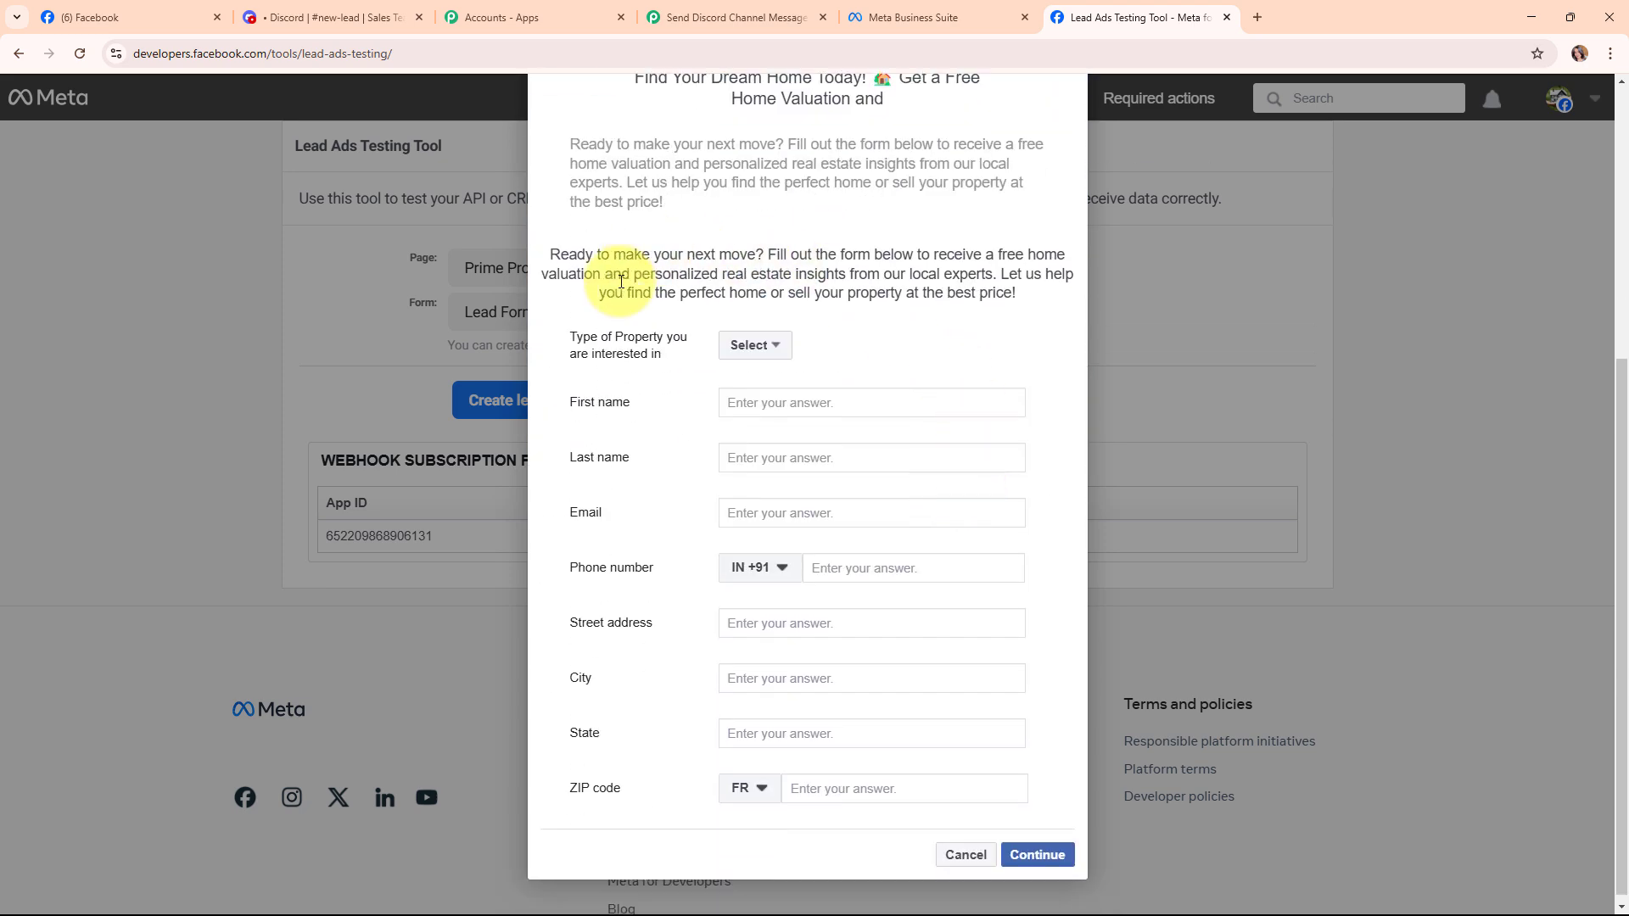
pyautogui.click(748, 345)
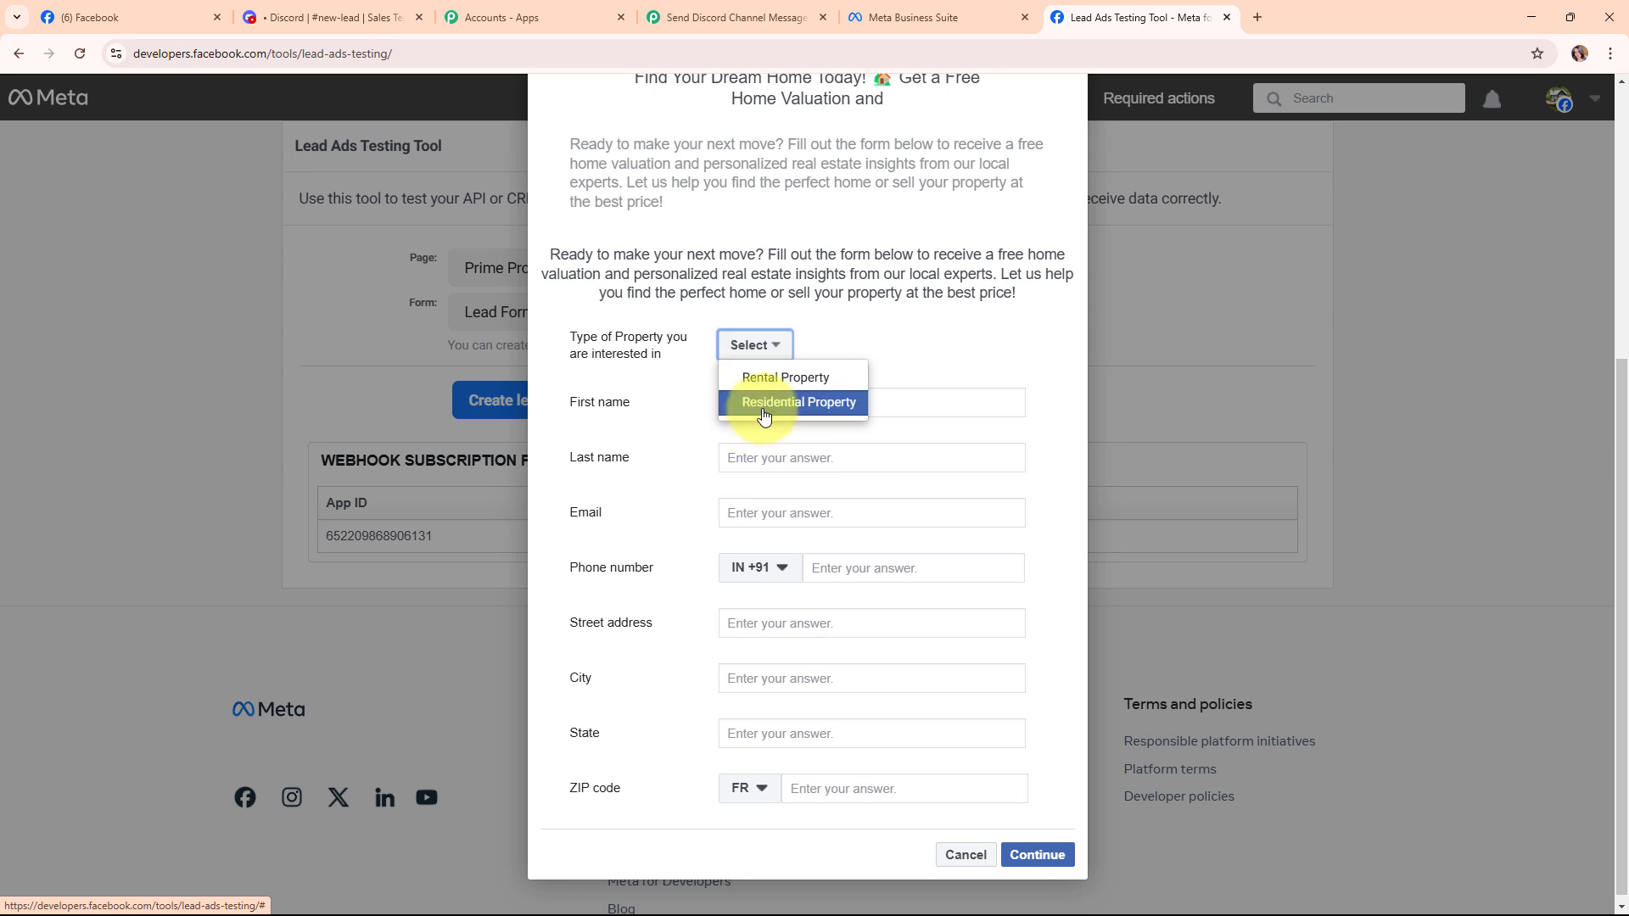
pyautogui.click(764, 413)
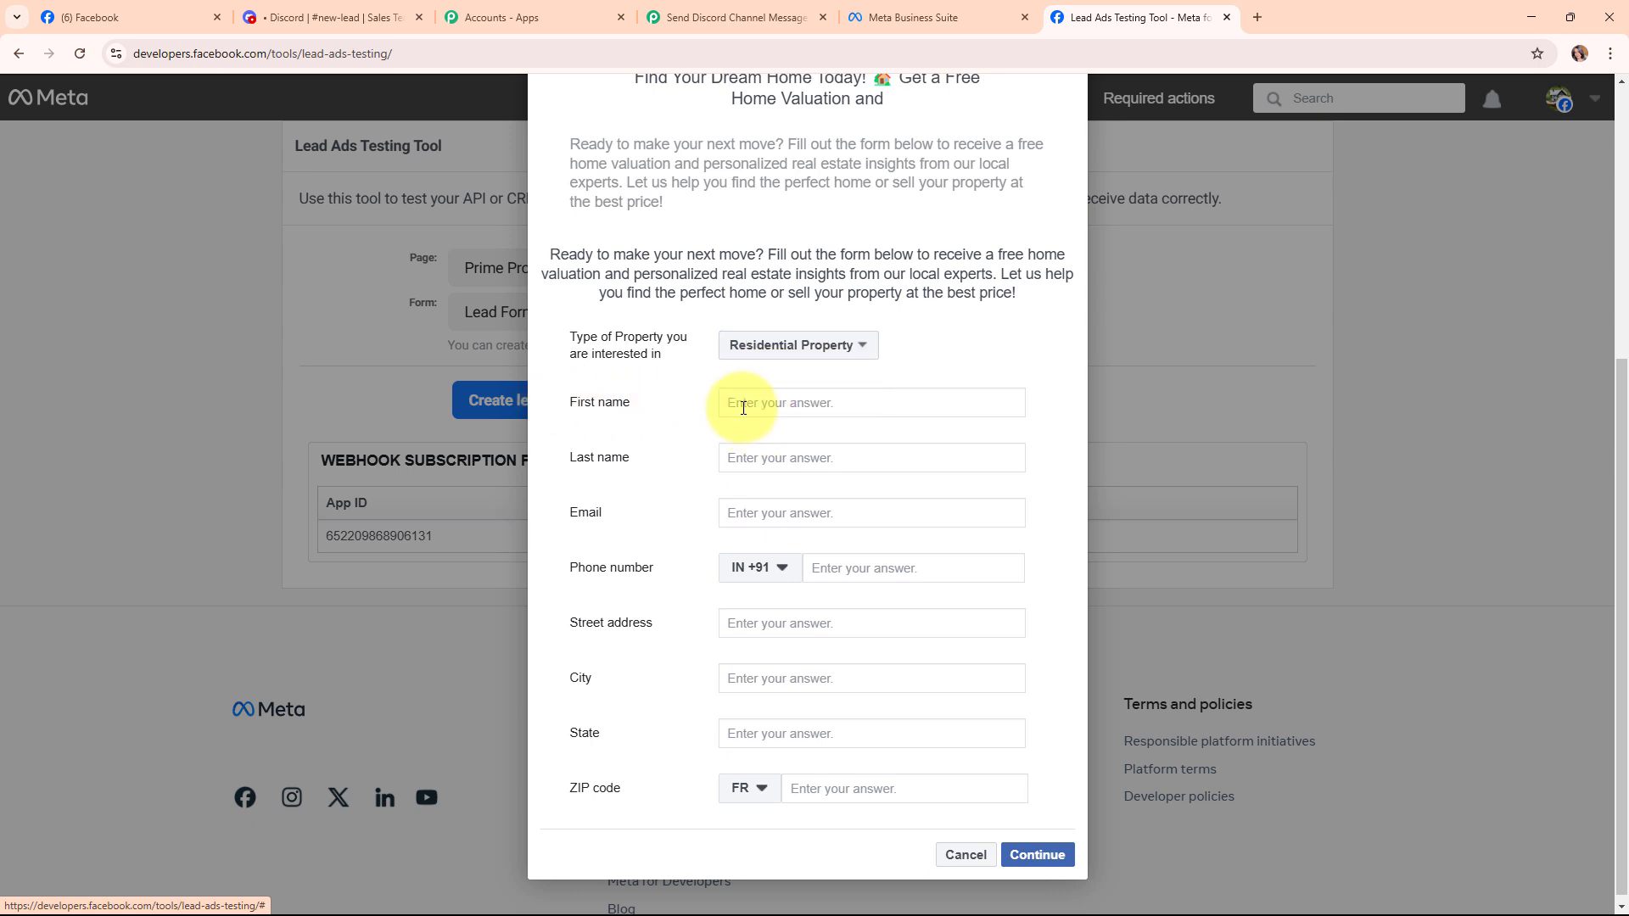
pyautogui.click(743, 408)
pyautogui.write('X')
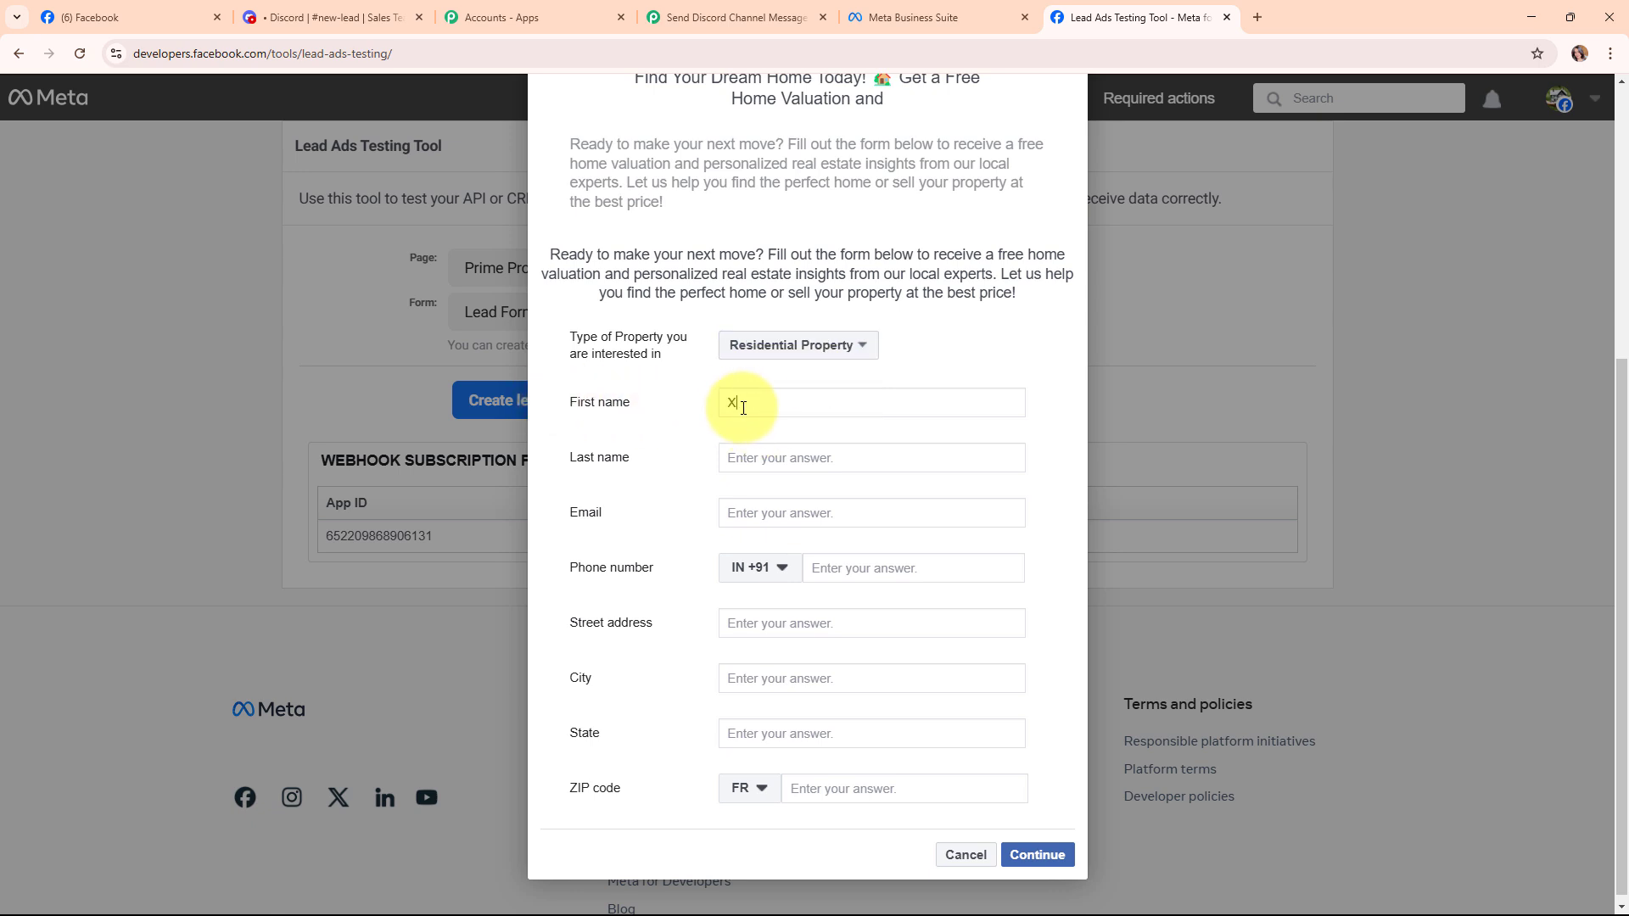
pyautogui.write('emo')
pyautogui.click(794, 454)
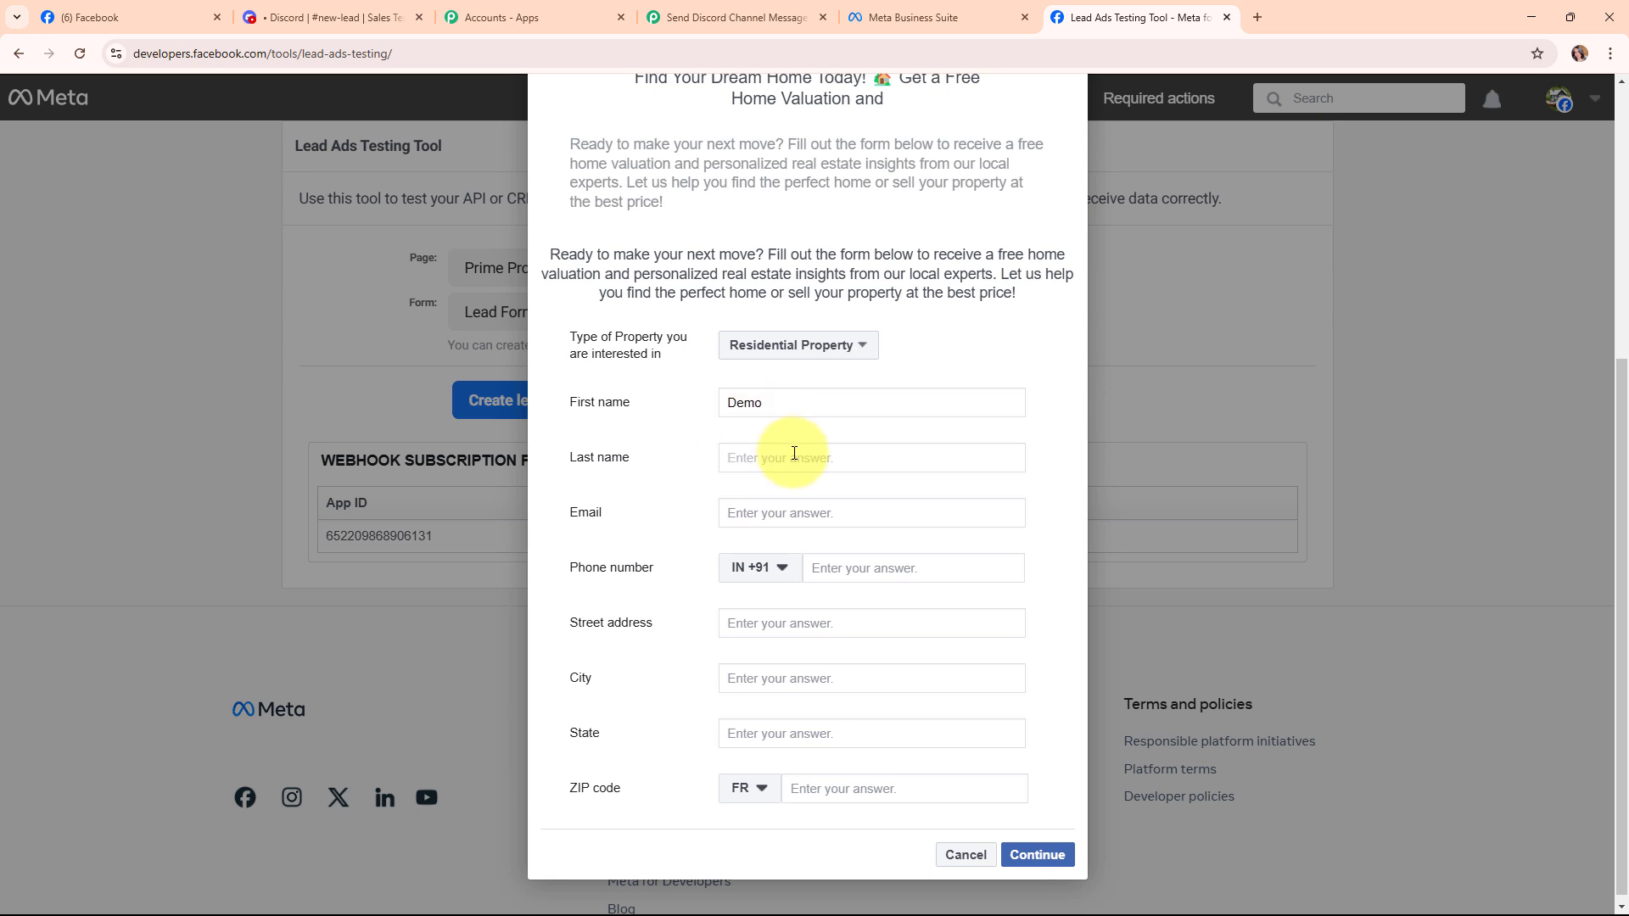
pyautogui.write('Lead')
pyautogui.click(784, 511)
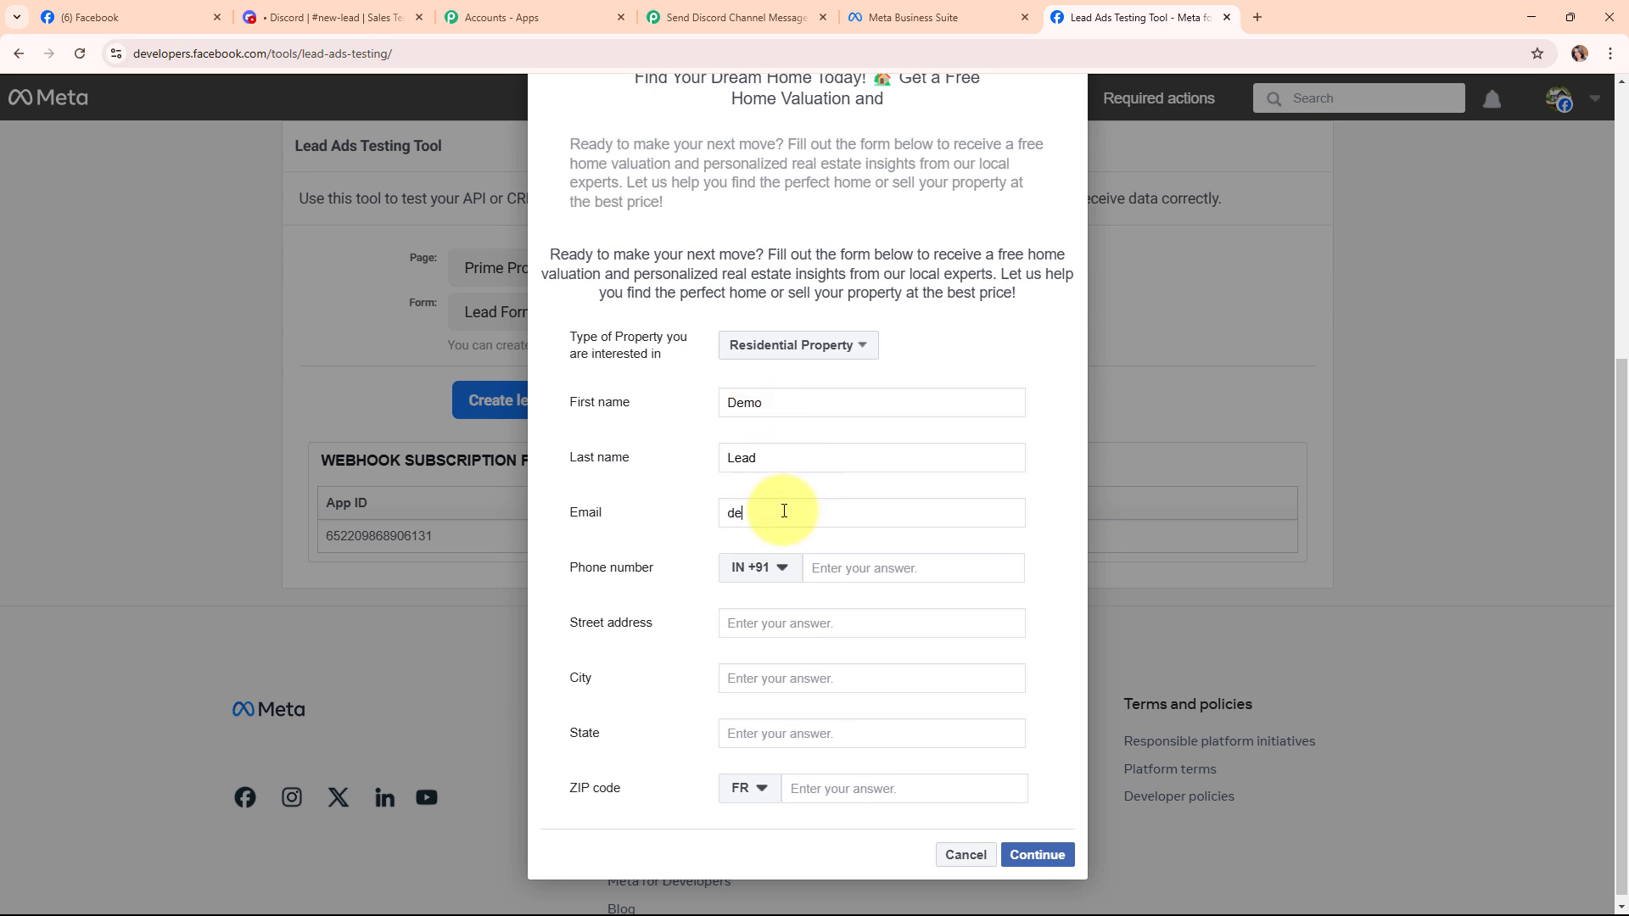
pyautogui.click(844, 564)
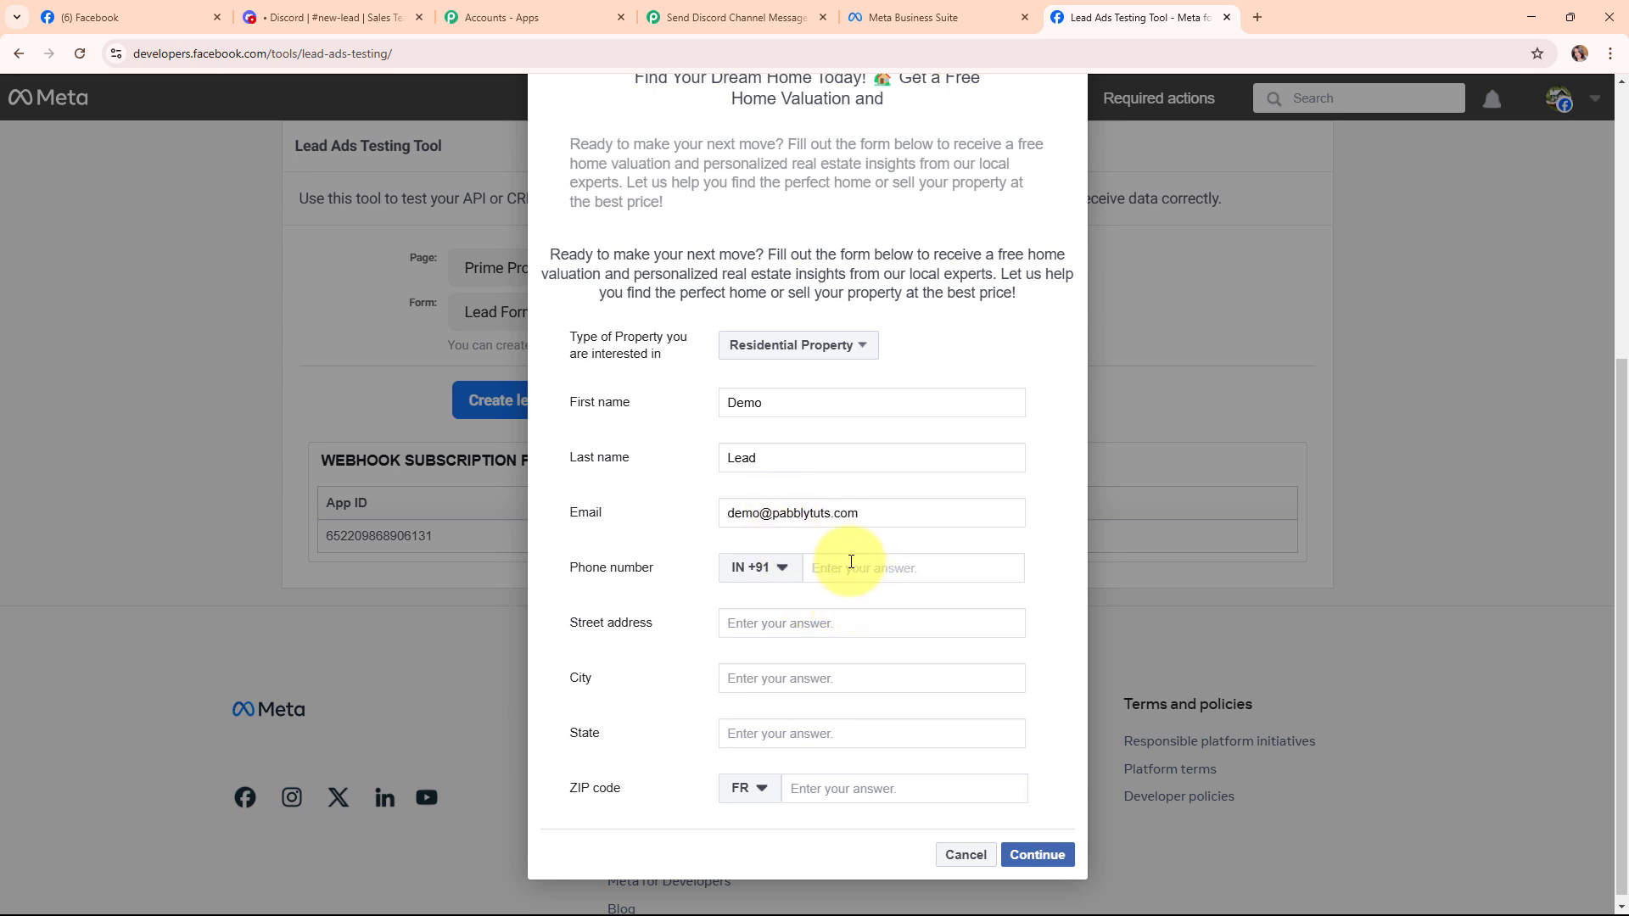
pyautogui.hotkey('ctrl', 'v')
# Fill in street address, state, ZIP country IN and ZIP code, submit the lead, return to Pabbly.
pyautogui.click(847, 626)
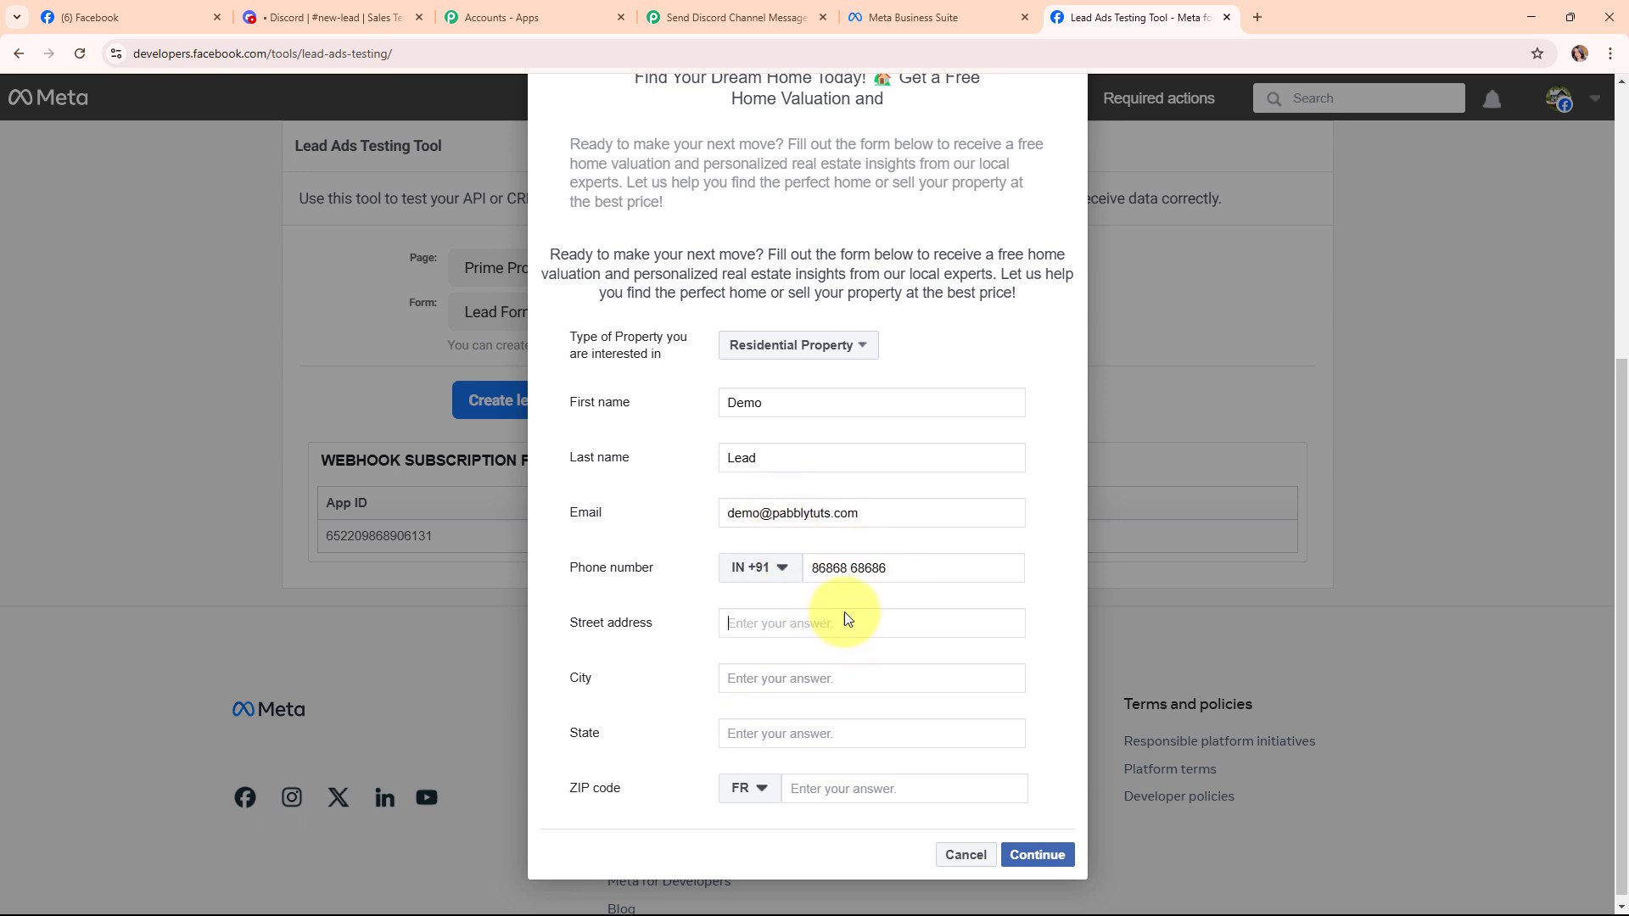
pyautogui.write('123')
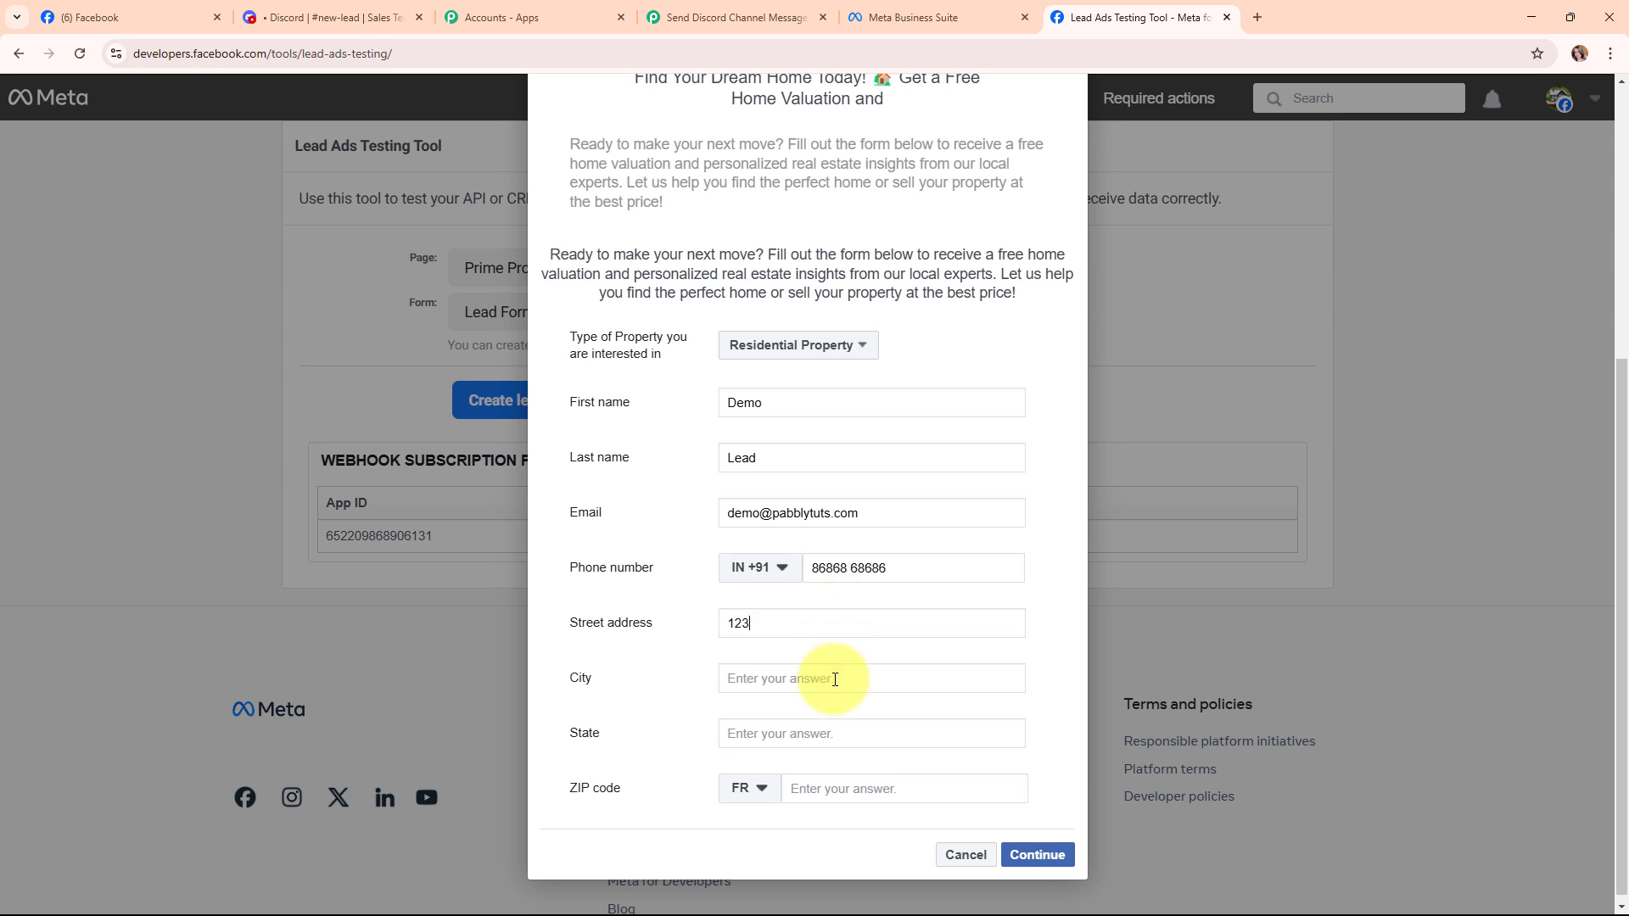
pyautogui.write('Bhopal')
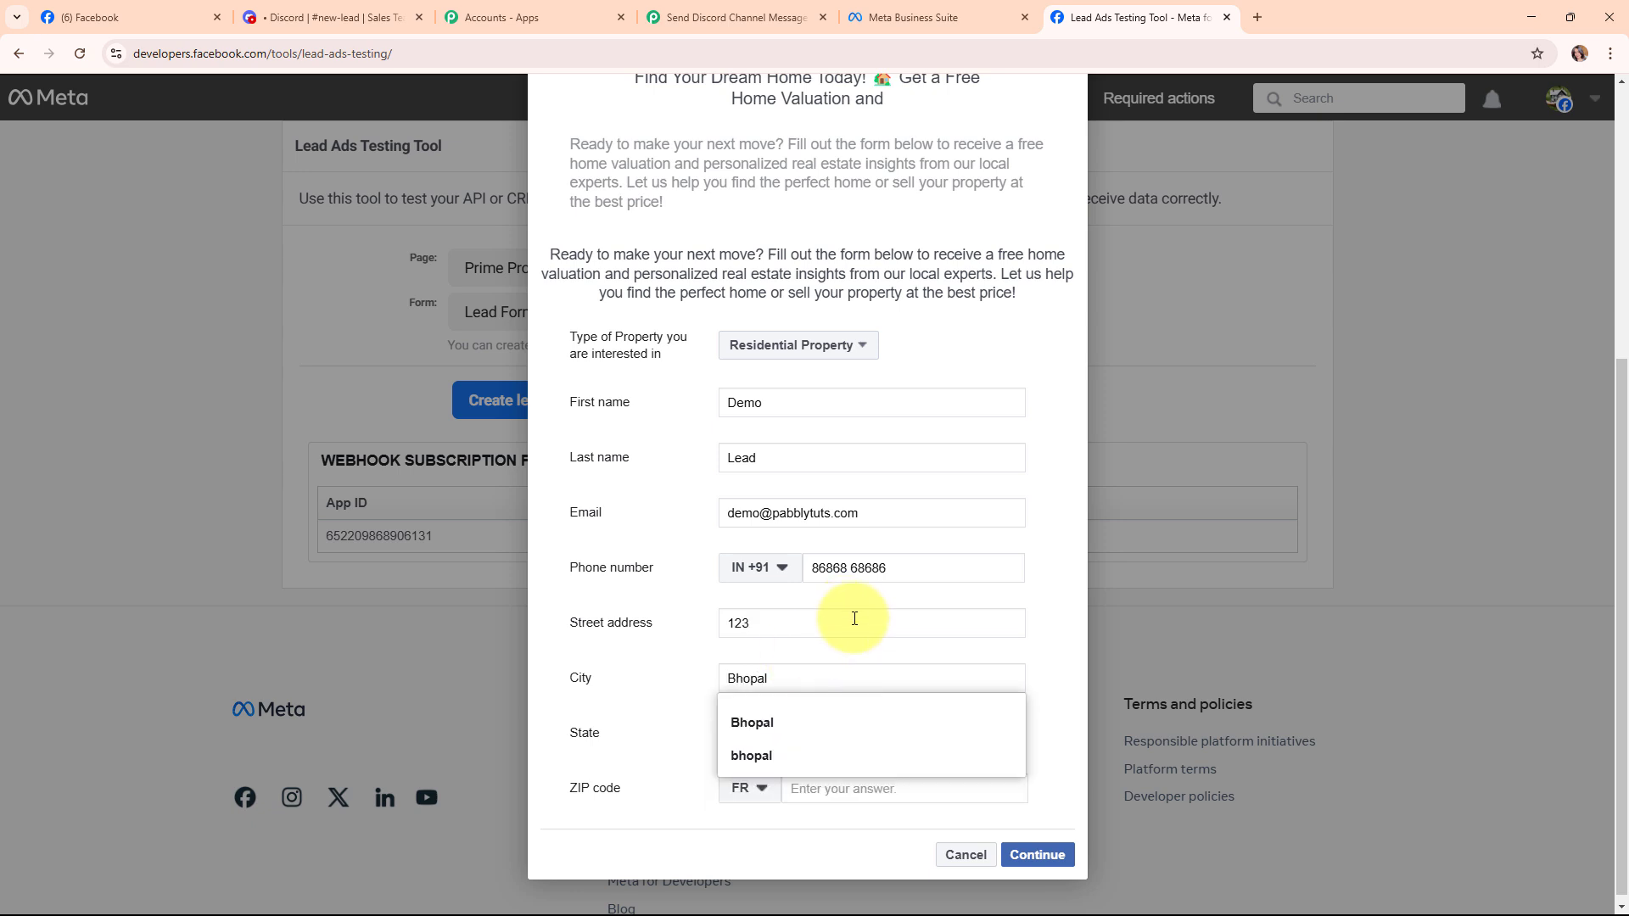
pyautogui.click(757, 742)
pyautogui.write('Madhya Pradesh')
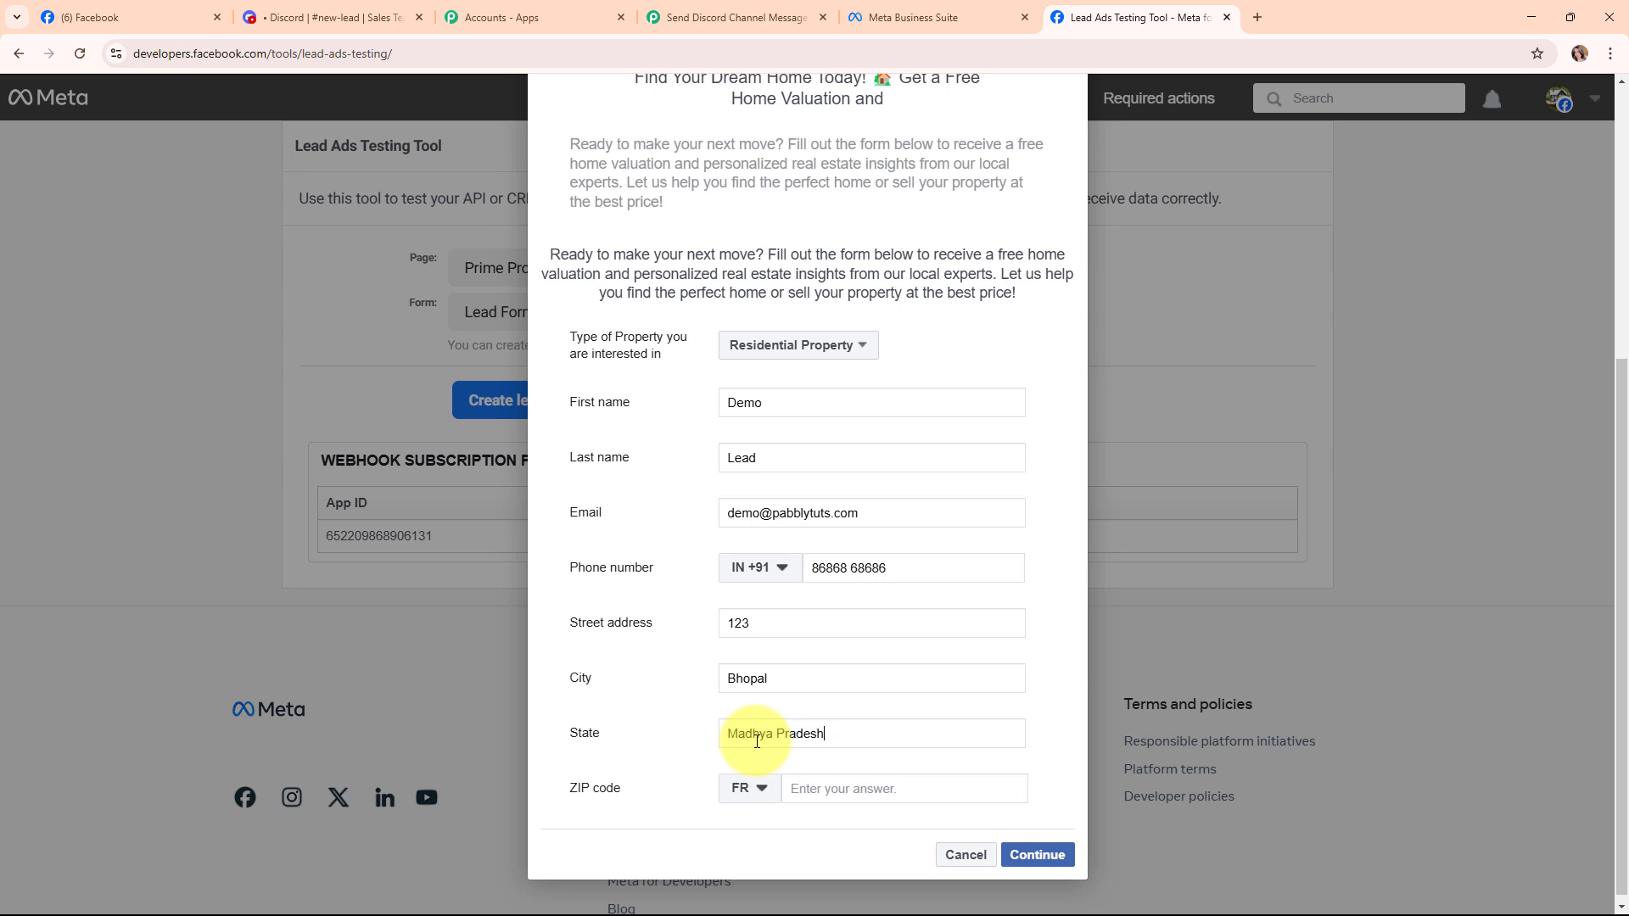
pyautogui.click(740, 789)
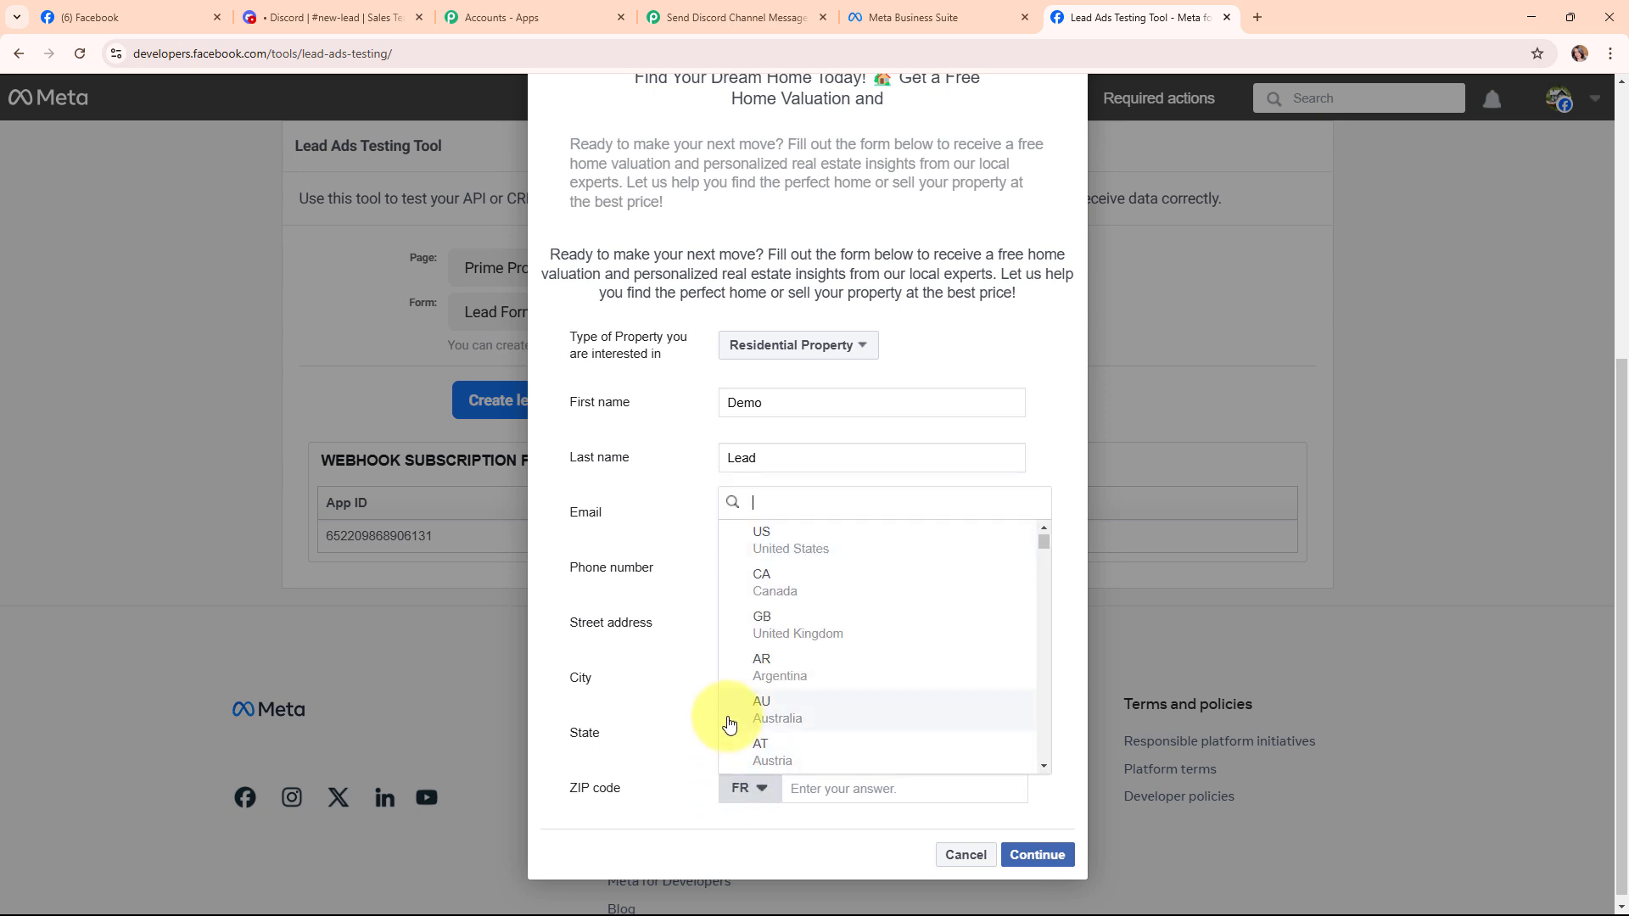
pyautogui.write('in')
pyautogui.click(837, 727)
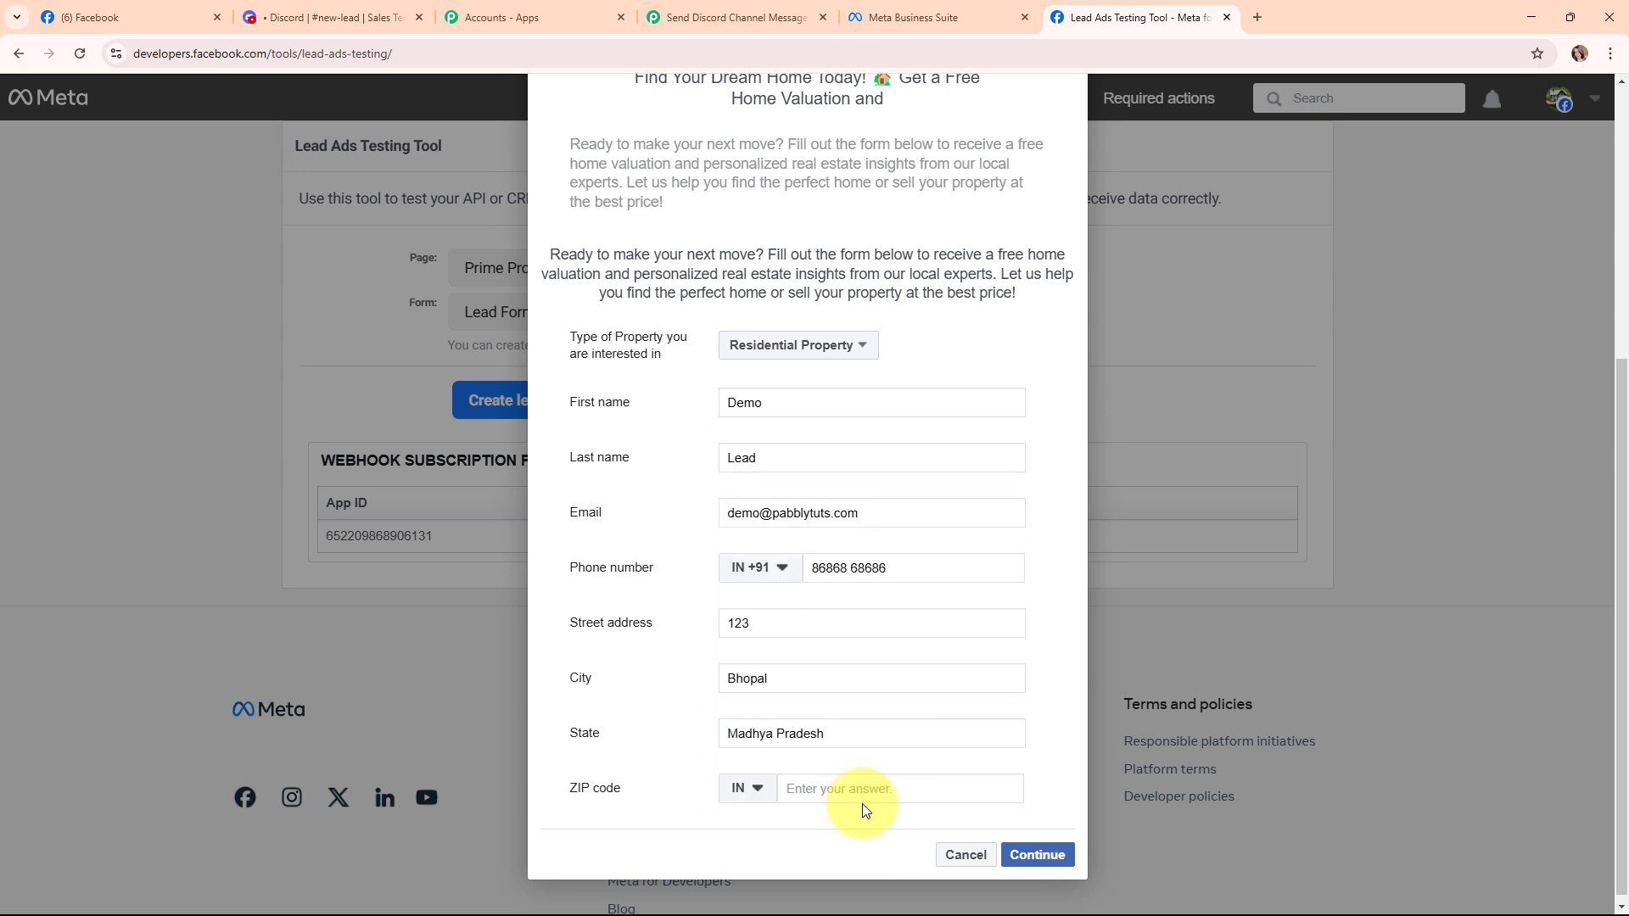
pyautogui.click(866, 791)
pyautogui.write('462003')
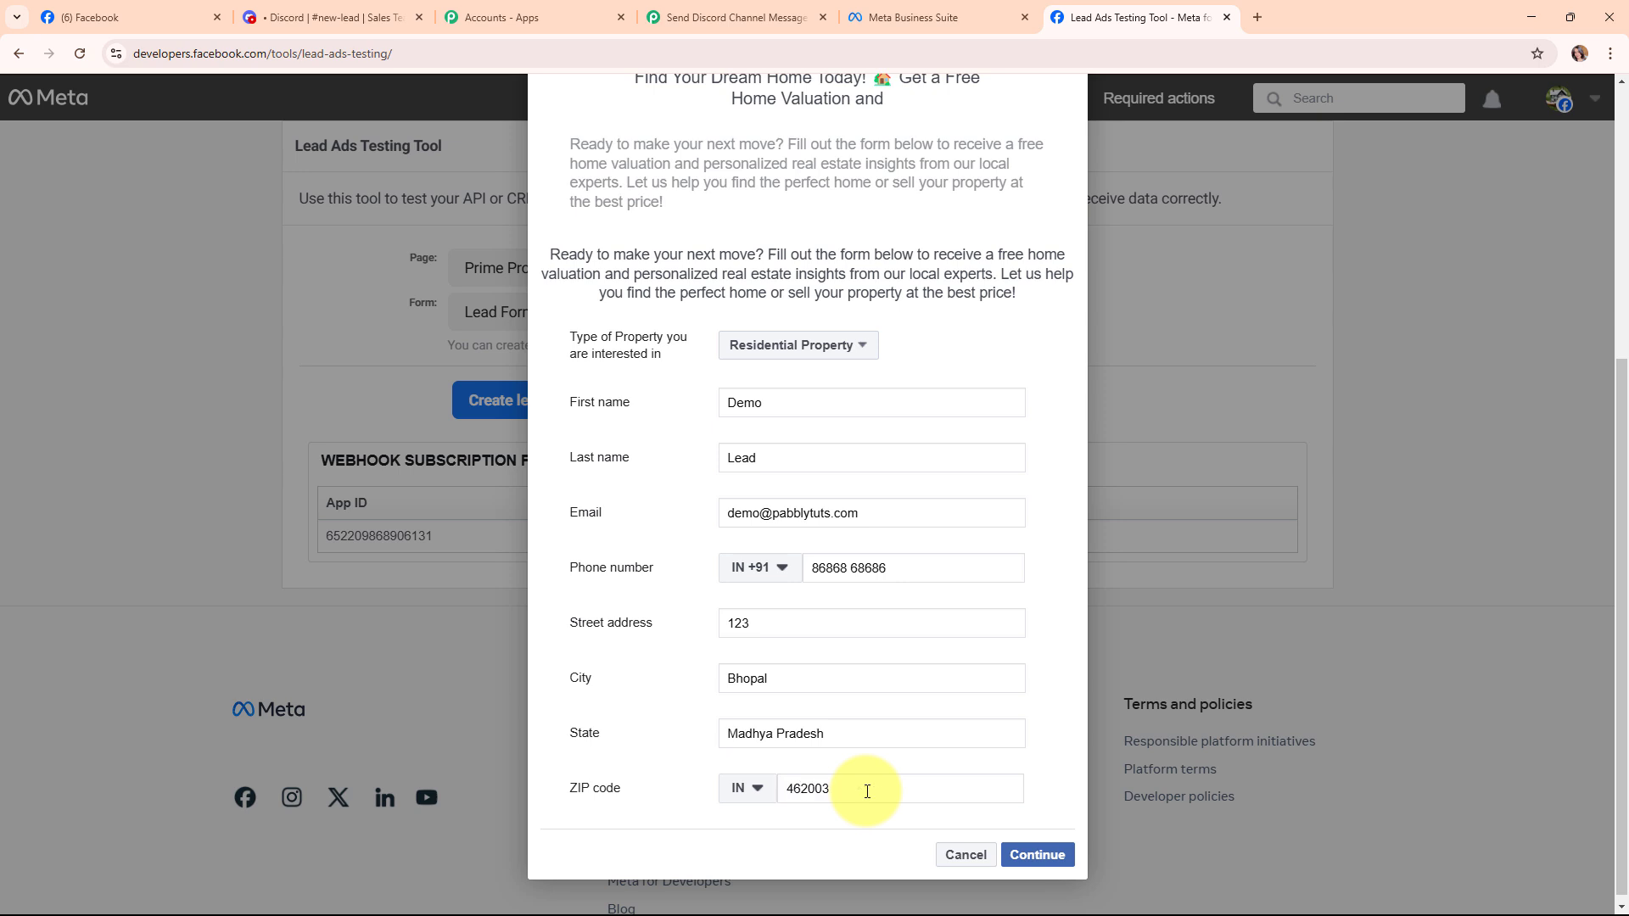
pyautogui.click(1057, 855)
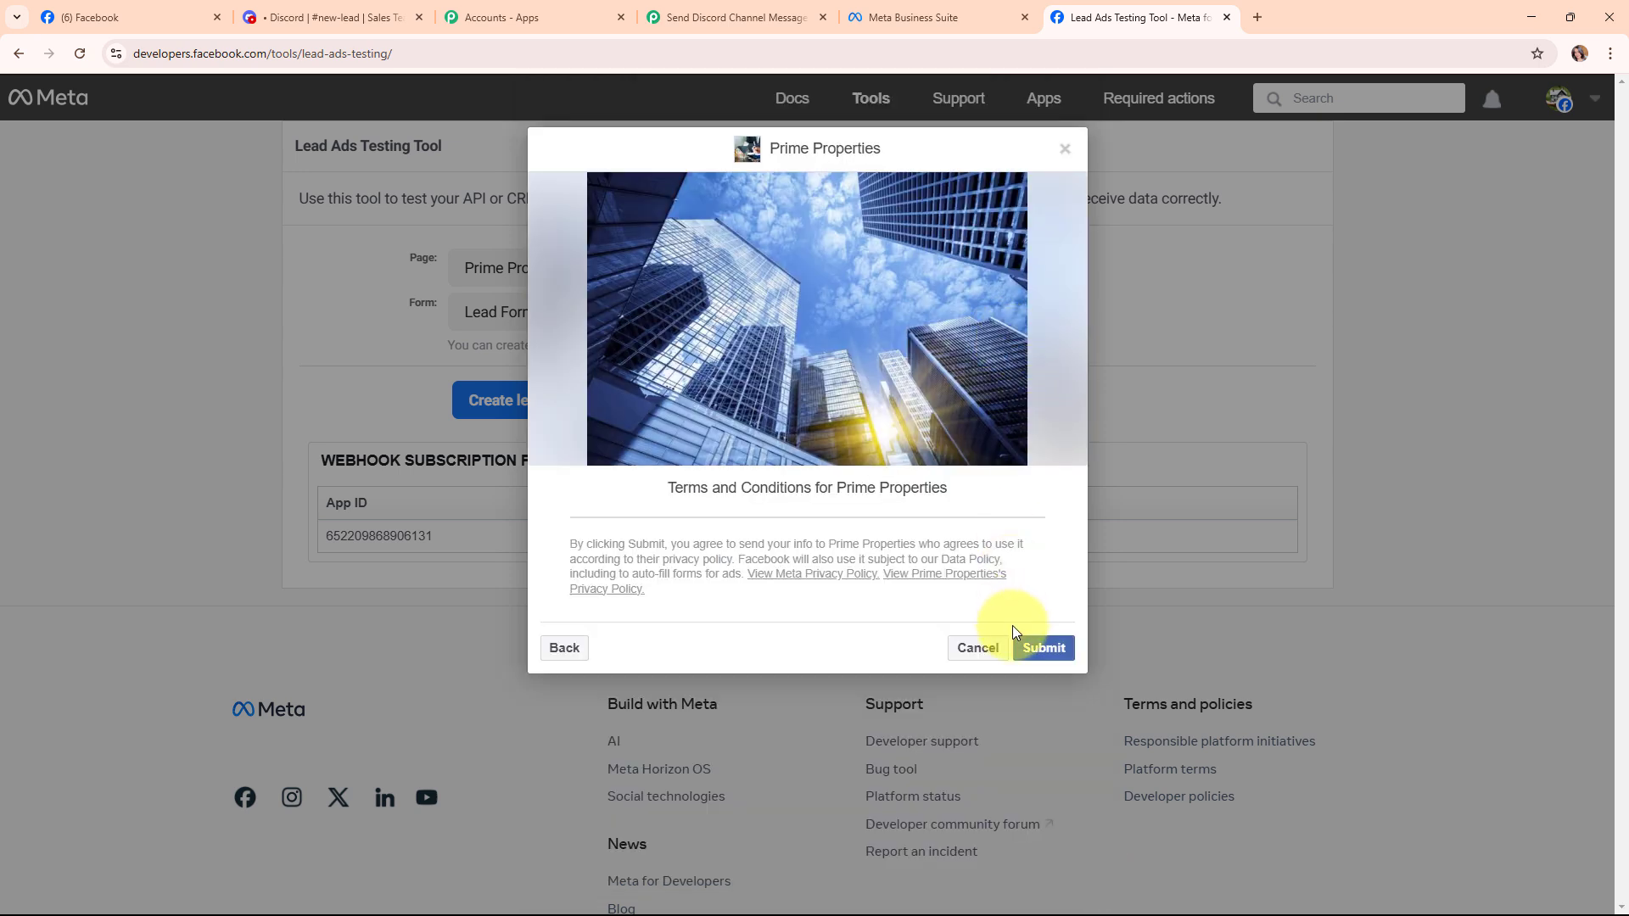
pyautogui.click(1021, 643)
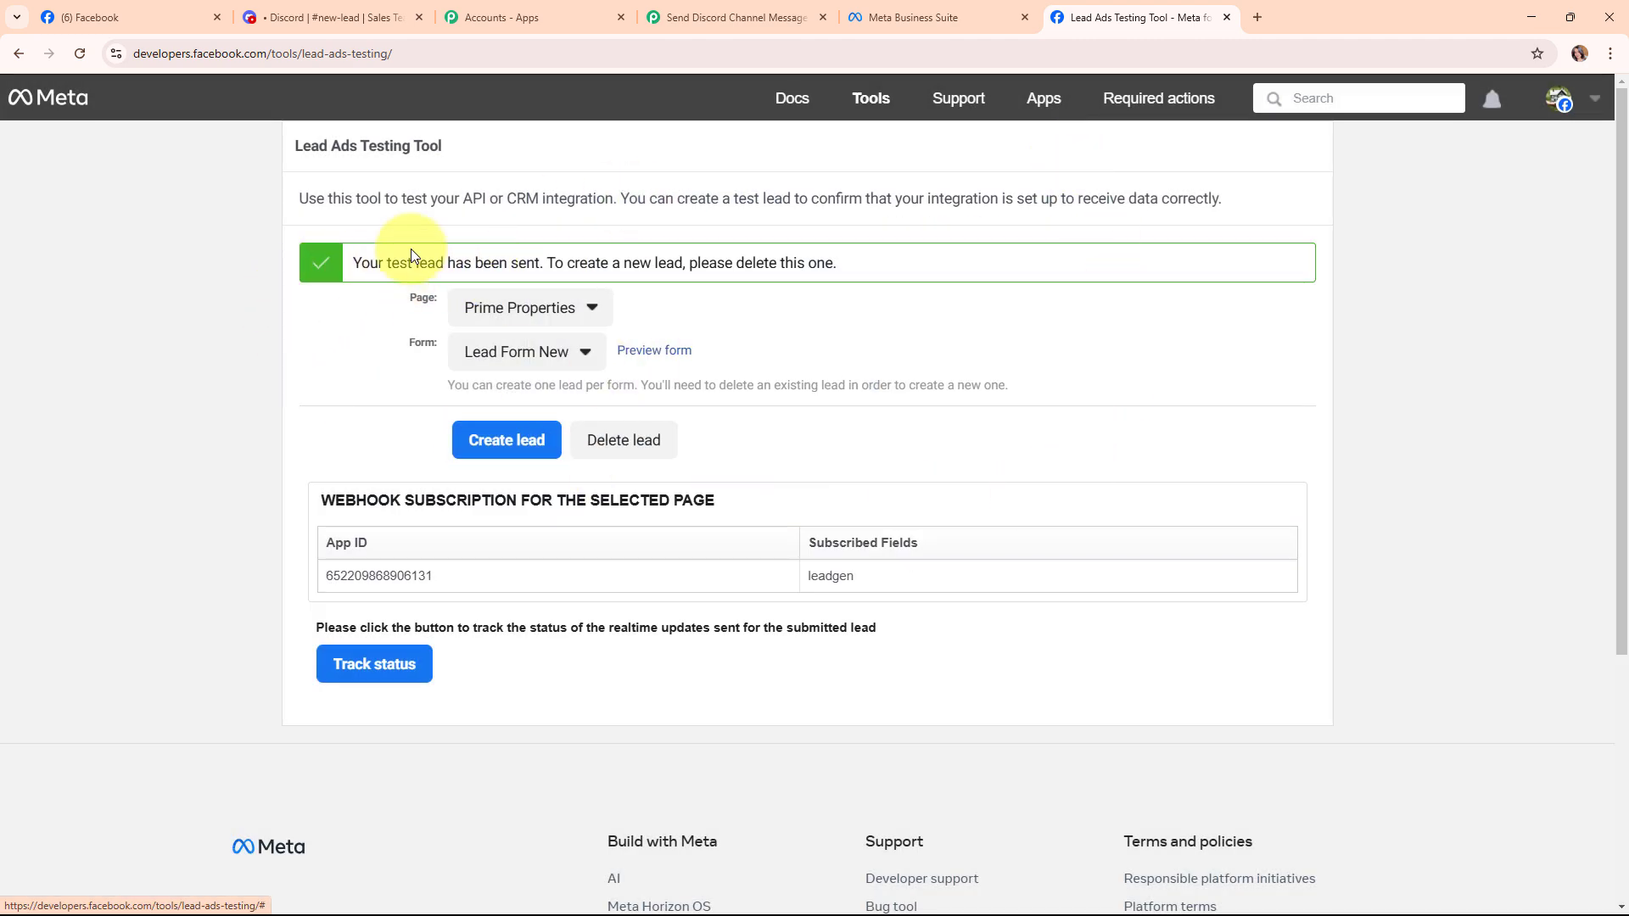
pyautogui.click(679, 8)
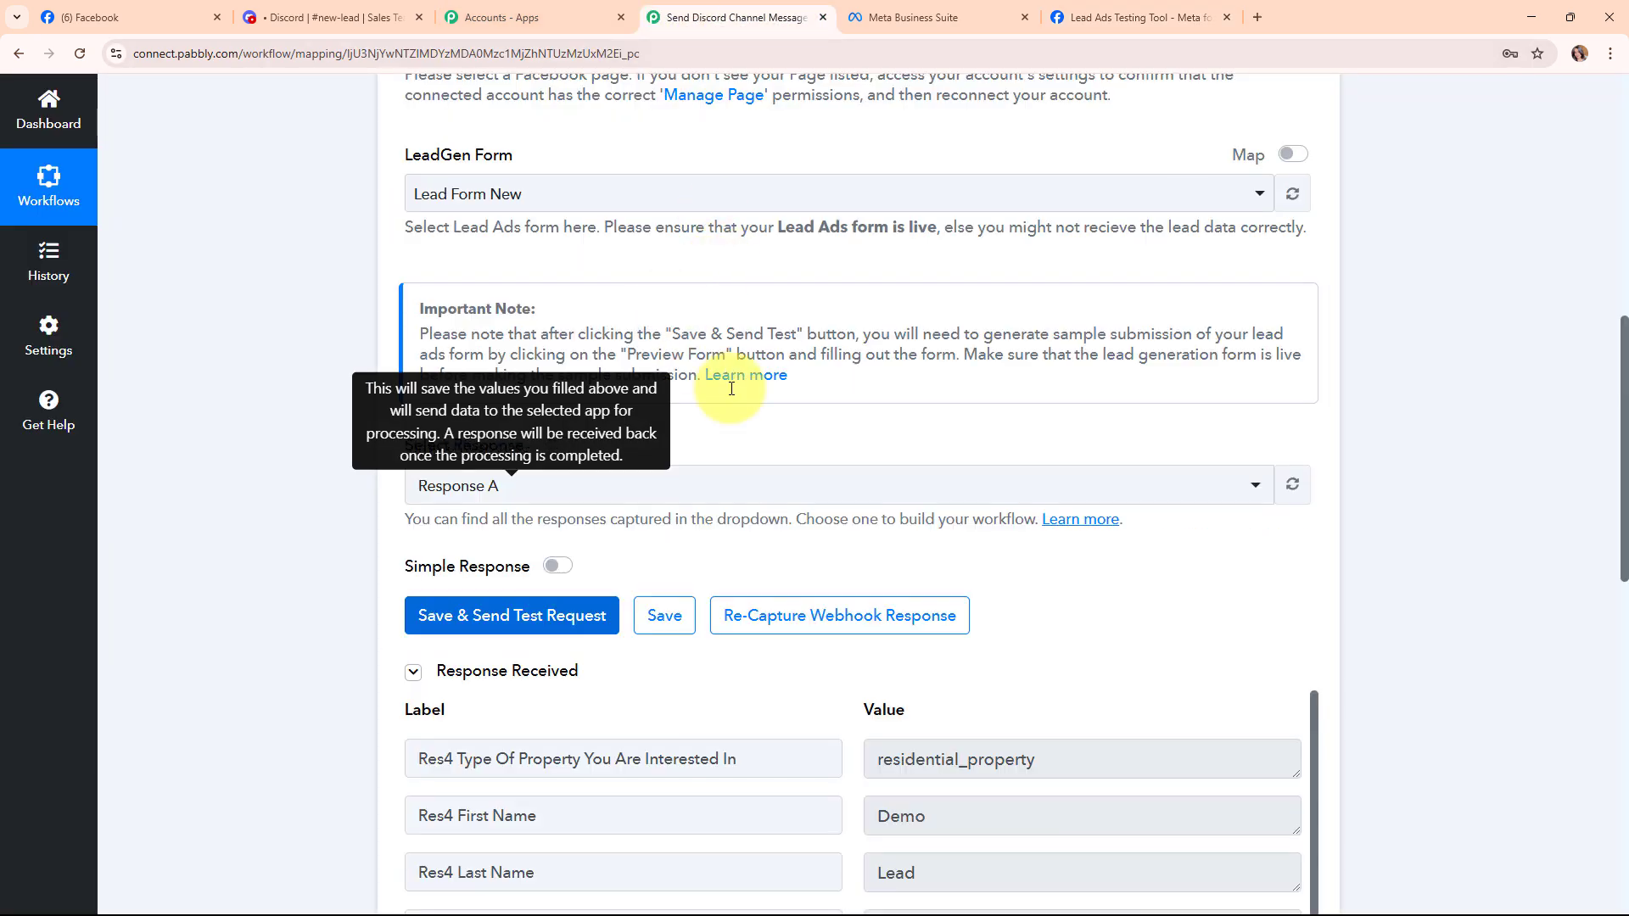
# Collapse the Facebook Lead Ads: New Lead Instant trigger step to reveal the action step.
pyautogui.scroll(-4, 1417, 526)
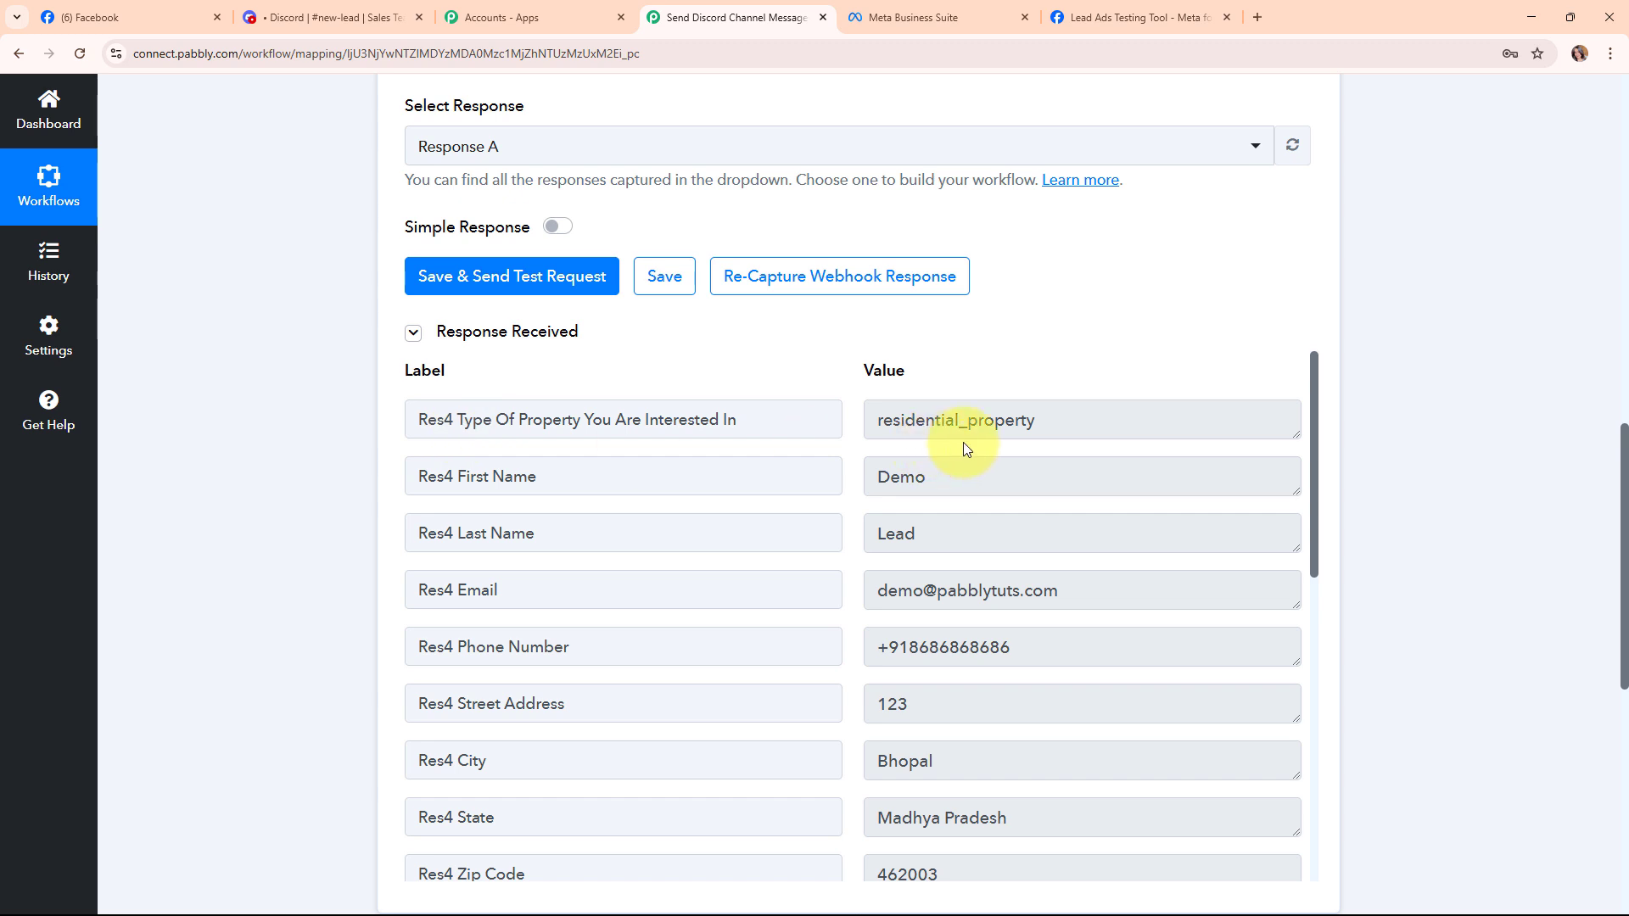
pyautogui.scroll(-1, 977, 534)
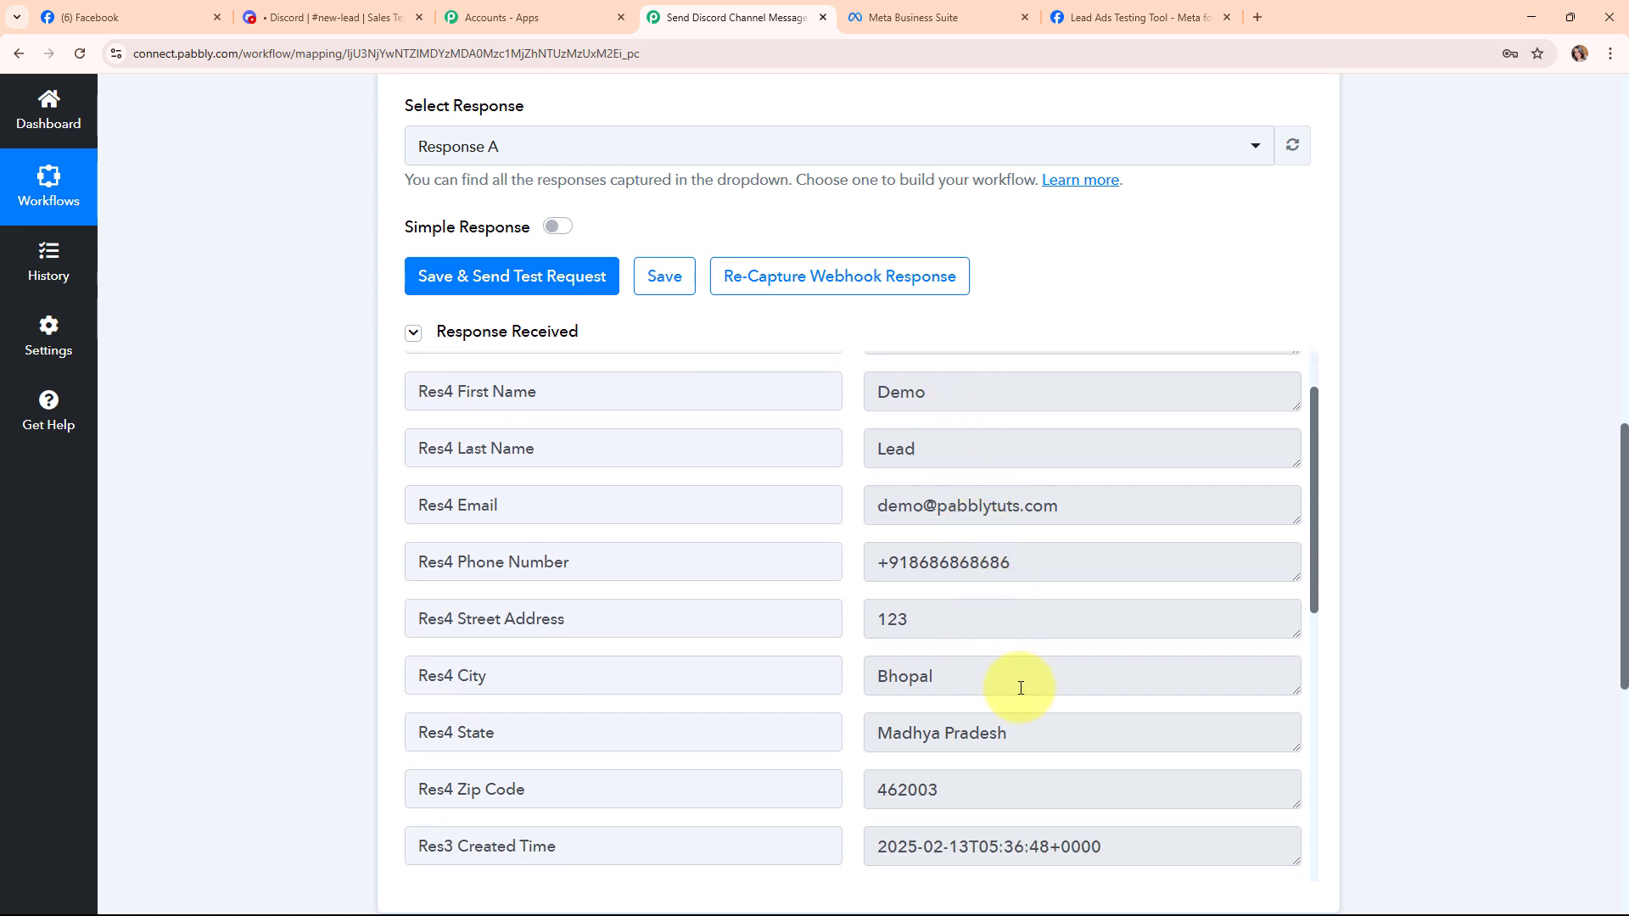
pyautogui.scroll(-7, 1106, 758)
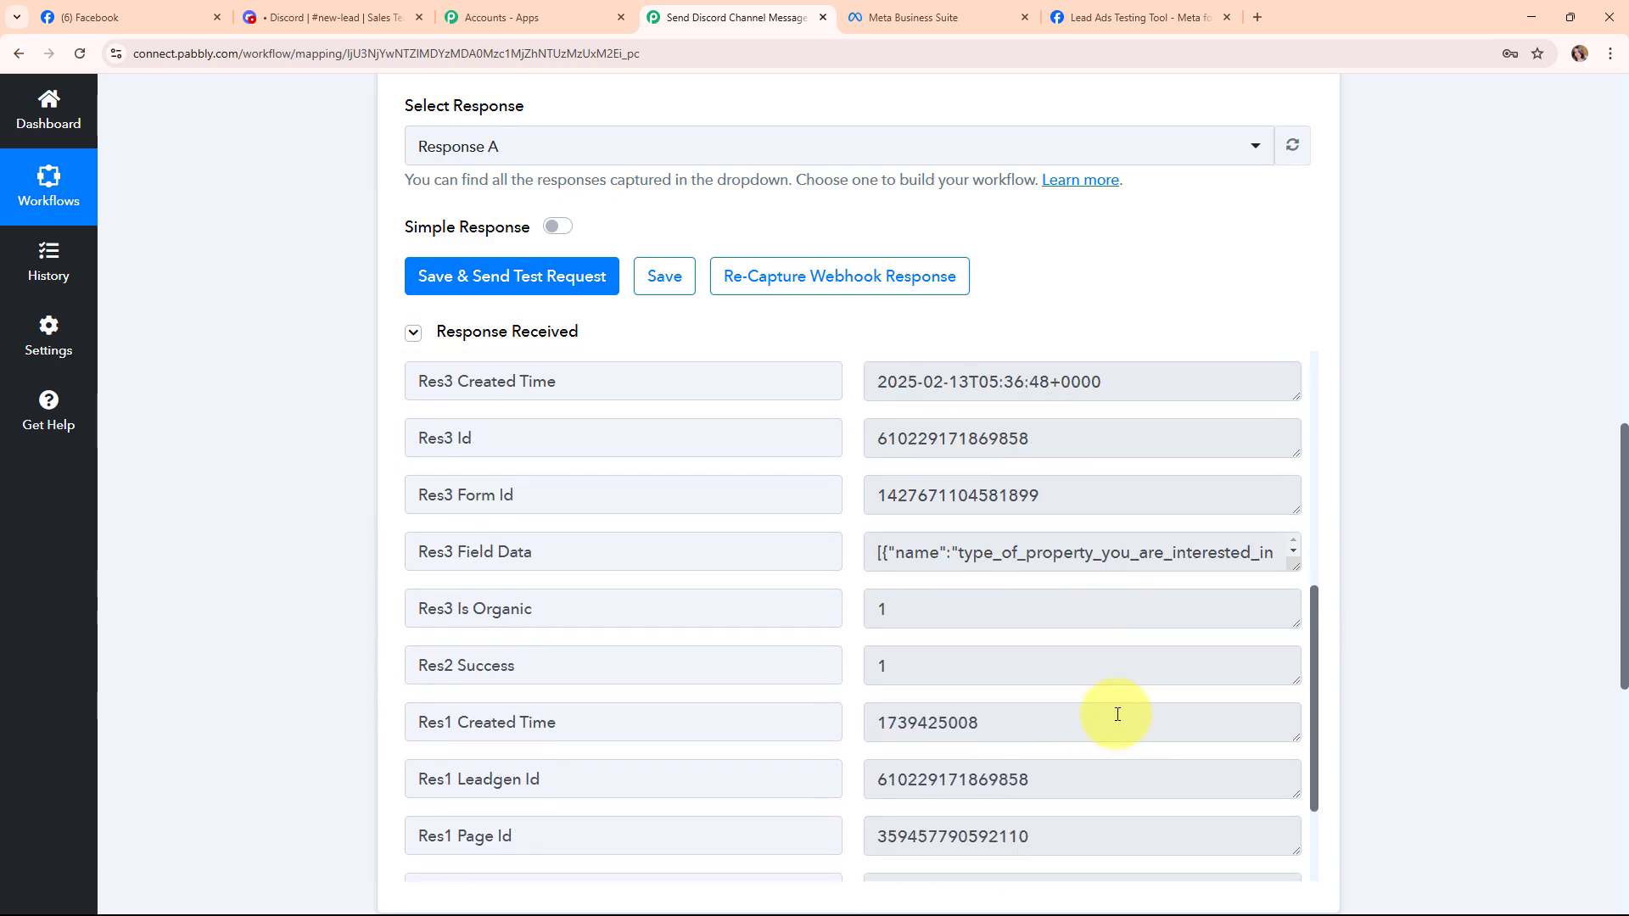
pyautogui.scroll(15, 1373, 277)
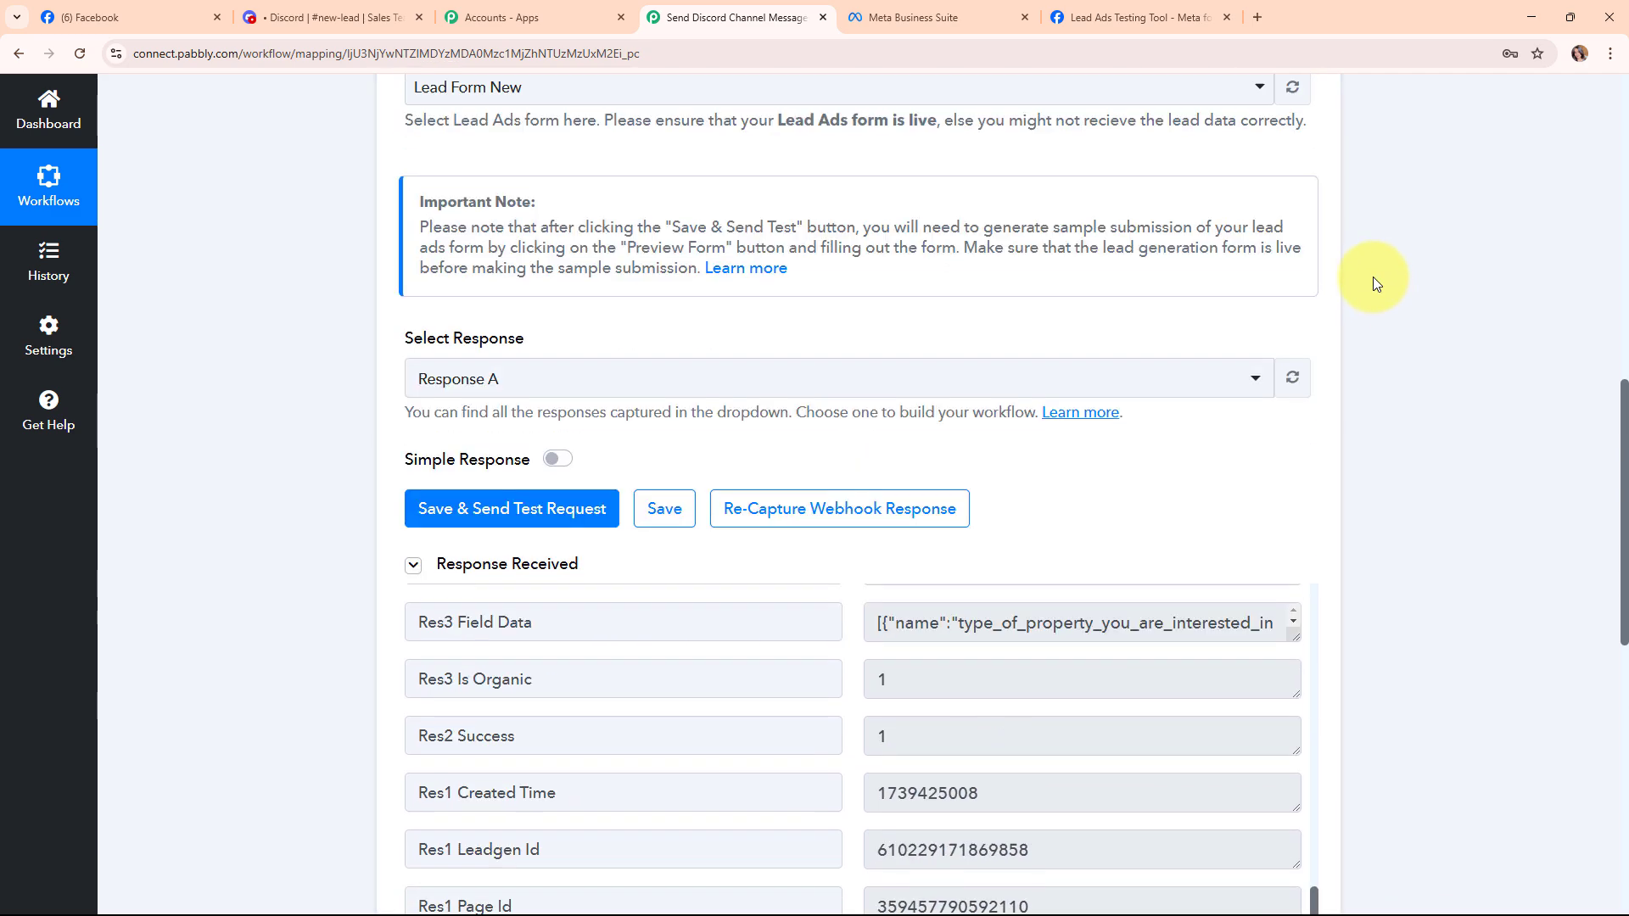
pyautogui.click(1310, 424)
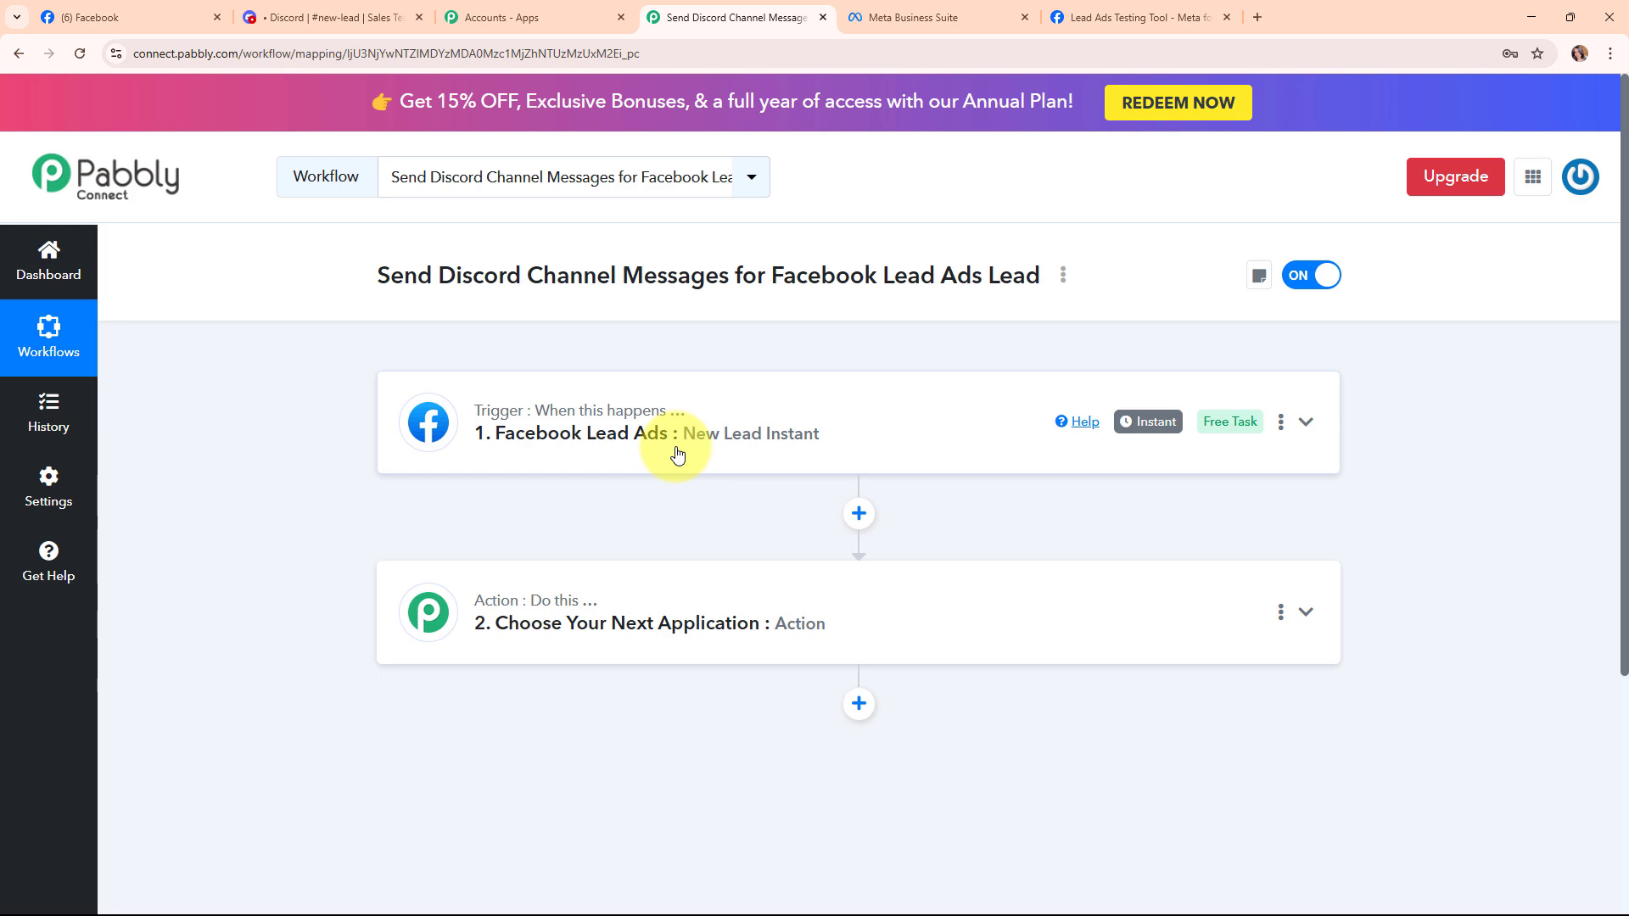
# Set the action step to Discord with the Send Channel Message (Markdown) event.
pyautogui.click(1074, 615)
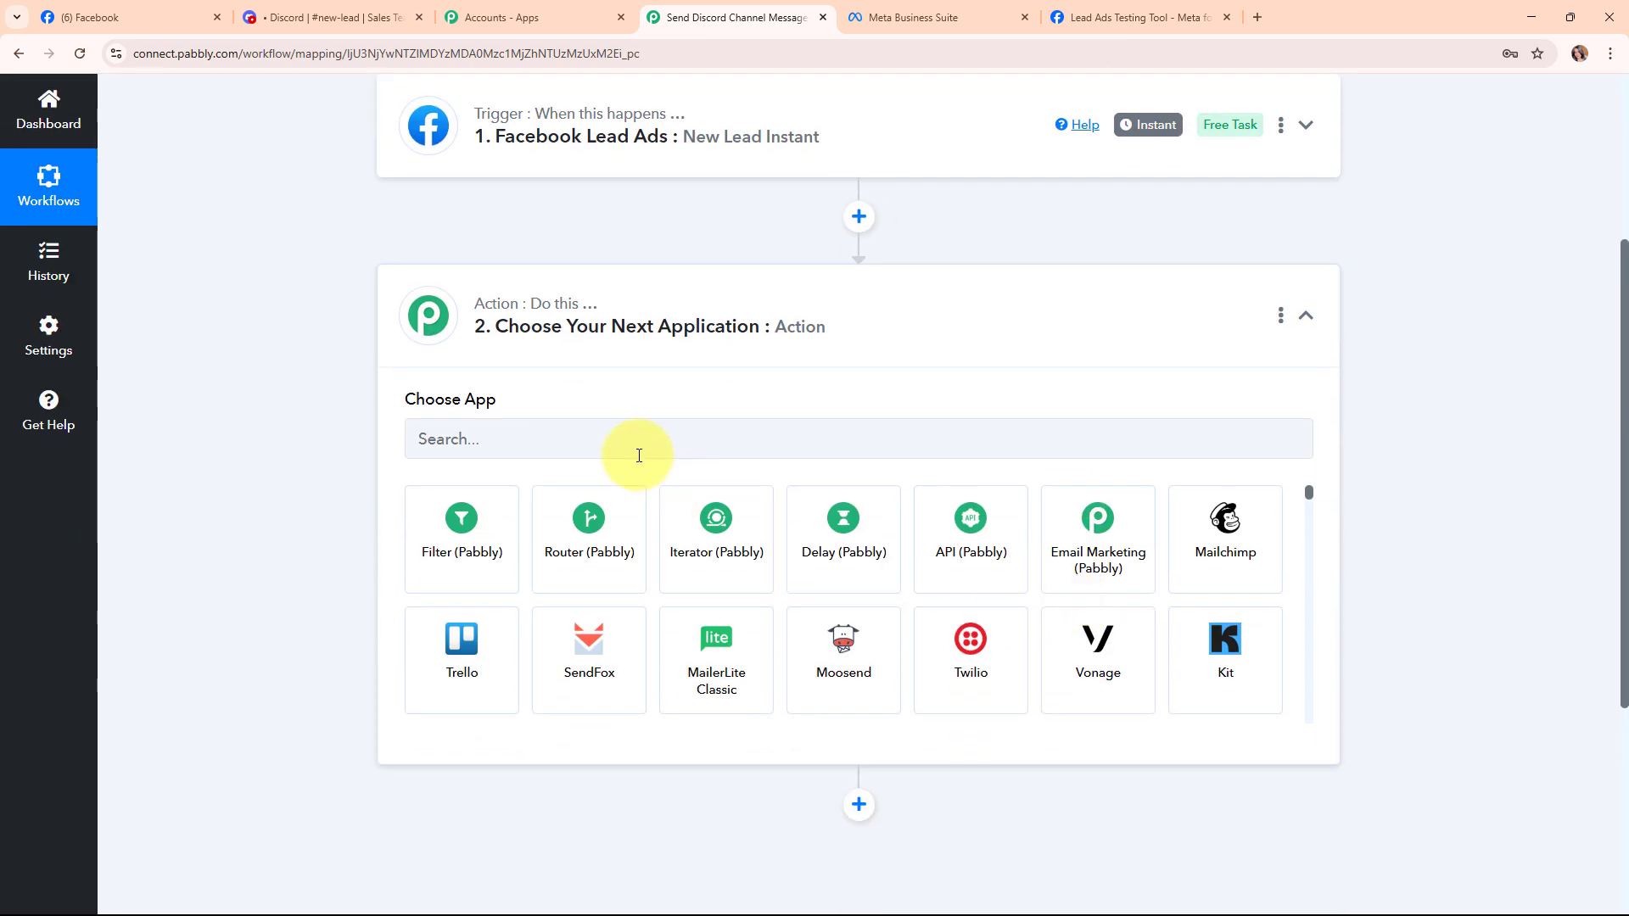
pyautogui.click(635, 440)
pyautogui.write('disc')
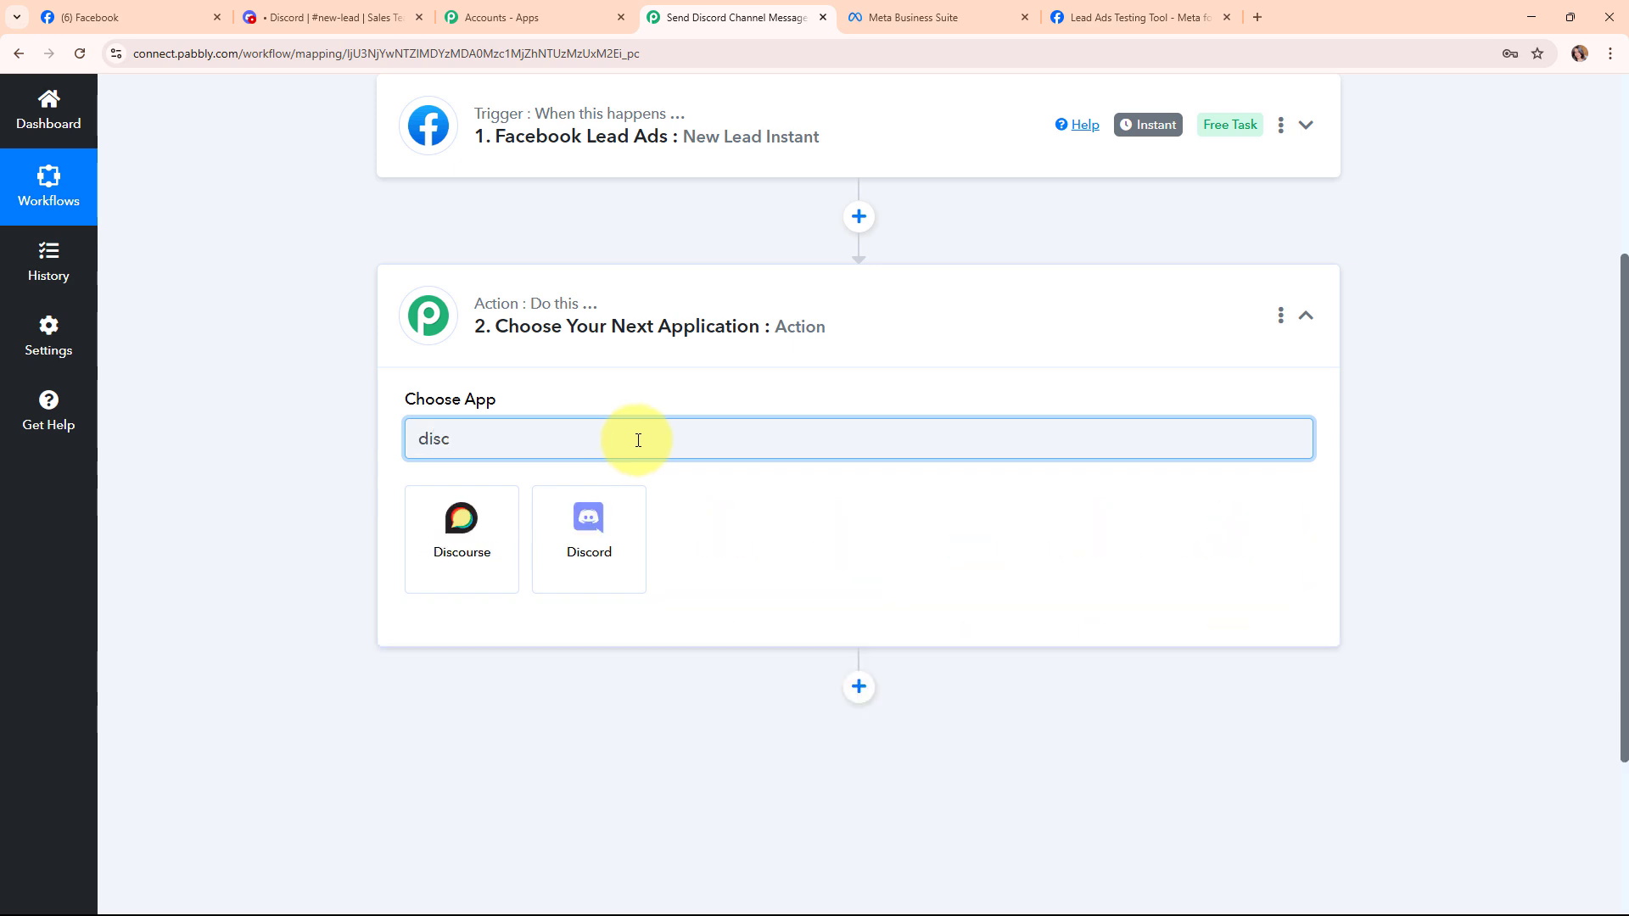
pyautogui.click(636, 557)
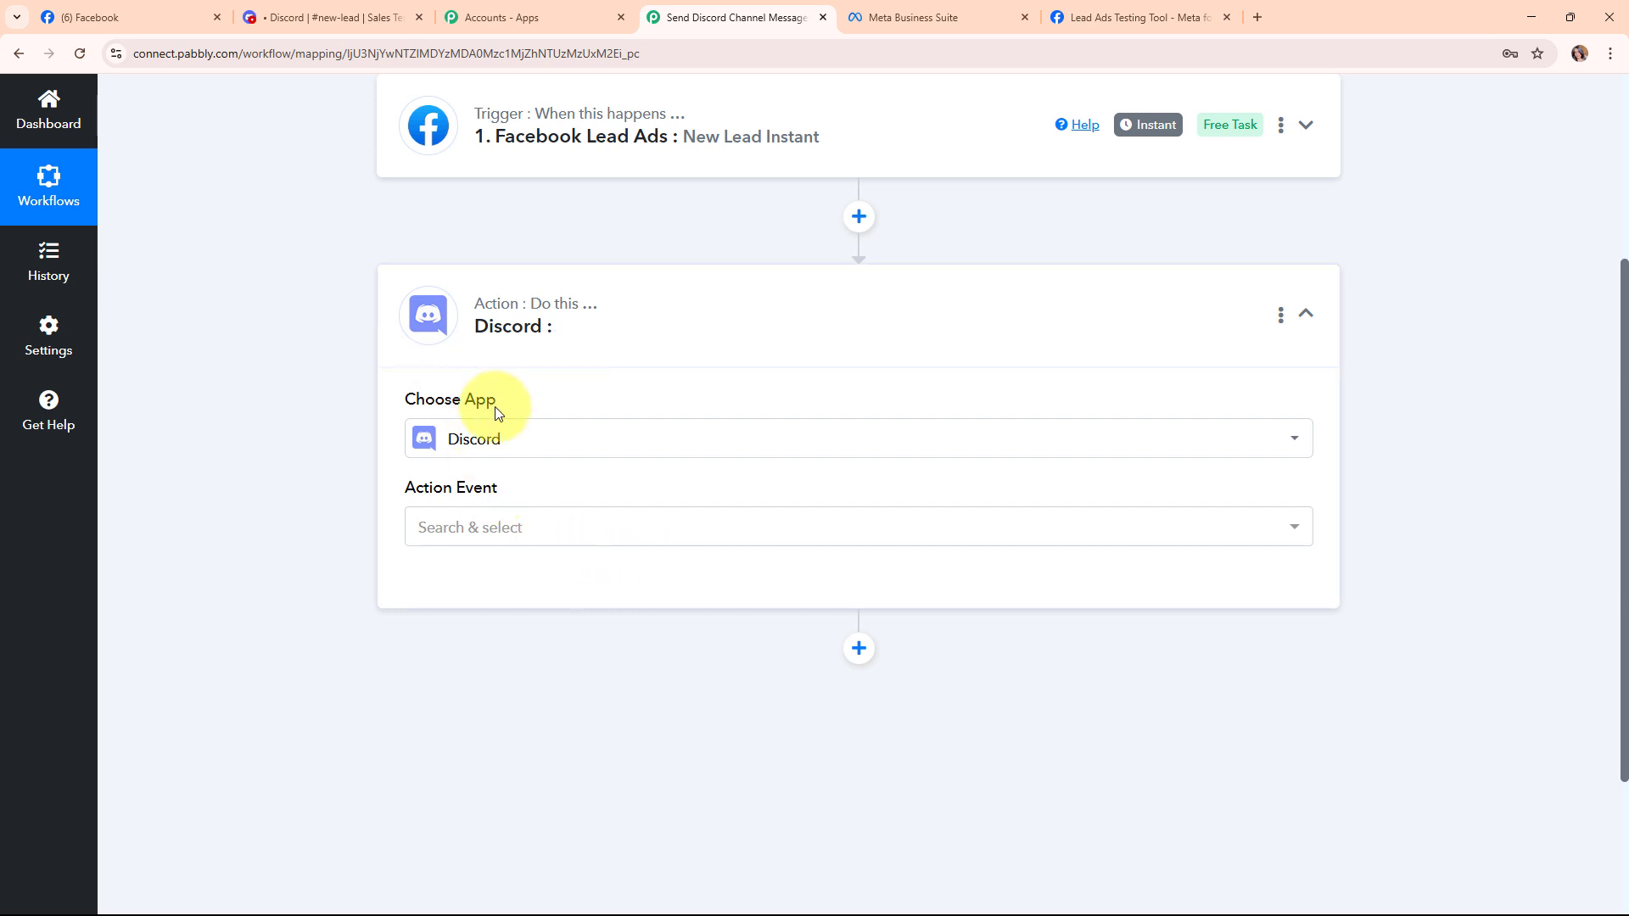
pyautogui.click(647, 537)
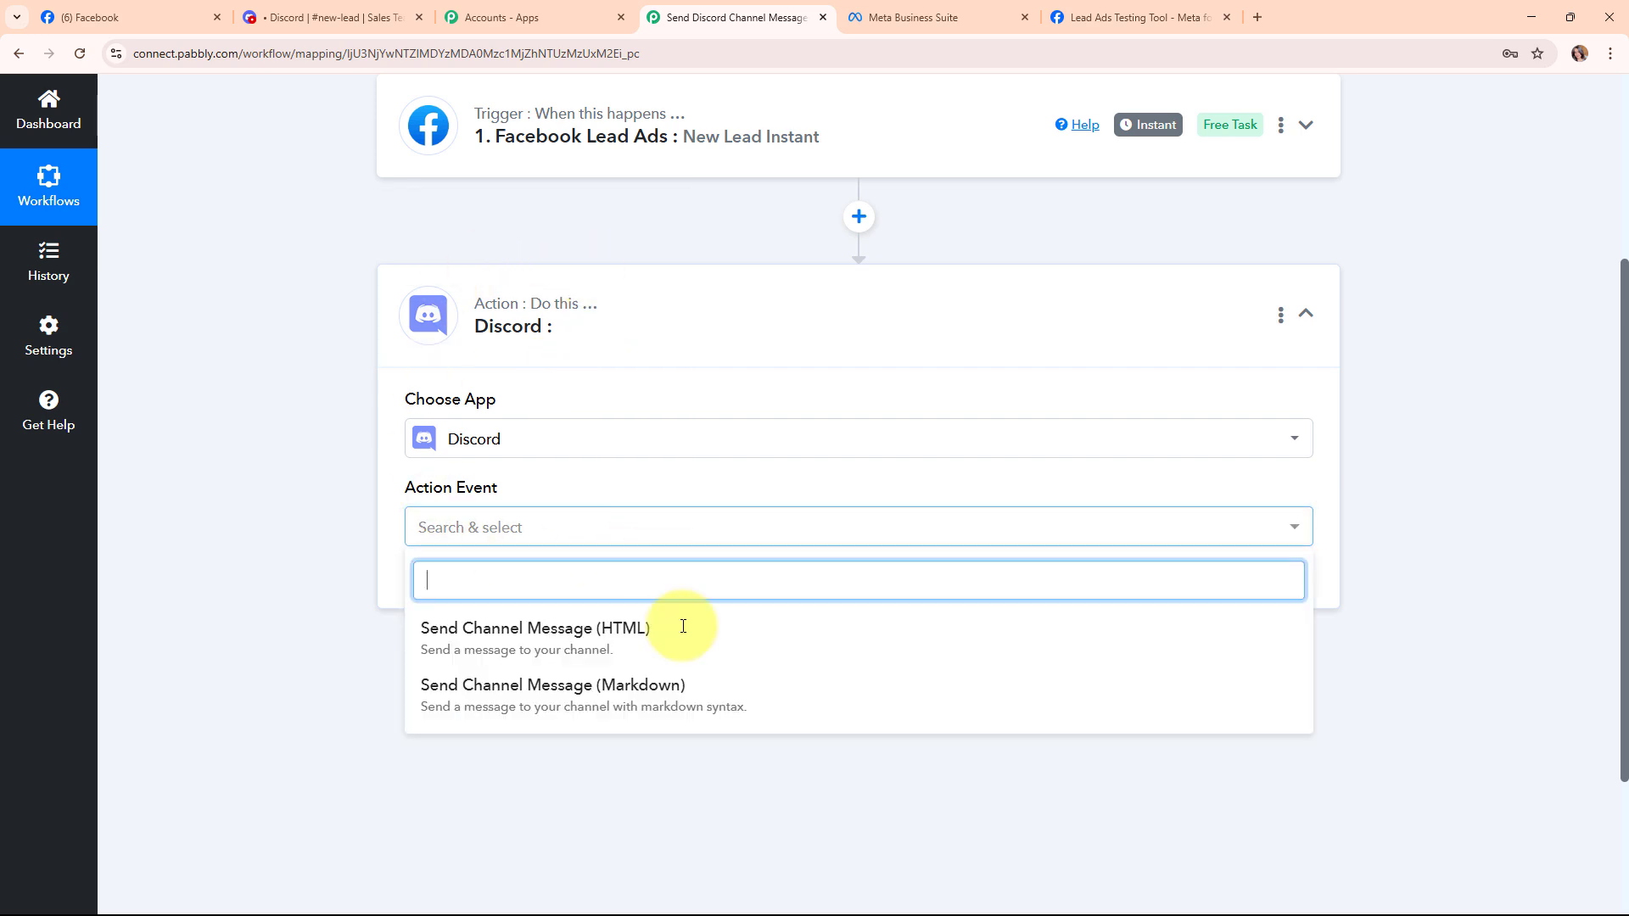
pyautogui.click(697, 716)
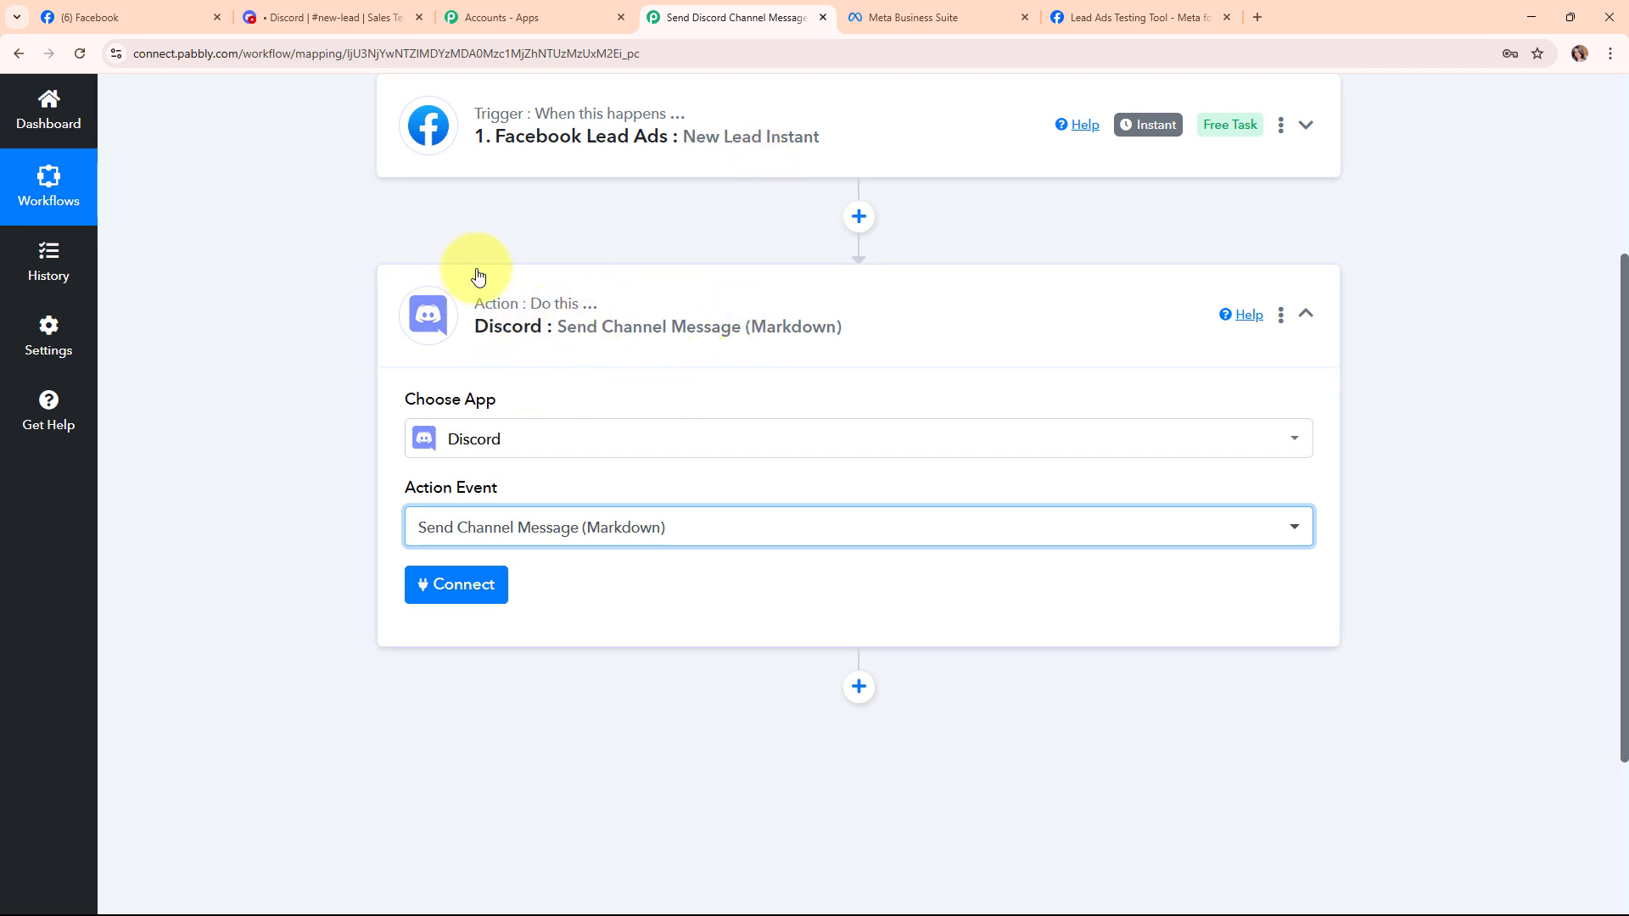
# Connect the Discord action to reveal the Webhook URL and Message fields.
pyautogui.click(478, 594)
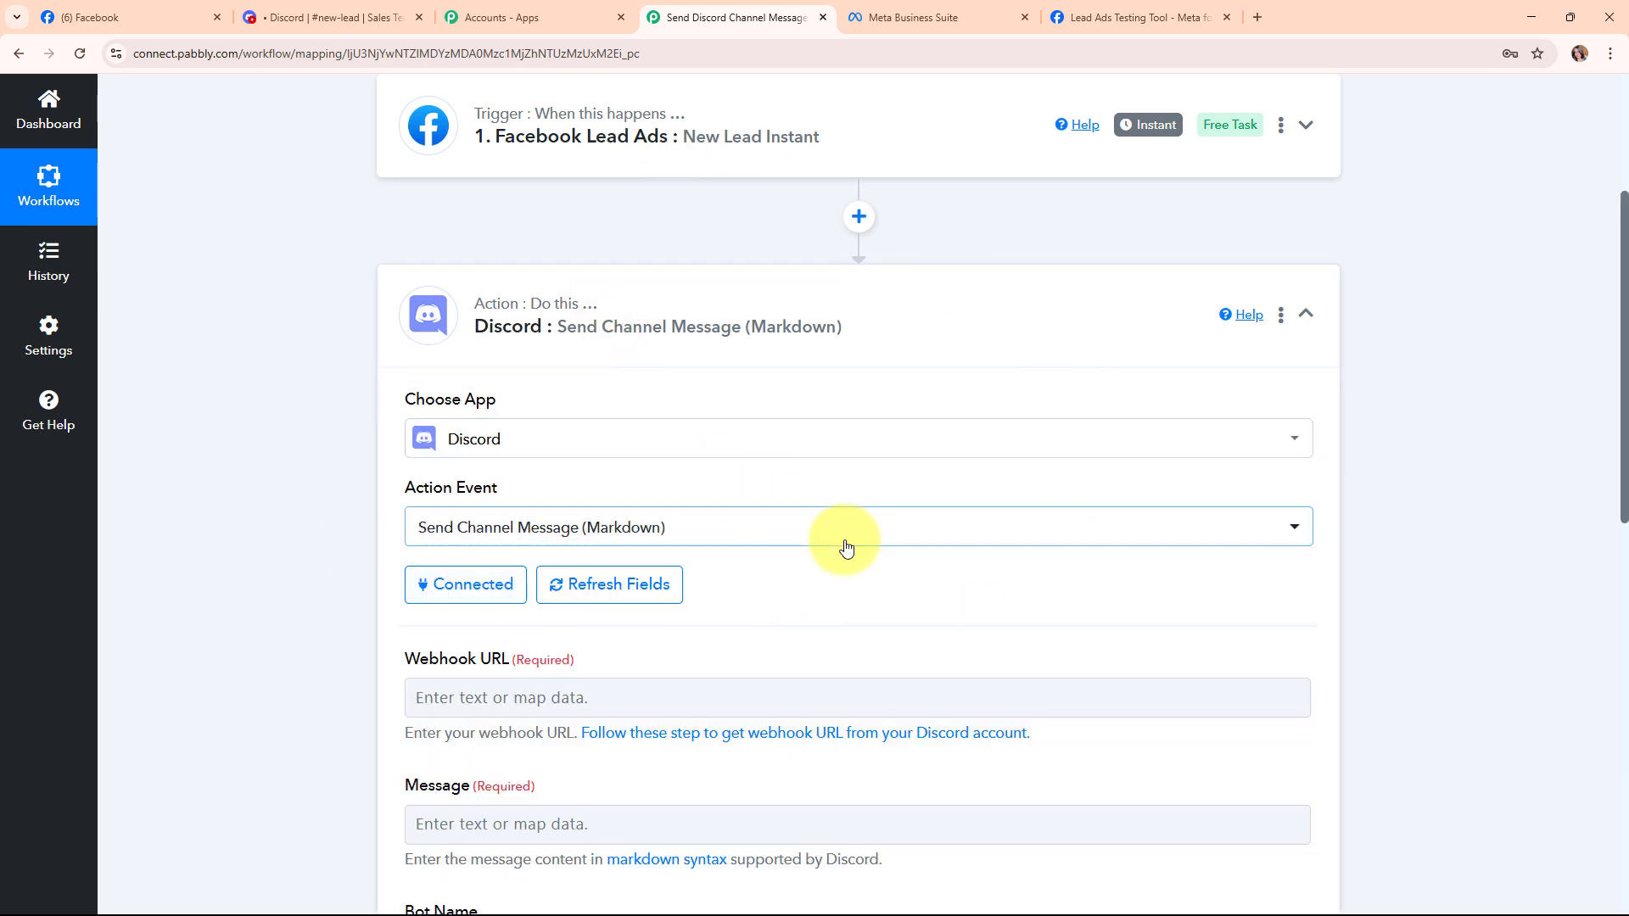
pyautogui.scroll(-2, 844, 543)
pyautogui.scroll(-2, 846, 547)
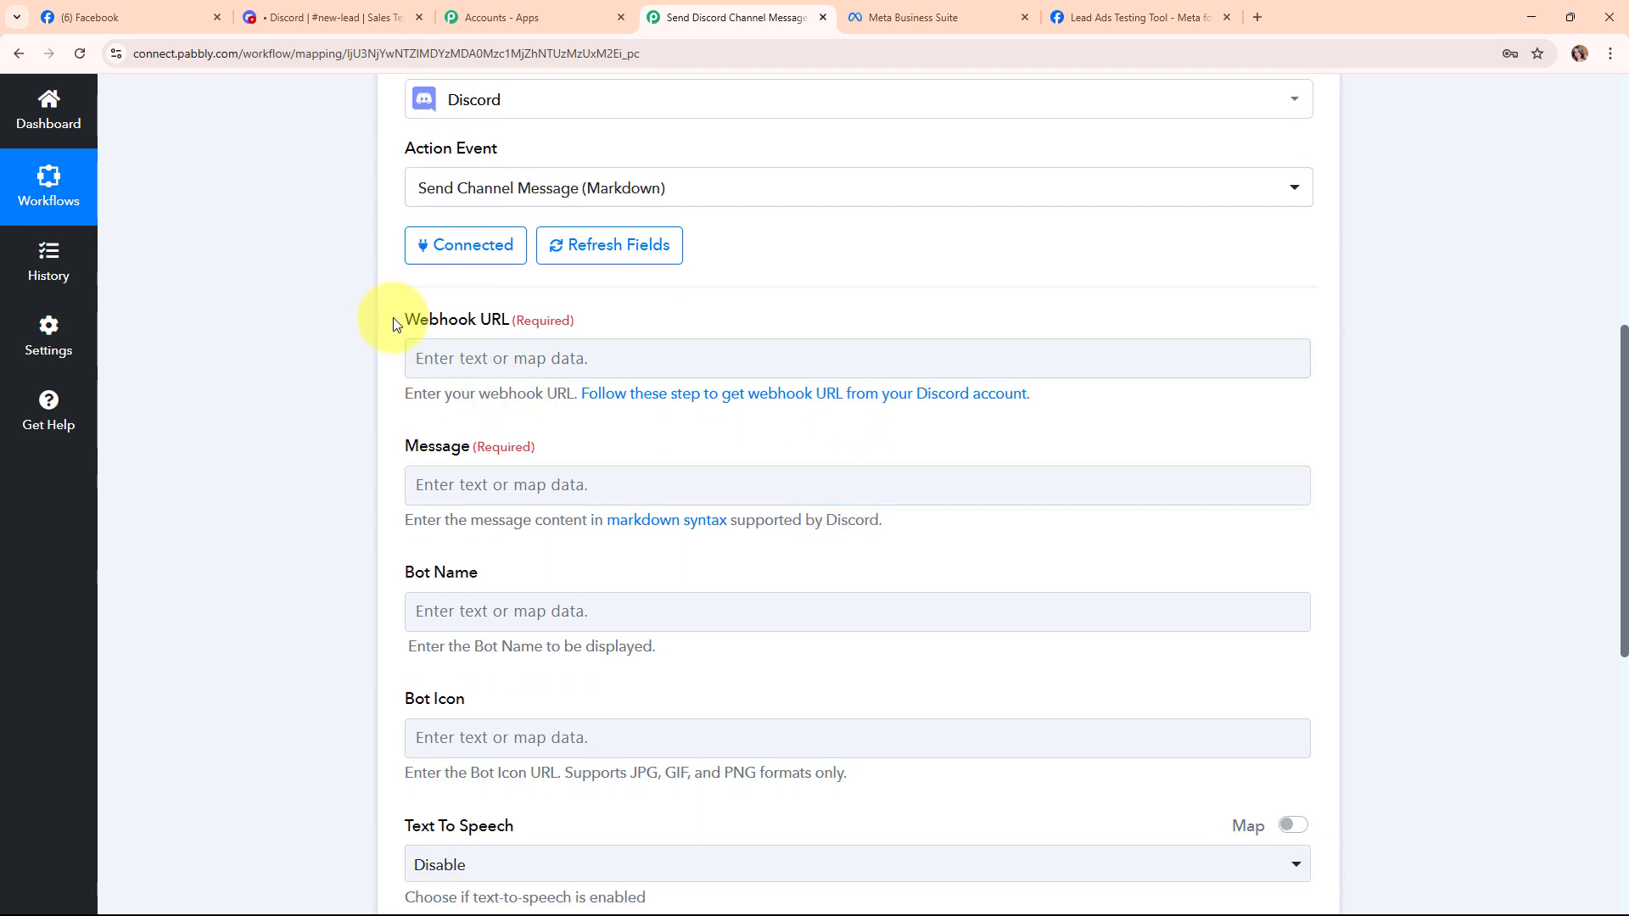
pyautogui.moveTo(398, 326); pyautogui.dragTo(436, 345)
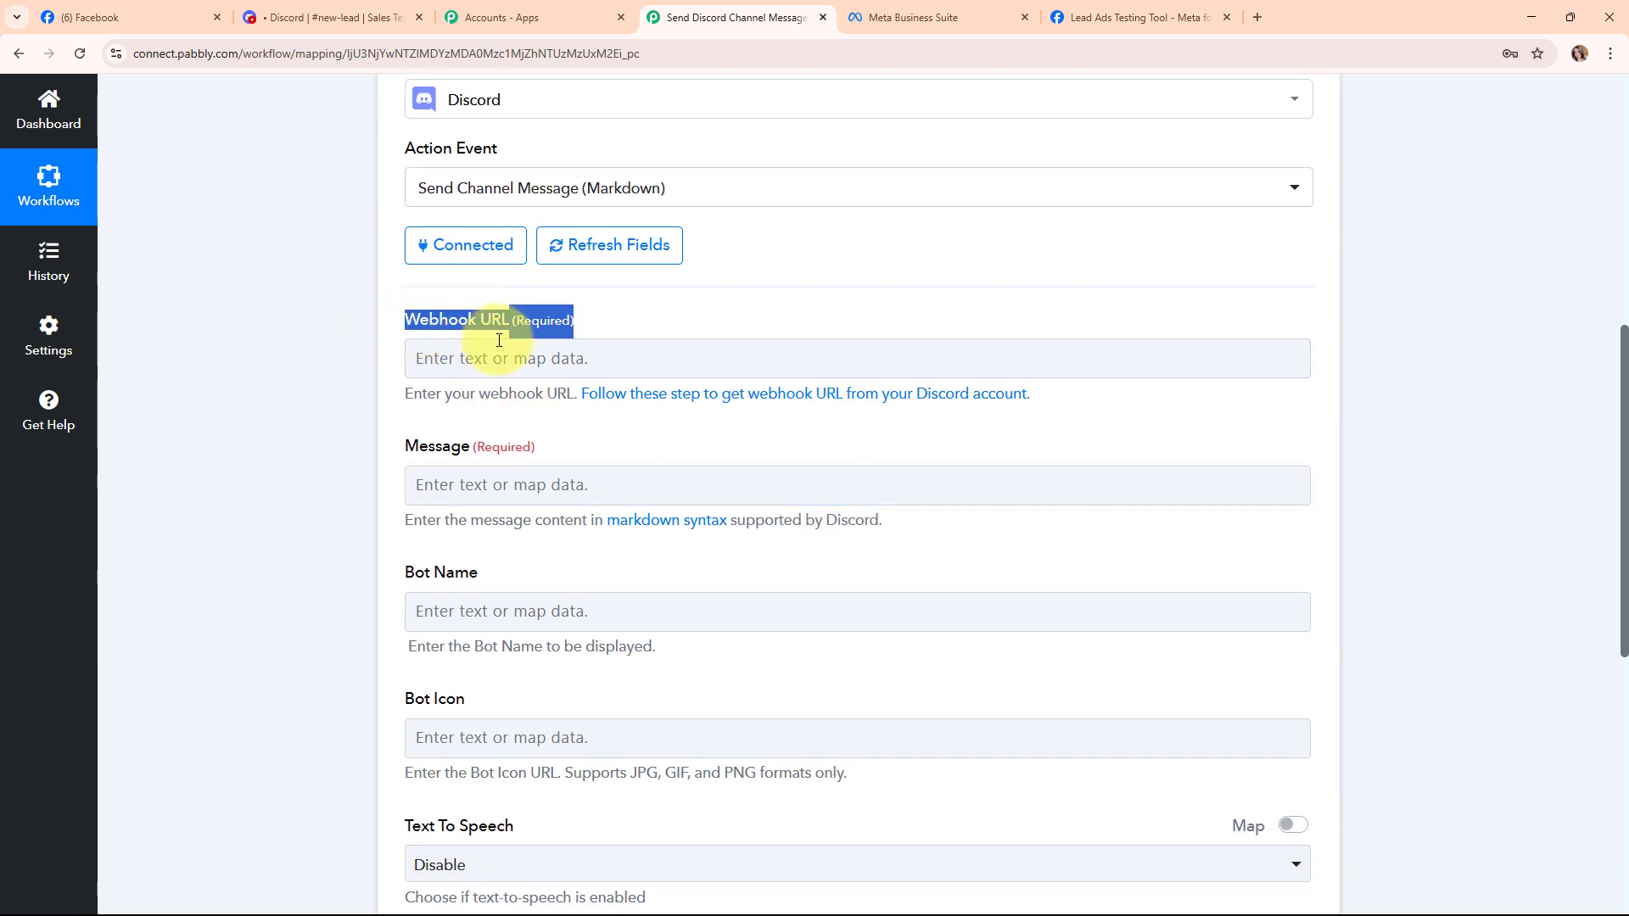
pyautogui.click(475, 427)
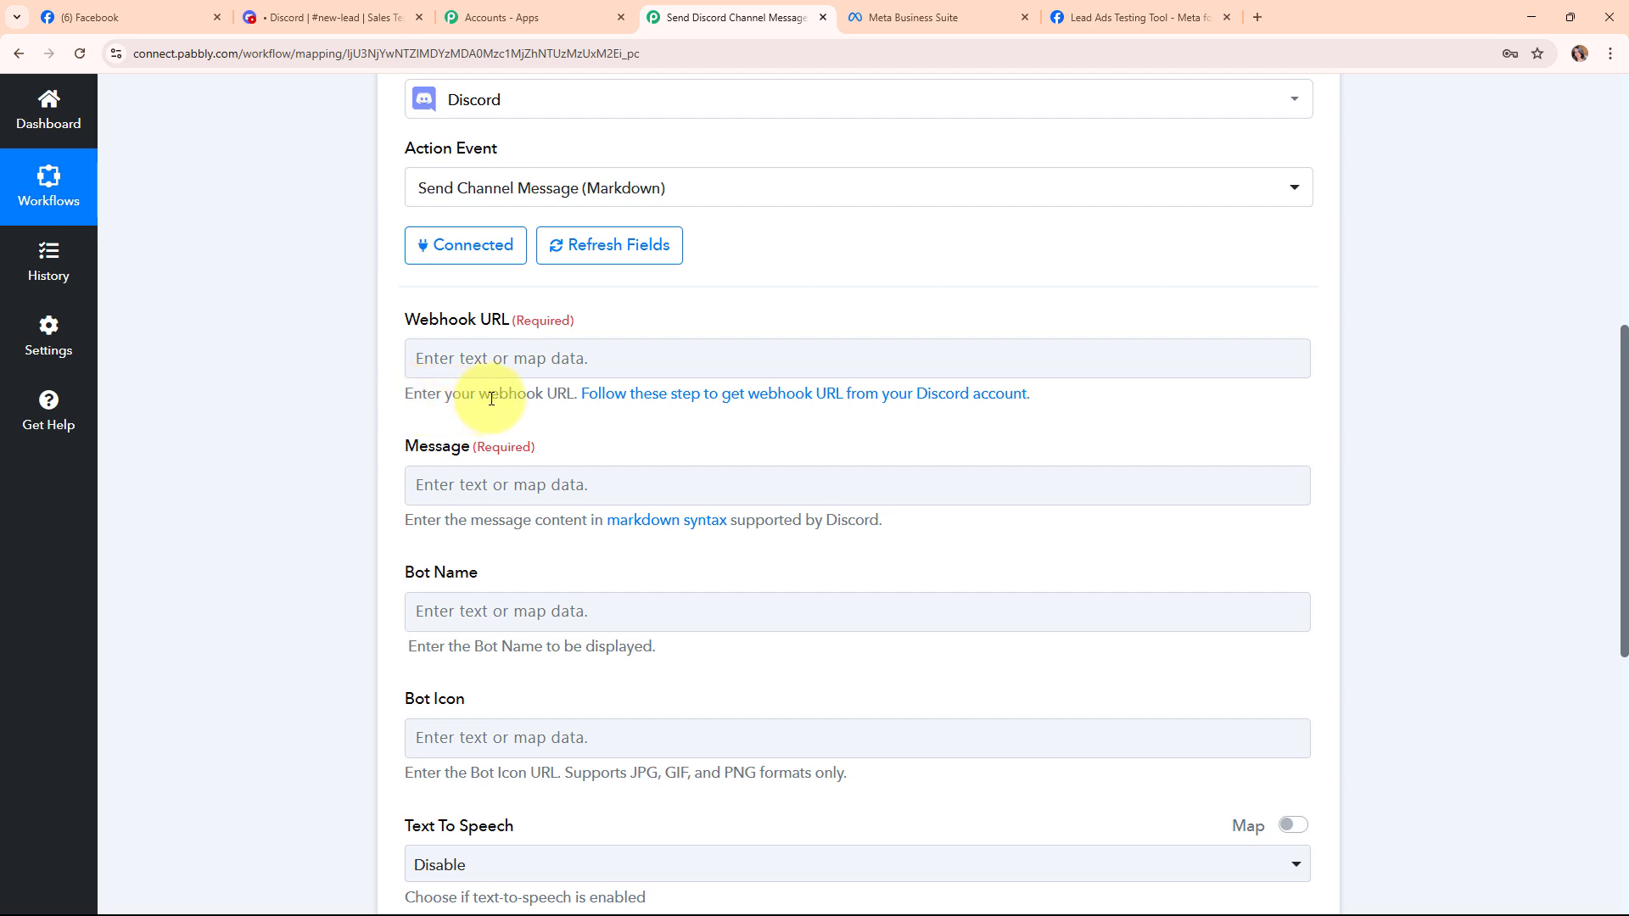
pyautogui.click(867, 401)
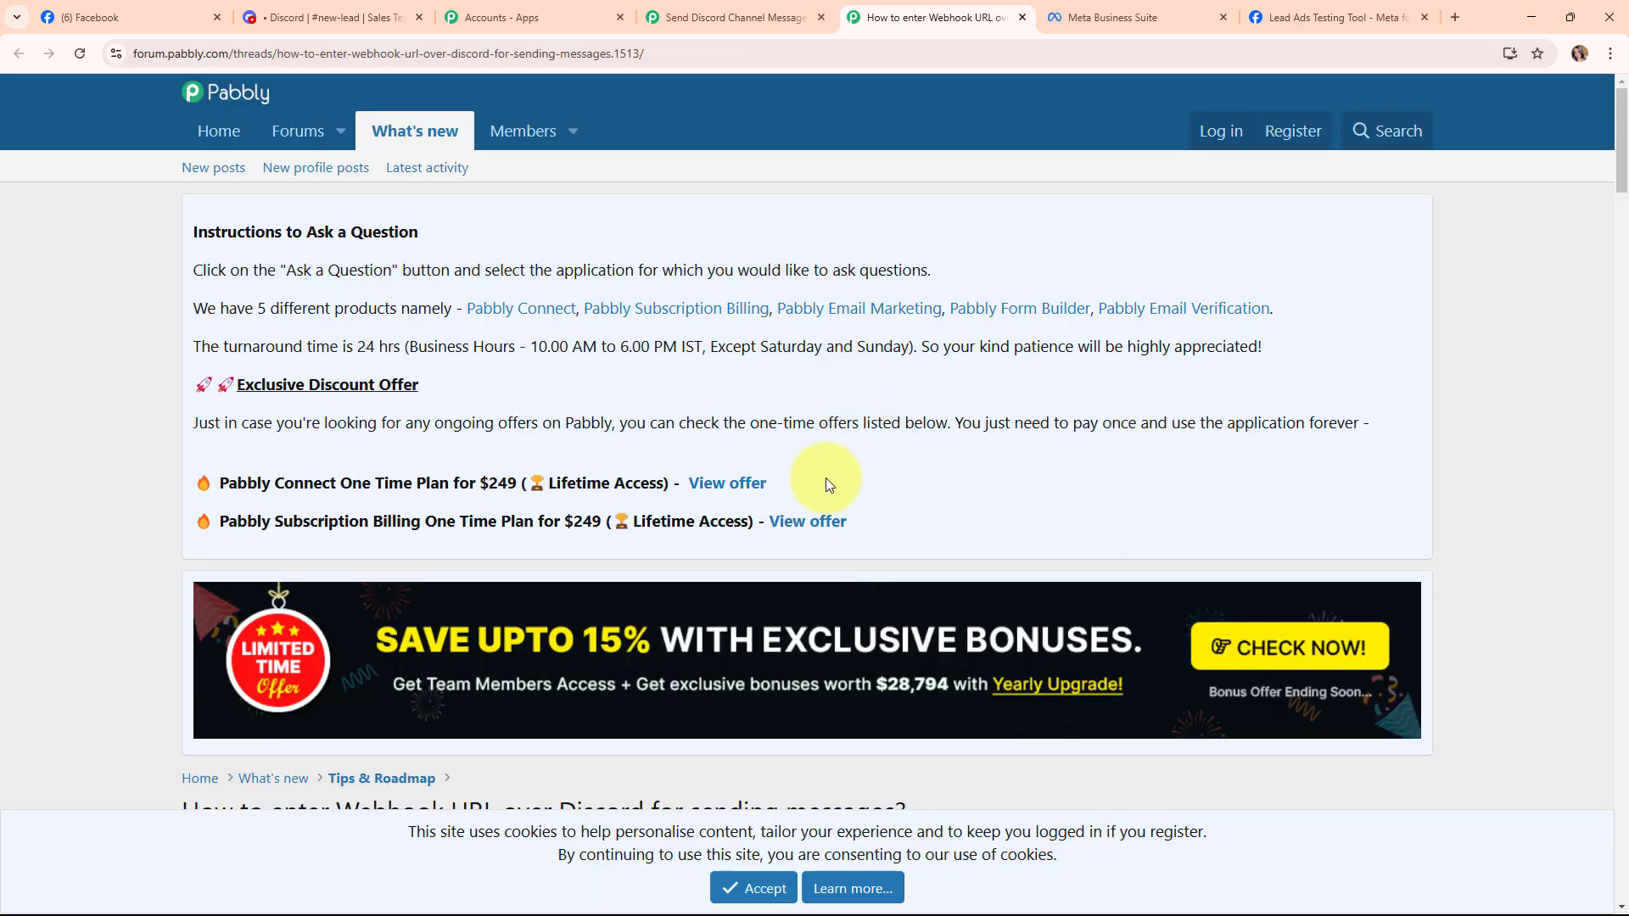
pyautogui.scroll(-12, 829, 485)
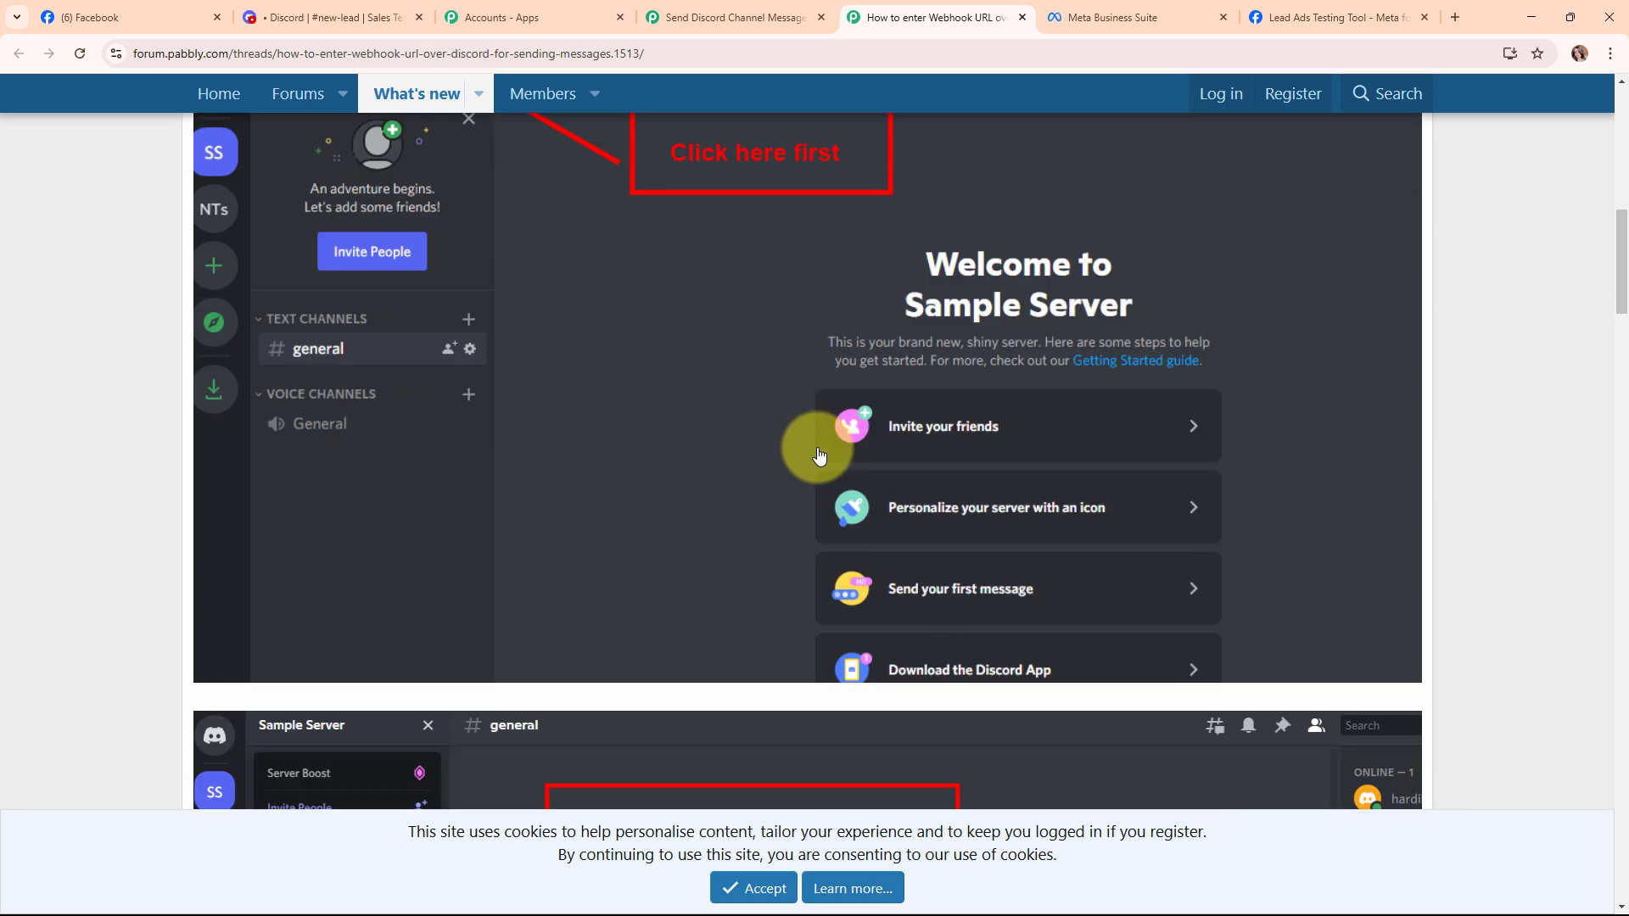
pyautogui.scroll(-12, 819, 455)
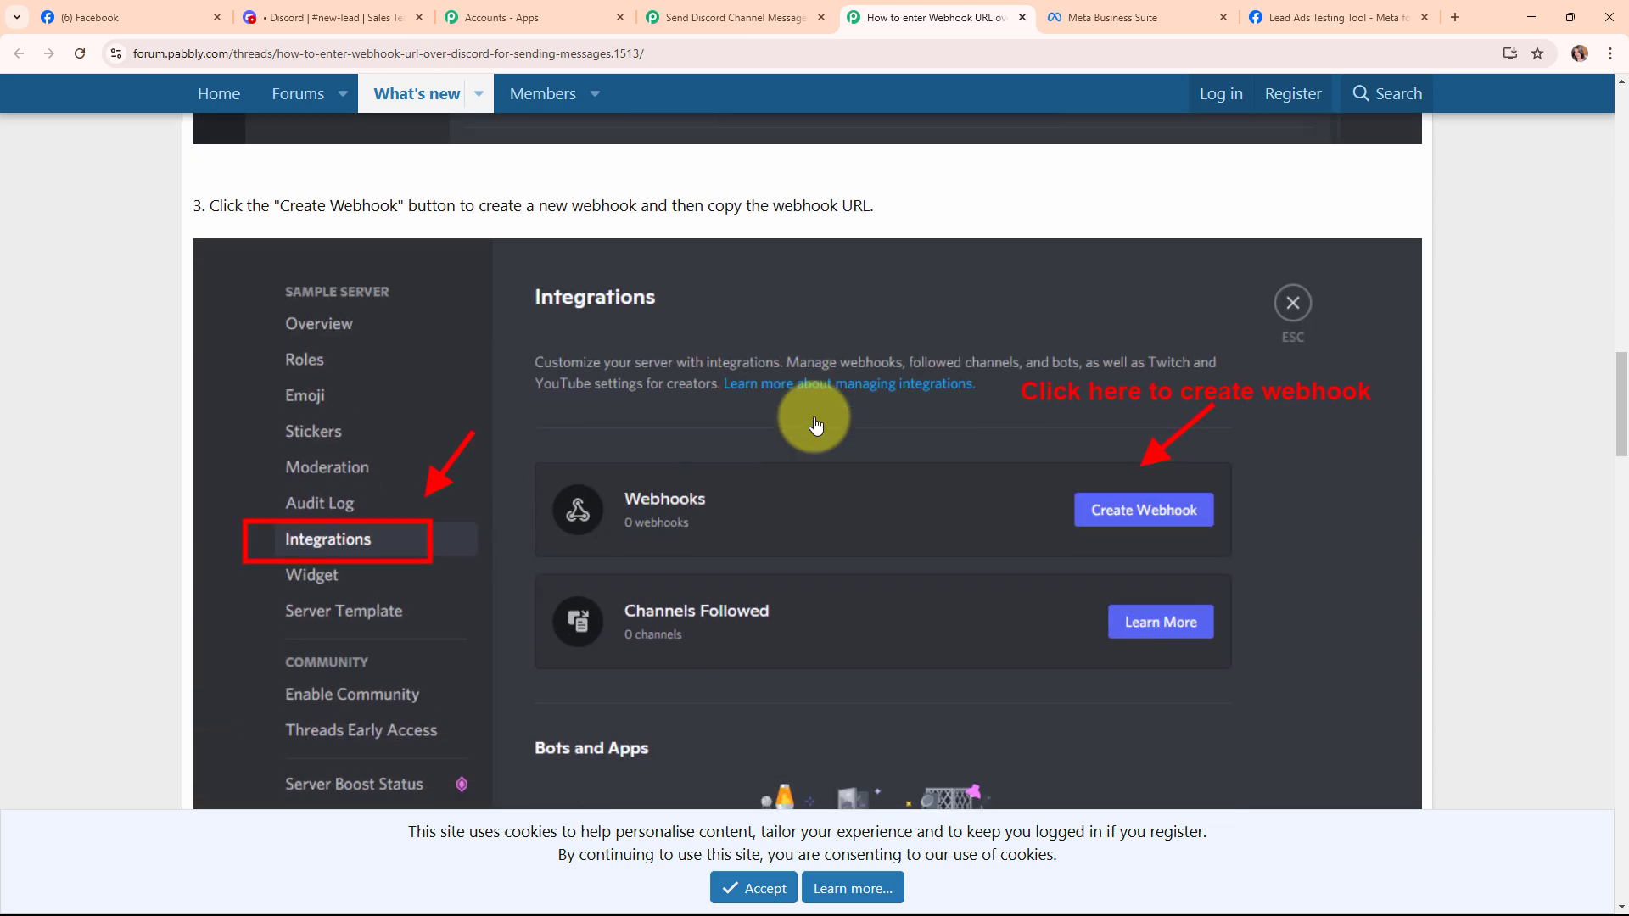
pyautogui.scroll(10, 816, 424)
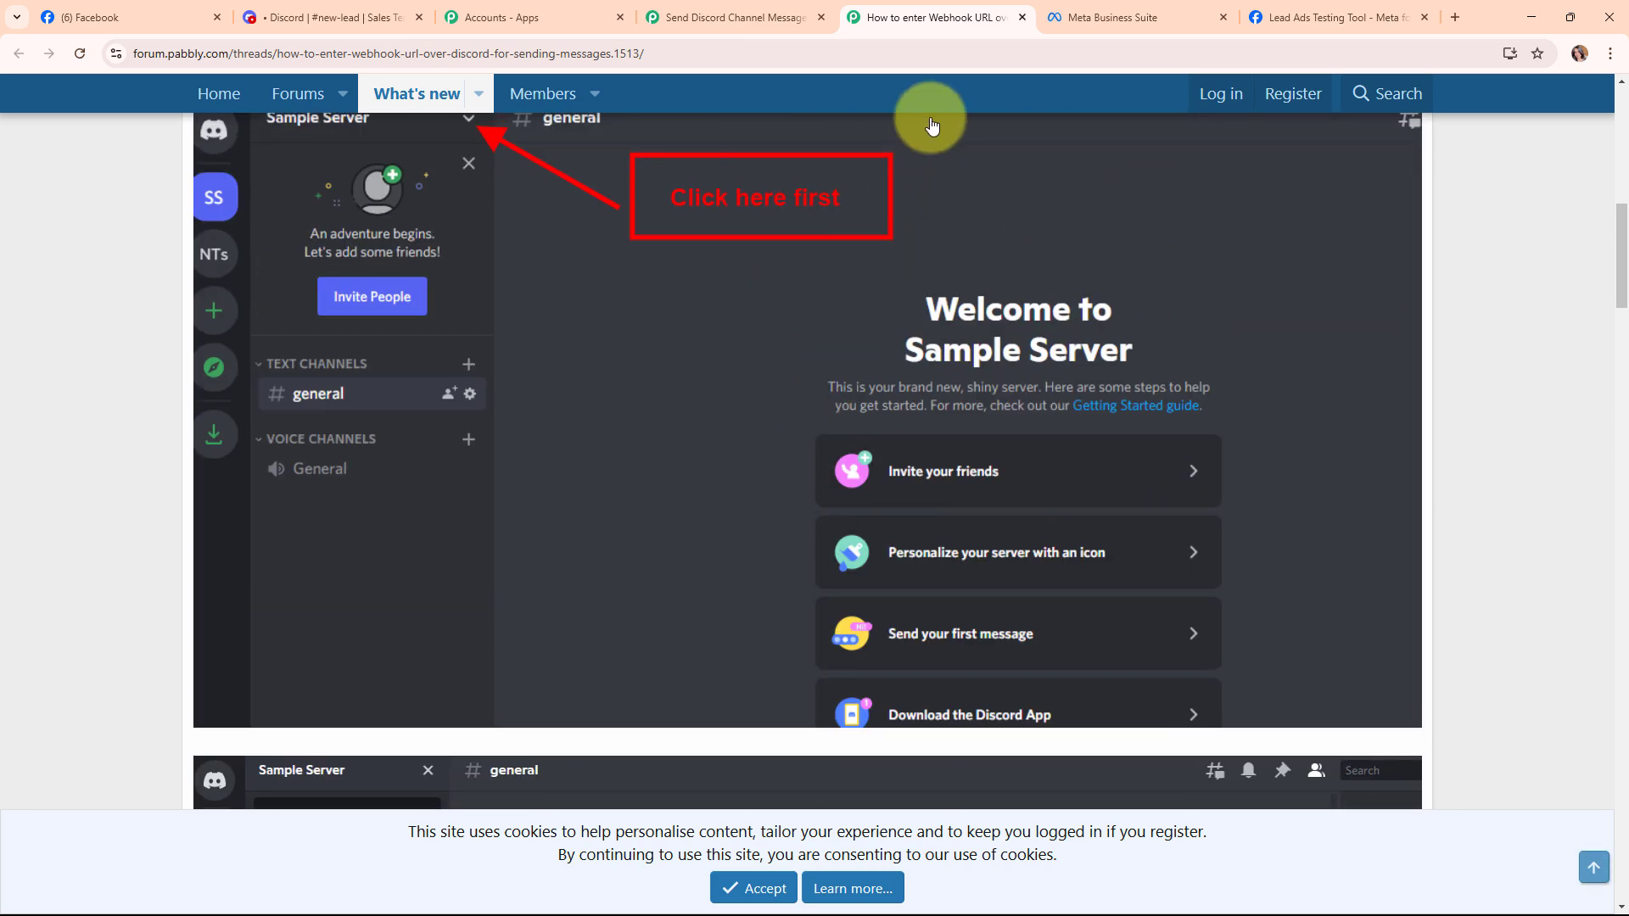
pyautogui.click(1022, 17)
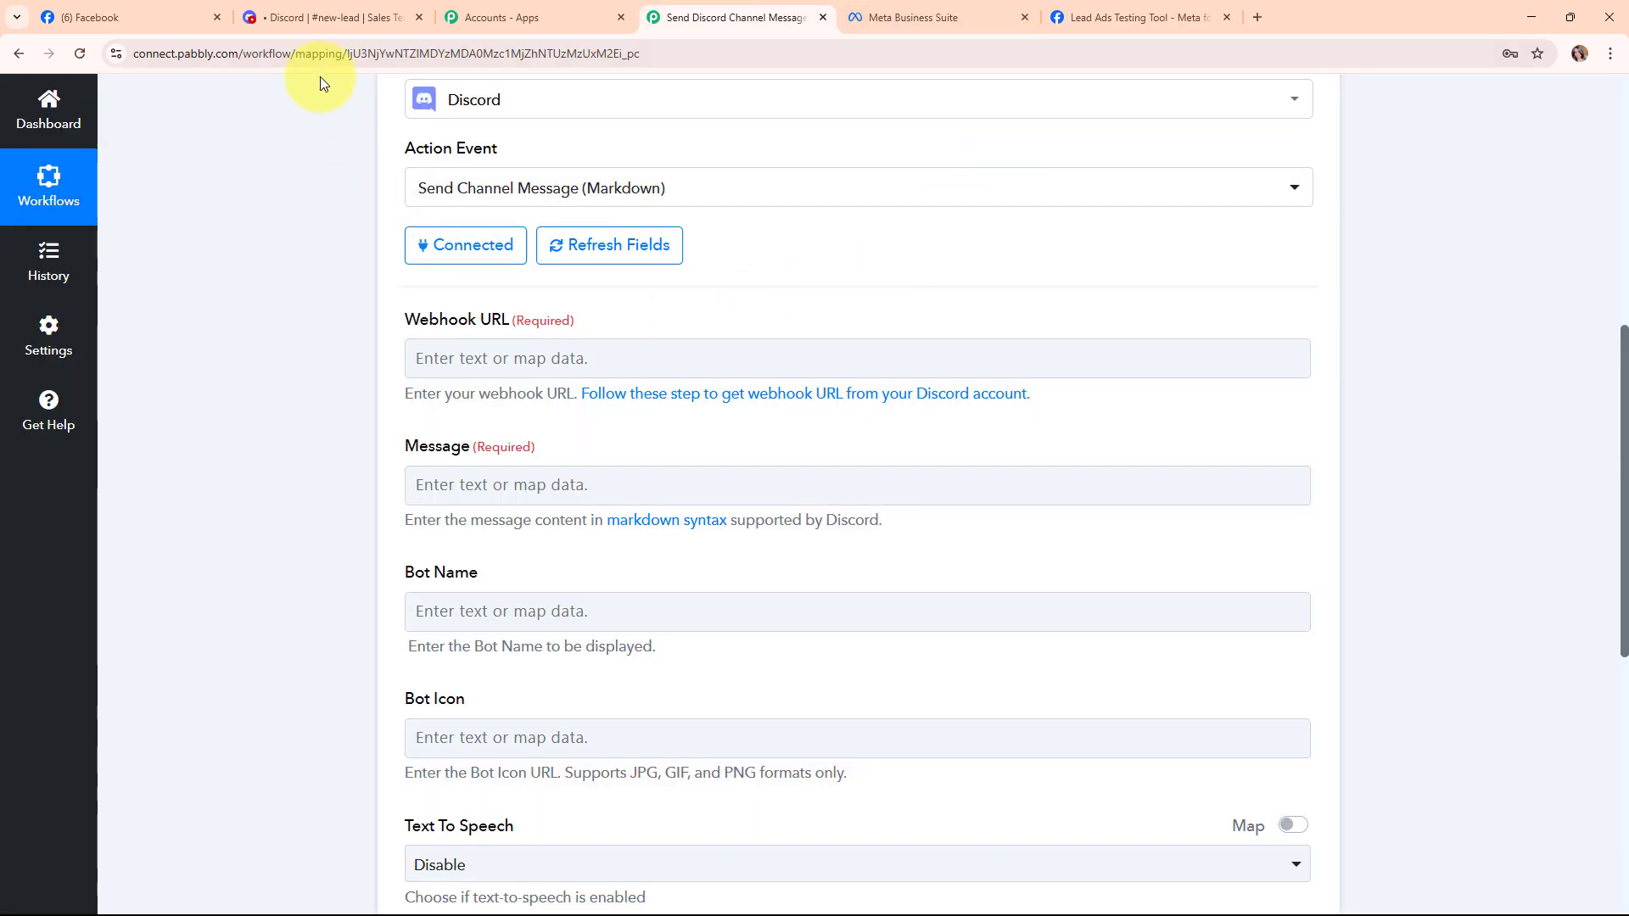
# Create the Captain Hook webhook under #new-lead's Integrations > Webhooks and copy its URL.
pyautogui.click(332, 8)
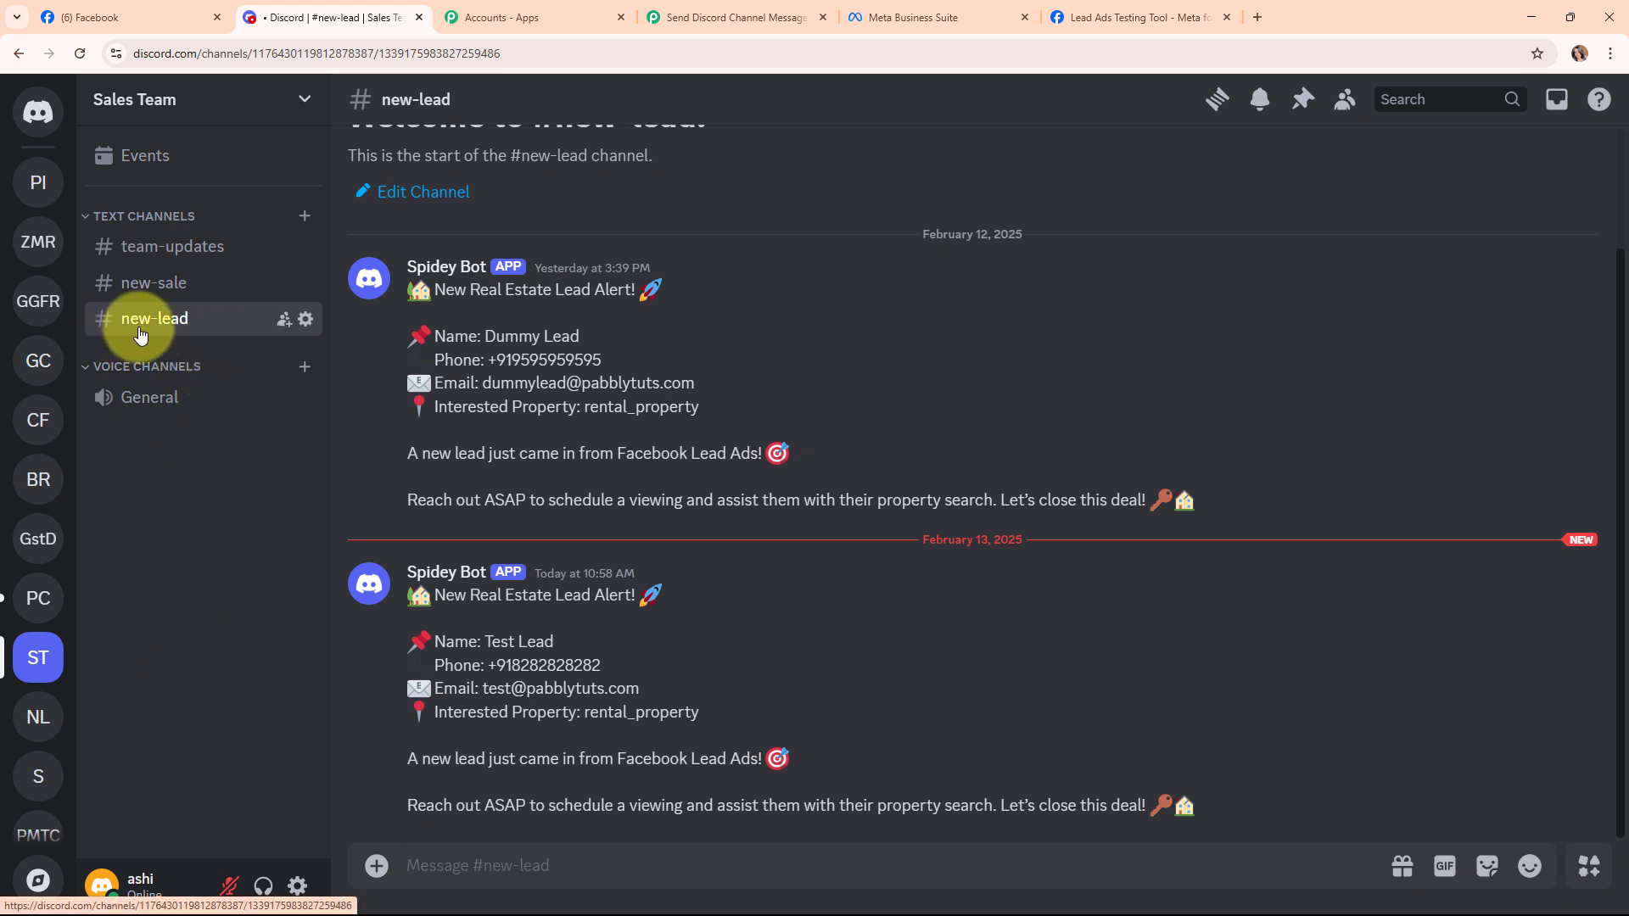
pyautogui.click(307, 321)
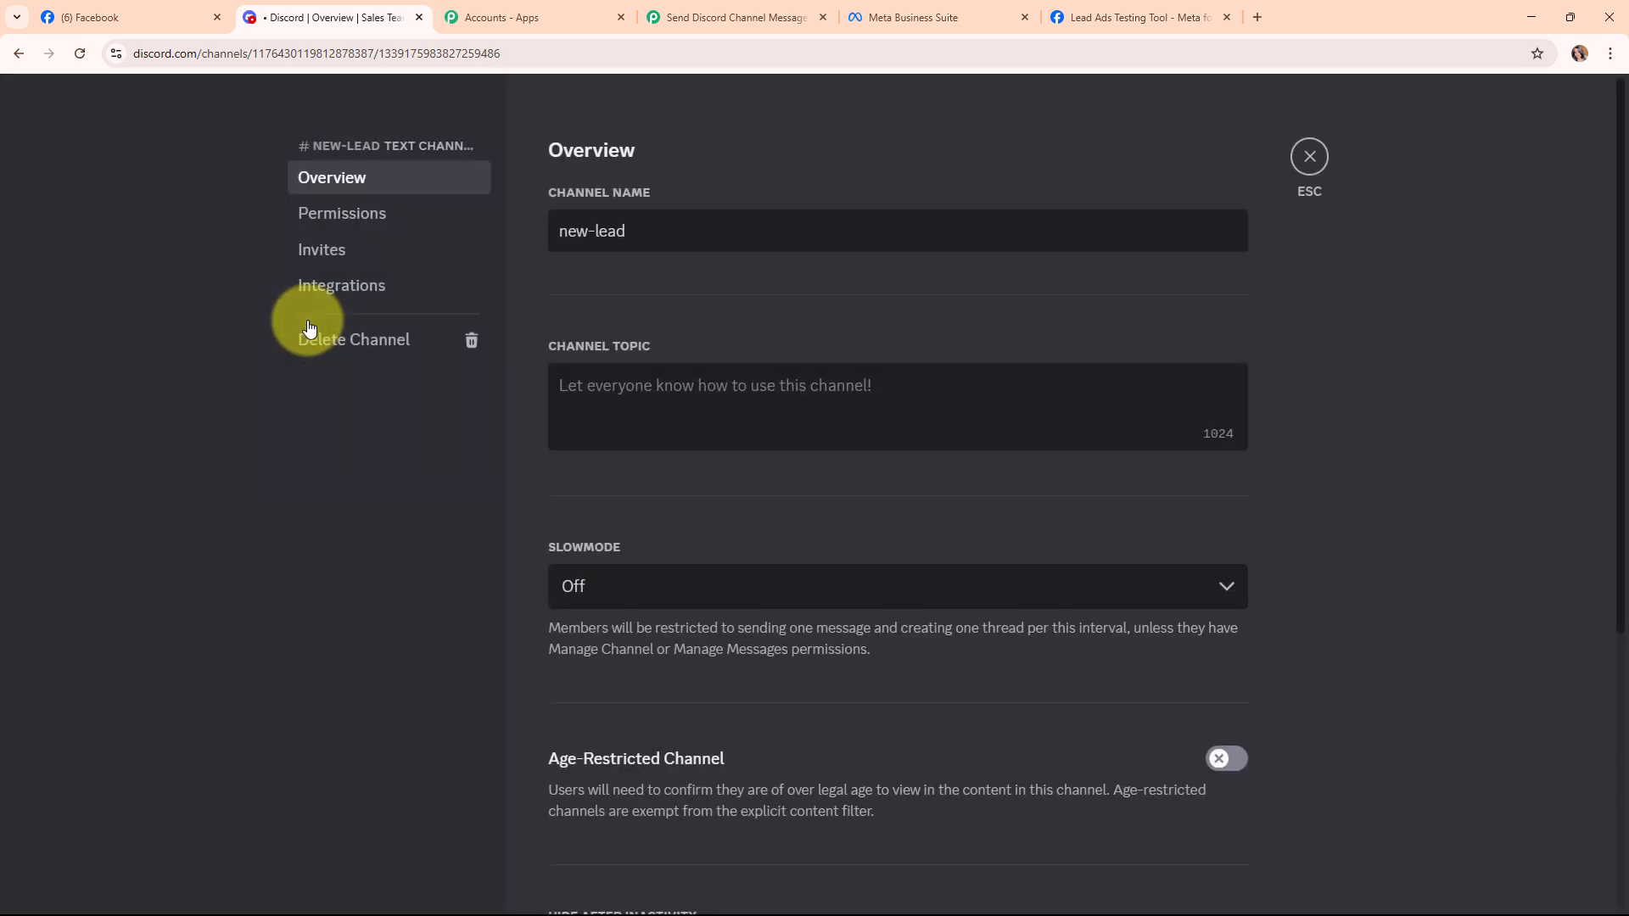
pyautogui.click(412, 292)
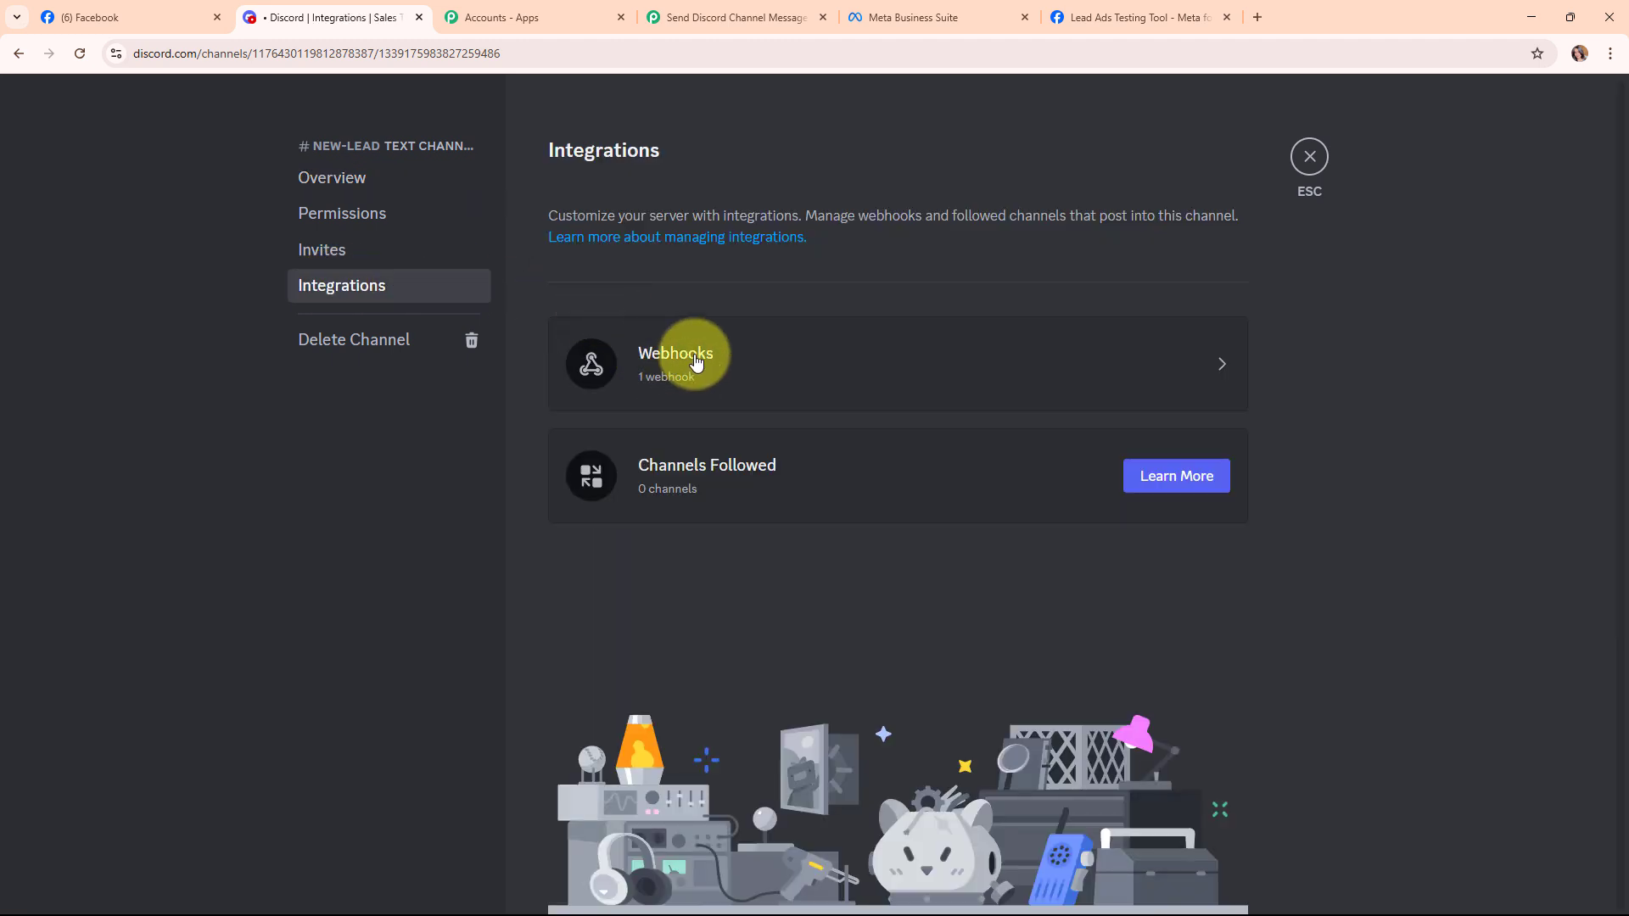
pyautogui.click(696, 363)
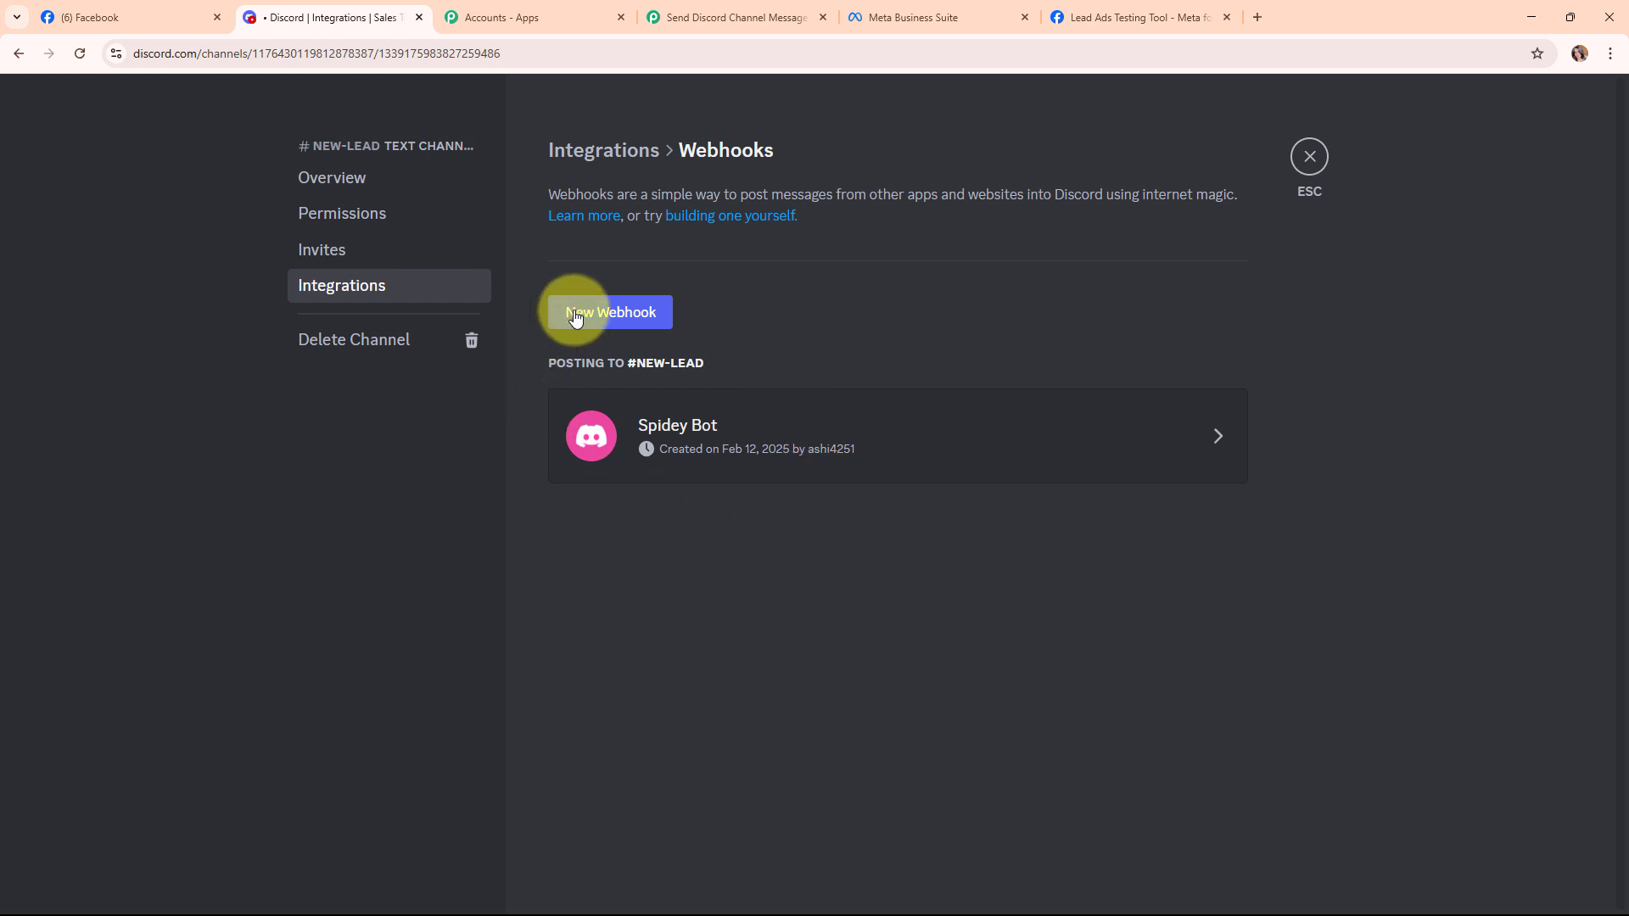
pyautogui.click(624, 317)
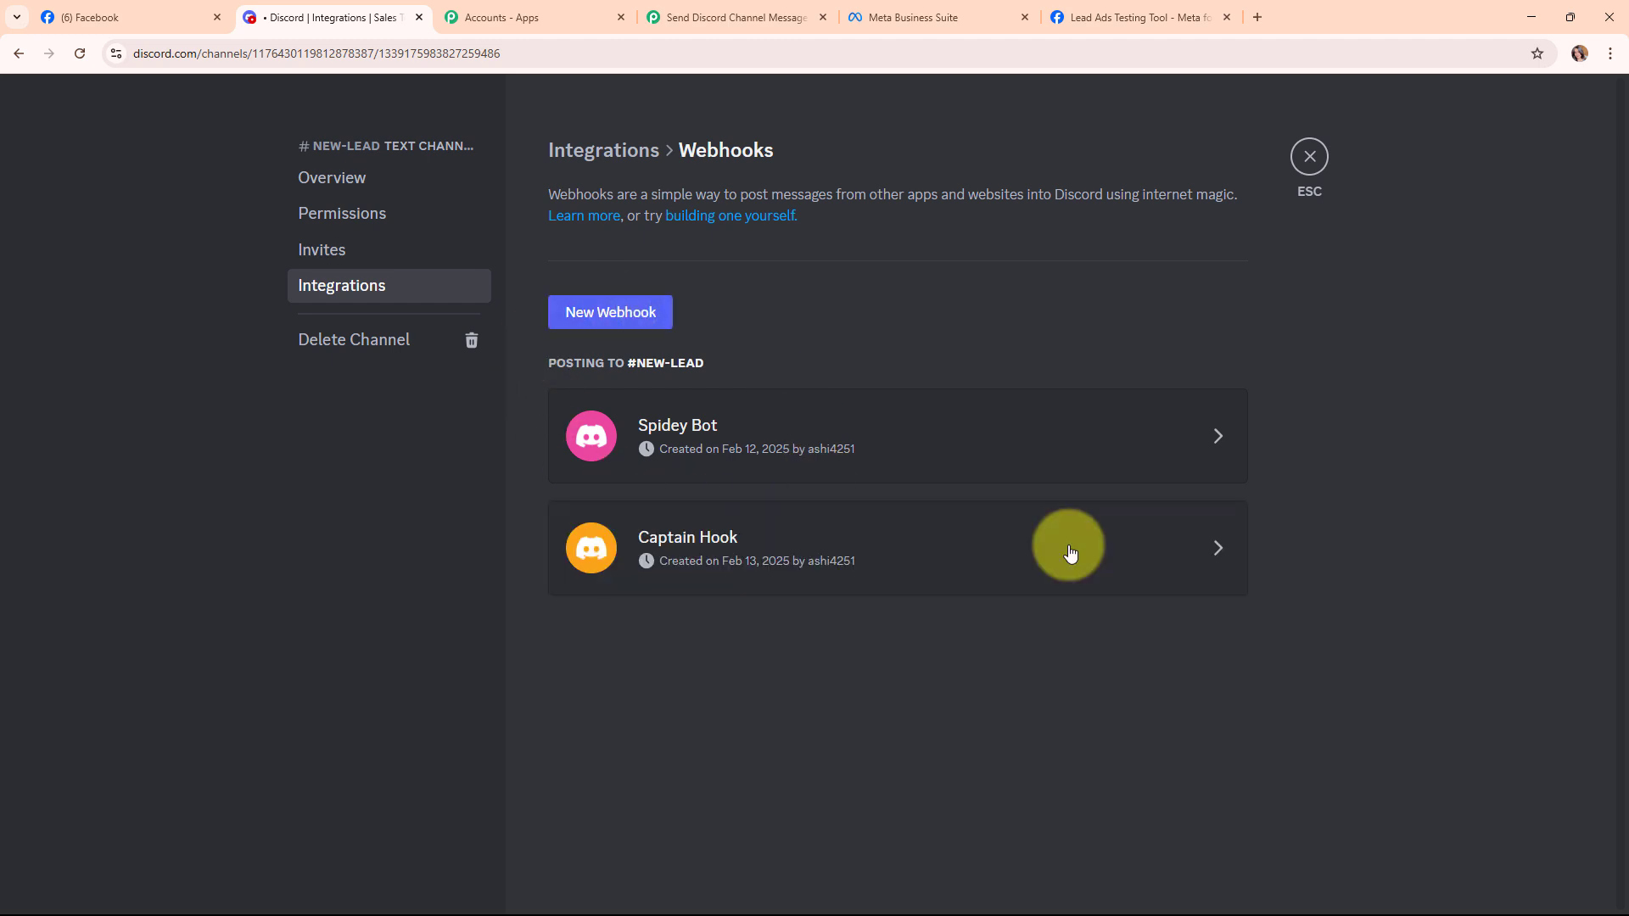
pyautogui.click(1070, 552)
pyautogui.click(818, 756)
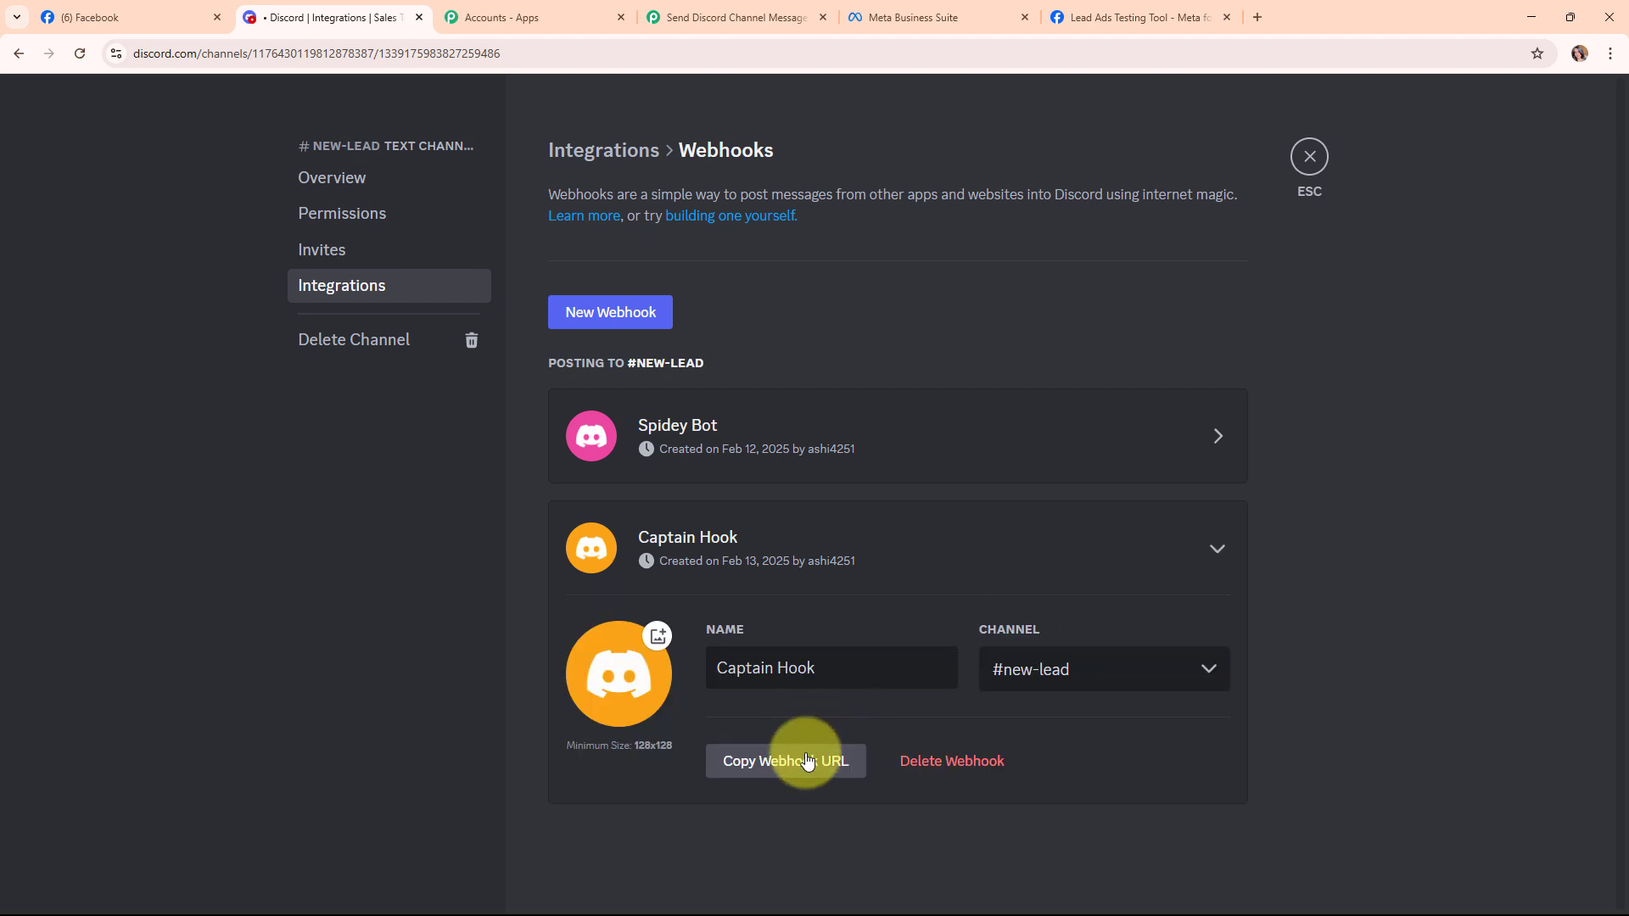
# Paste the copied Discord webhook URL into the Webhook URL field.
pyautogui.click(678, 17)
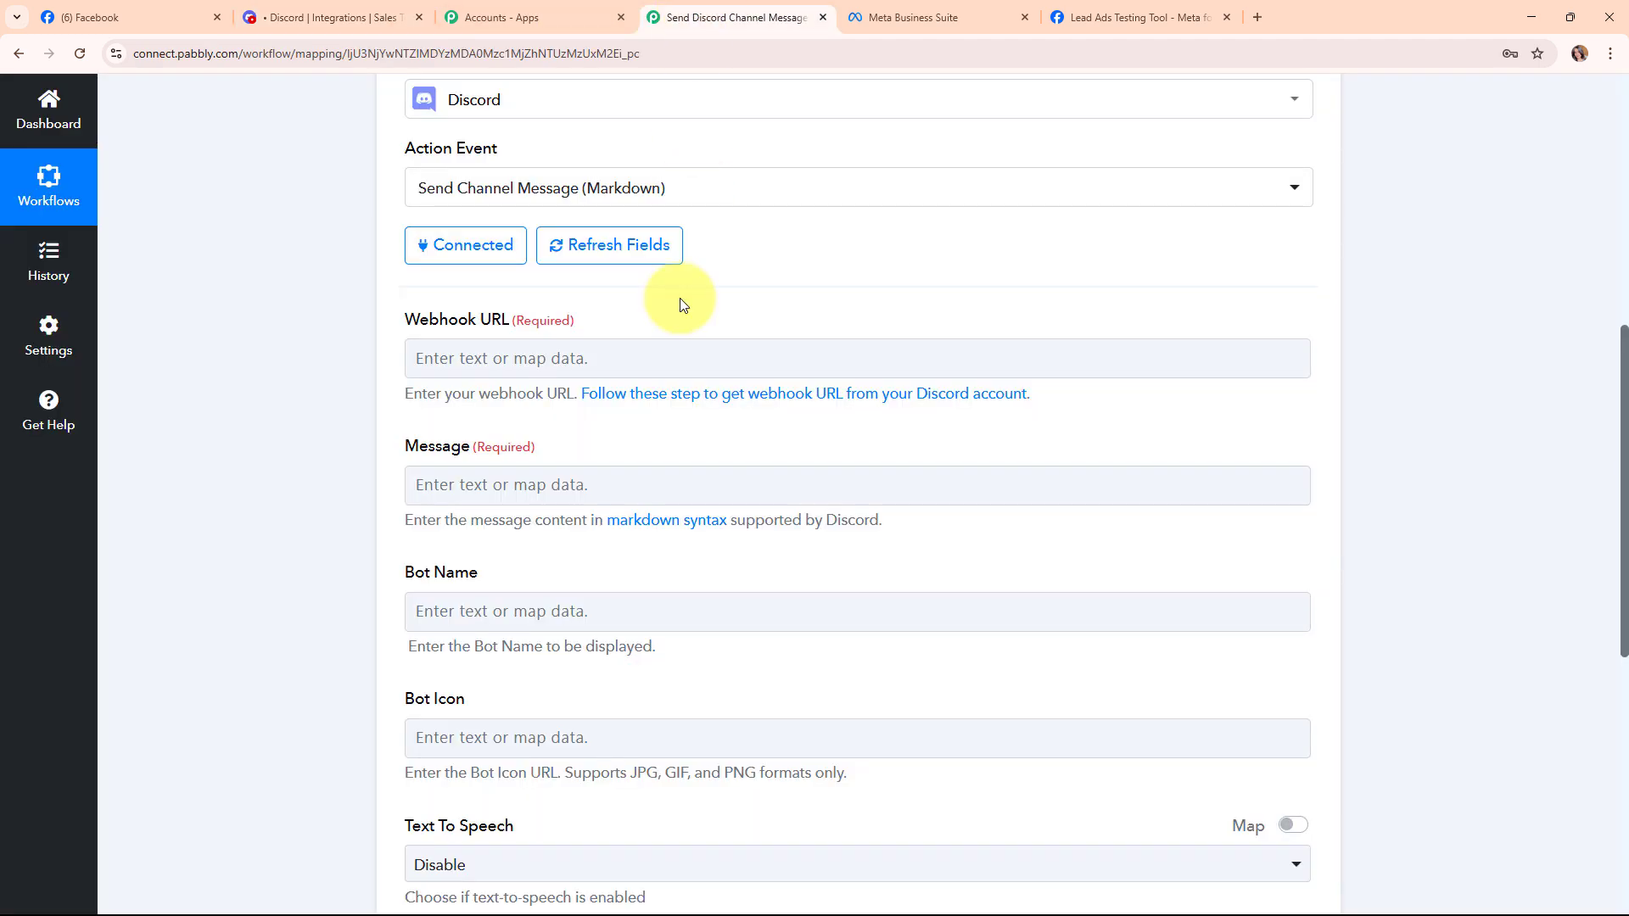
pyautogui.rightClick(528, 358)
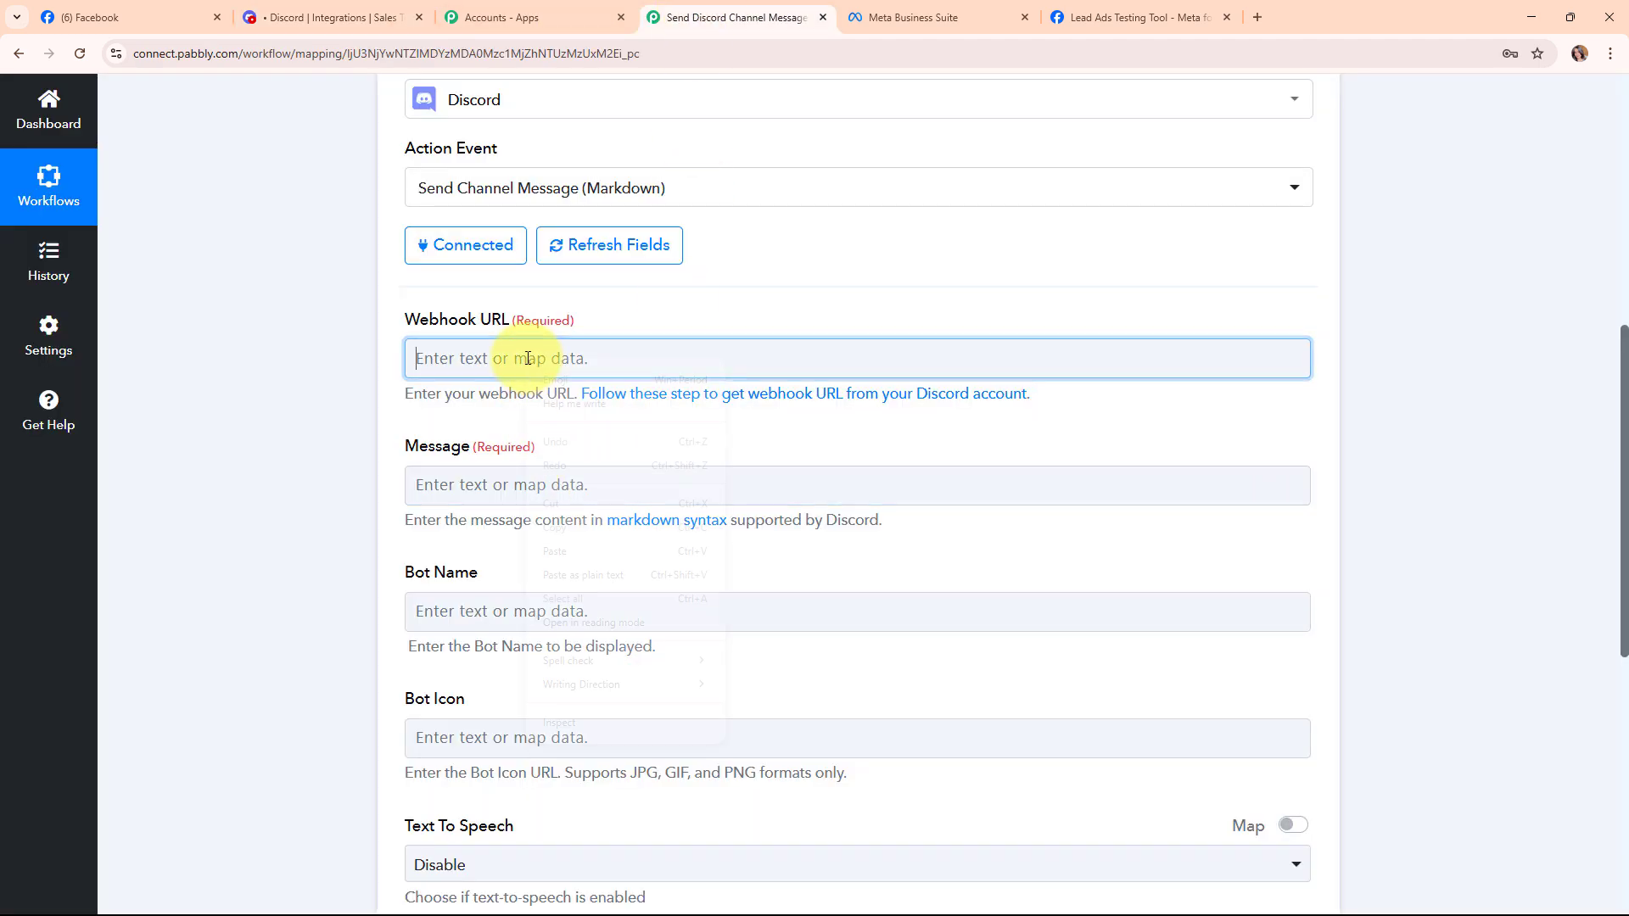
pyautogui.click(595, 554)
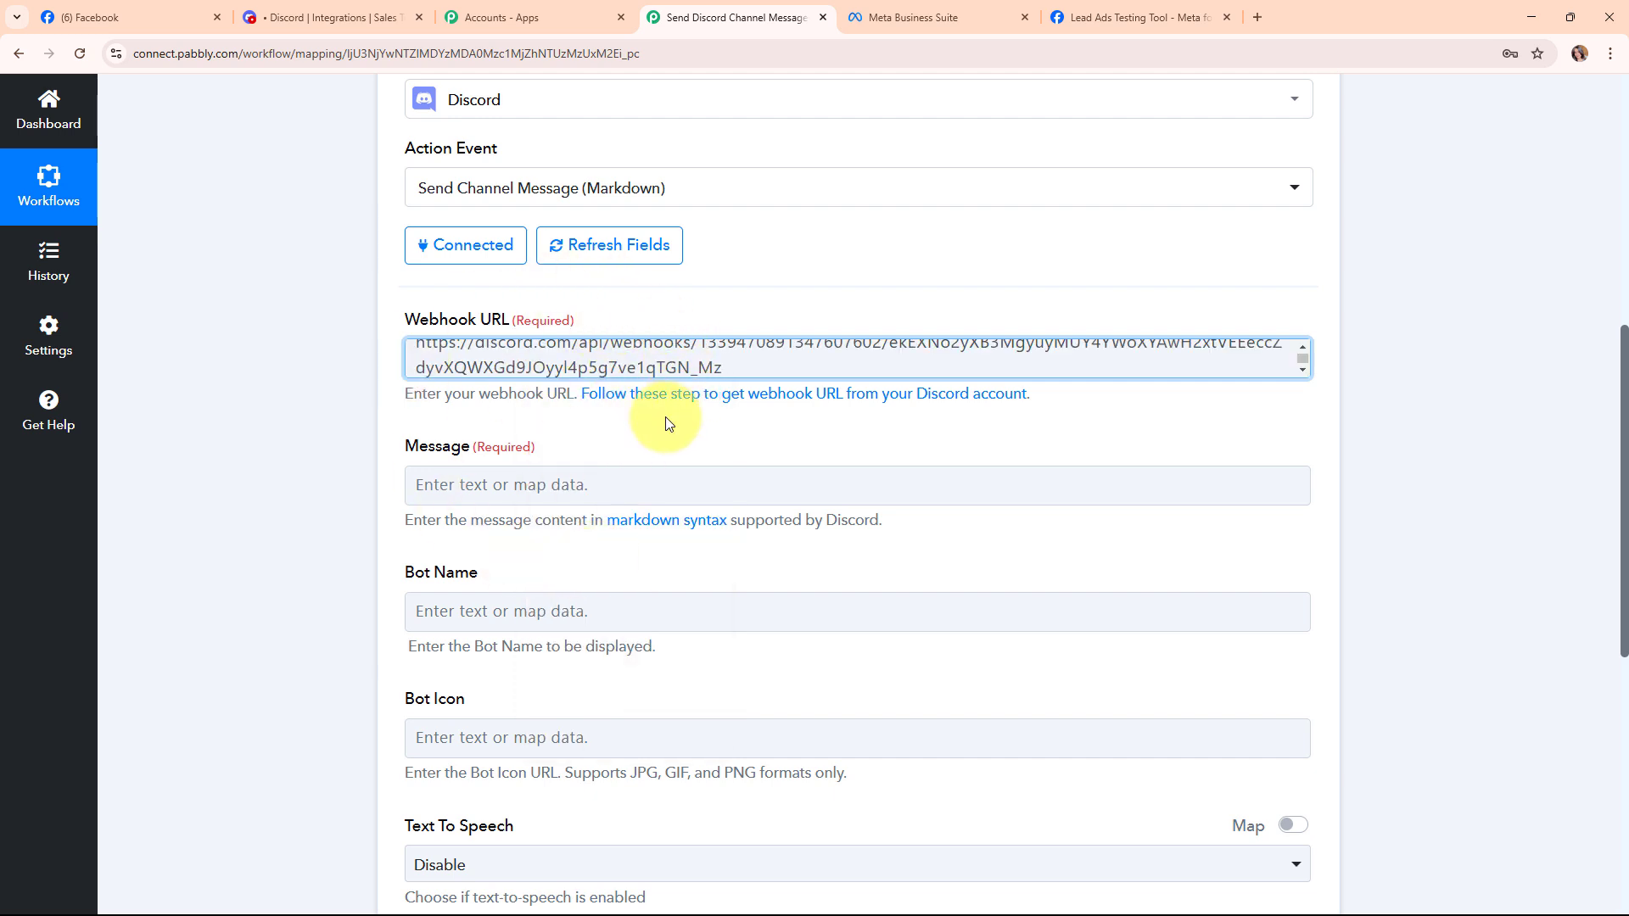
# Paste the lead-alert template into Message and delete the {{Lead_Name}} placeholder.
pyautogui.scroll(-1, 665, 433)
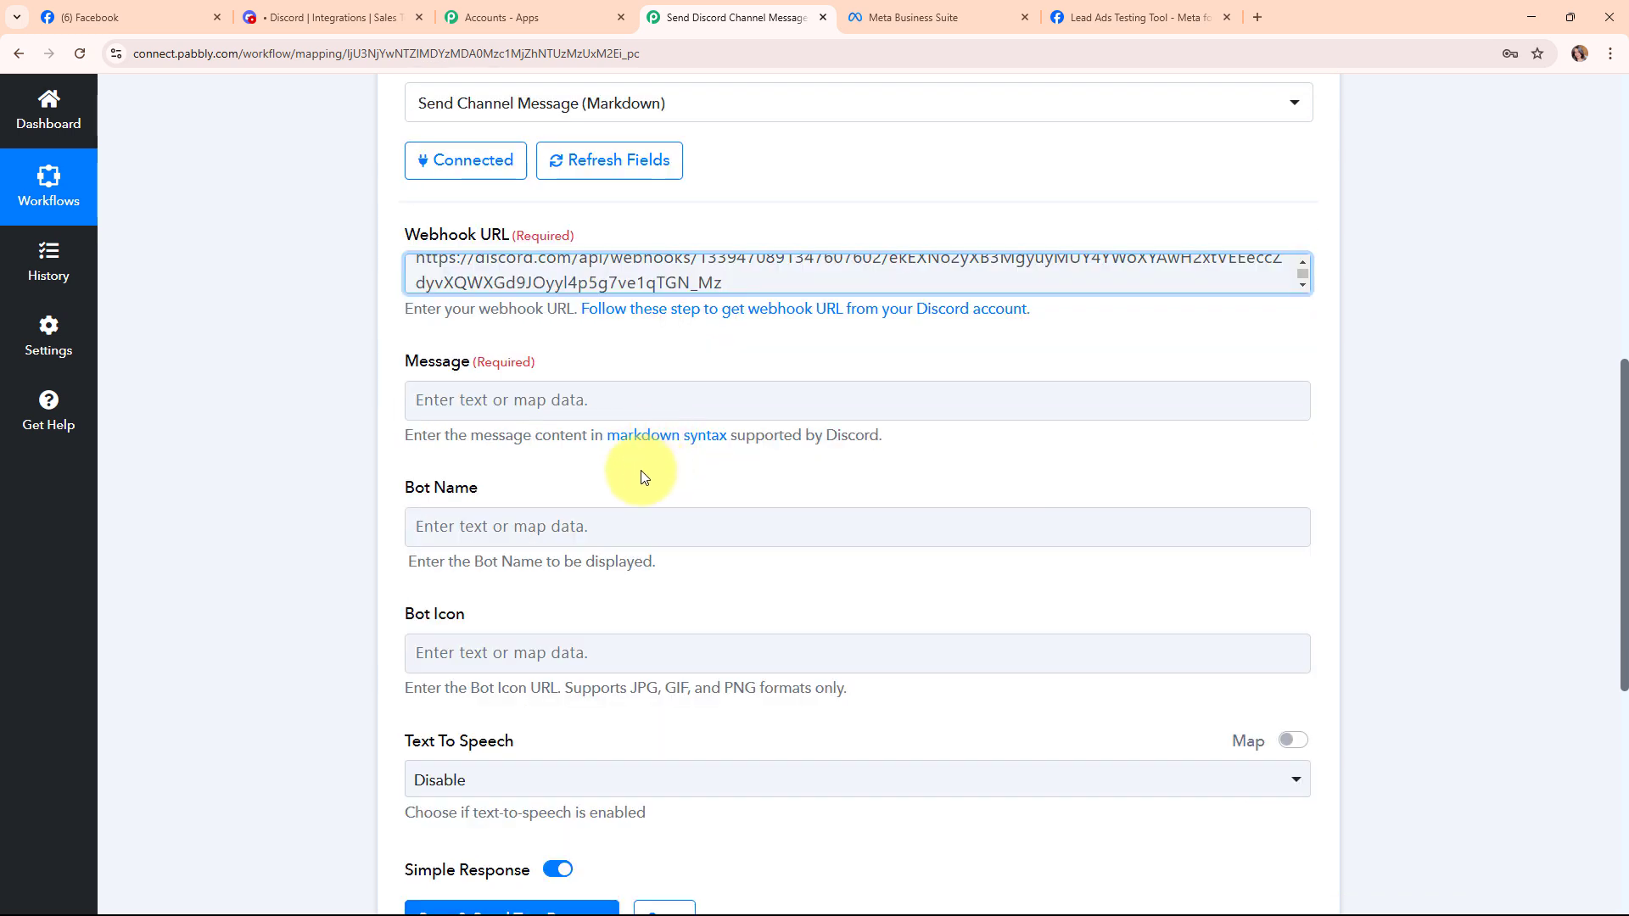
pyautogui.moveTo(381, 363); pyautogui.dragTo(482, 373)
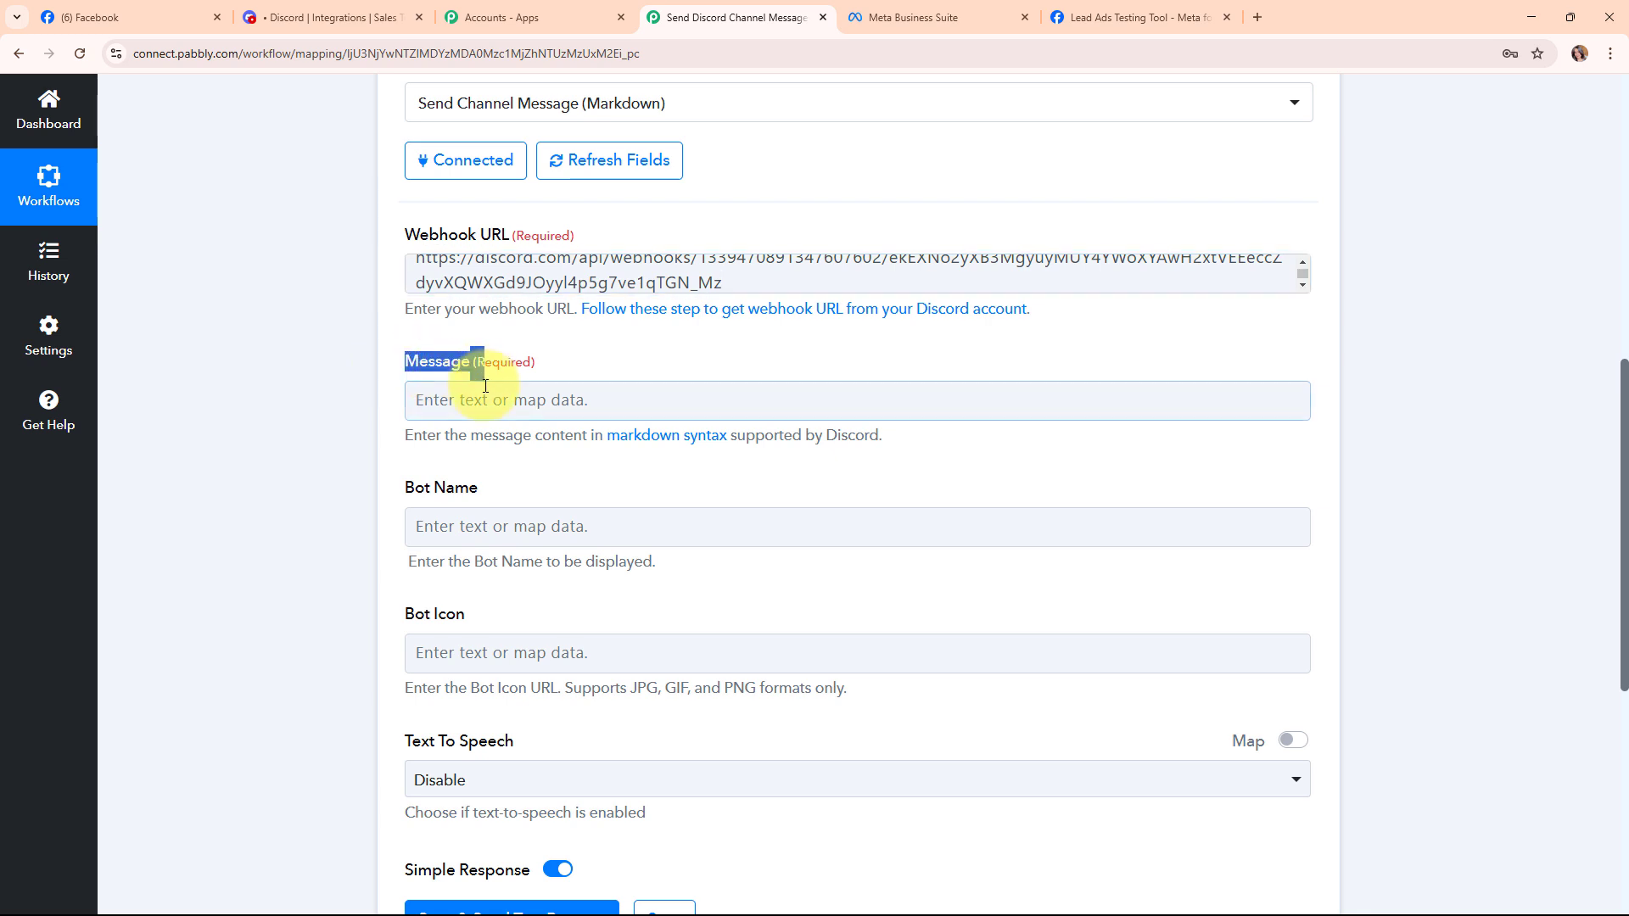
pyautogui.click(443, 407)
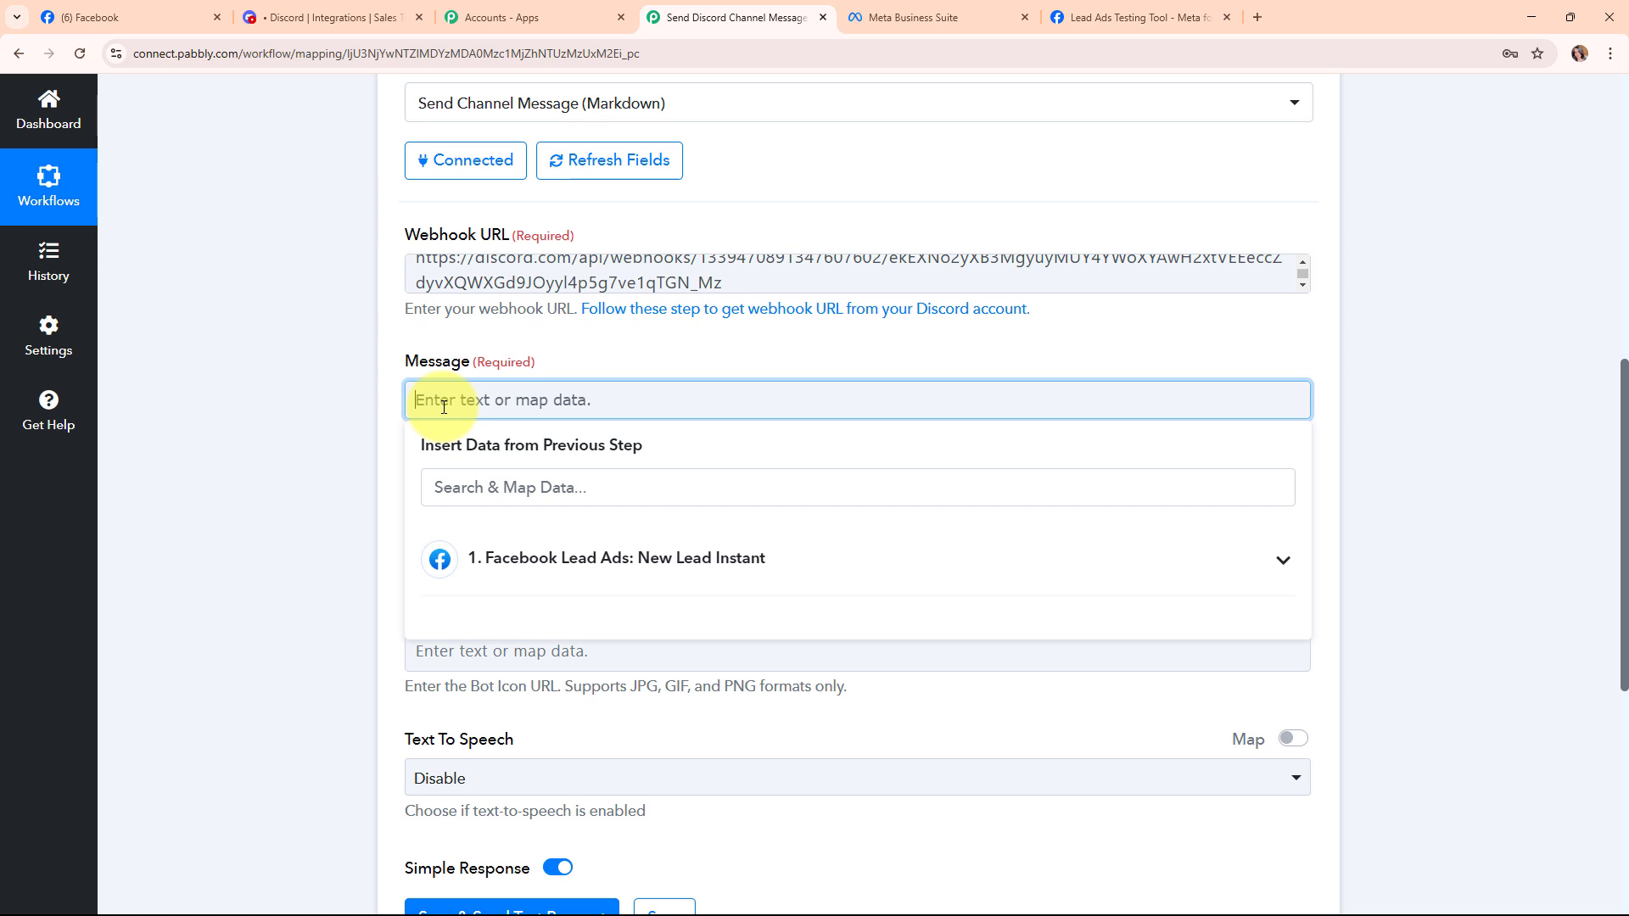
pyautogui.hotkey('ctrl', 'v')
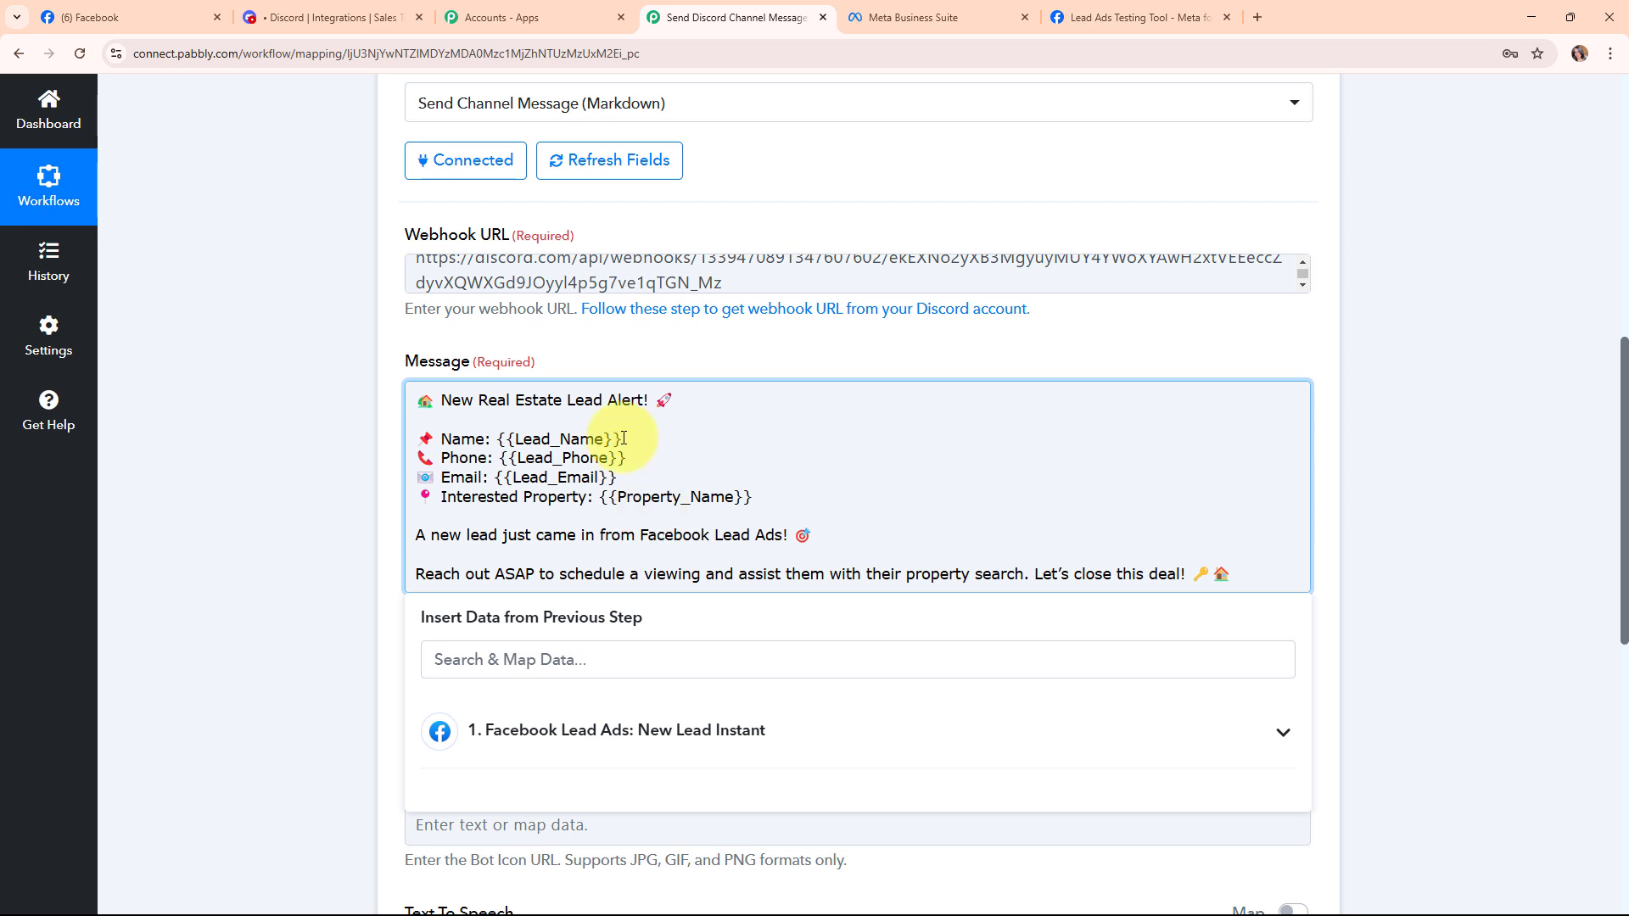
pyautogui.moveTo(624, 438); pyautogui.dragTo(500, 440)
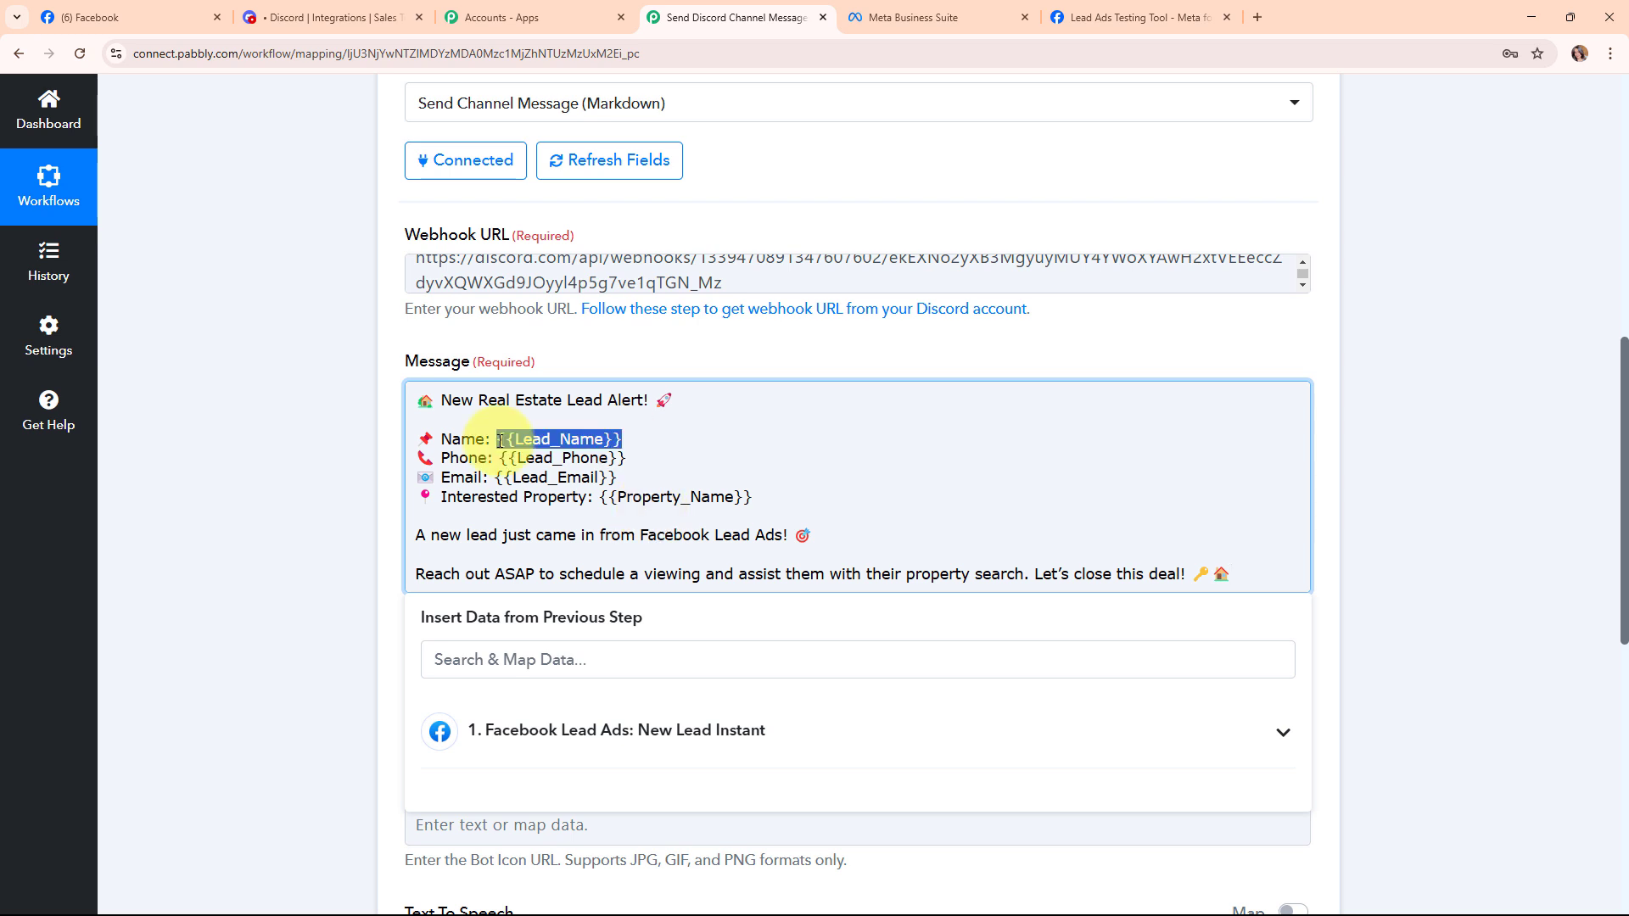
pyautogui.press('BackSpace')
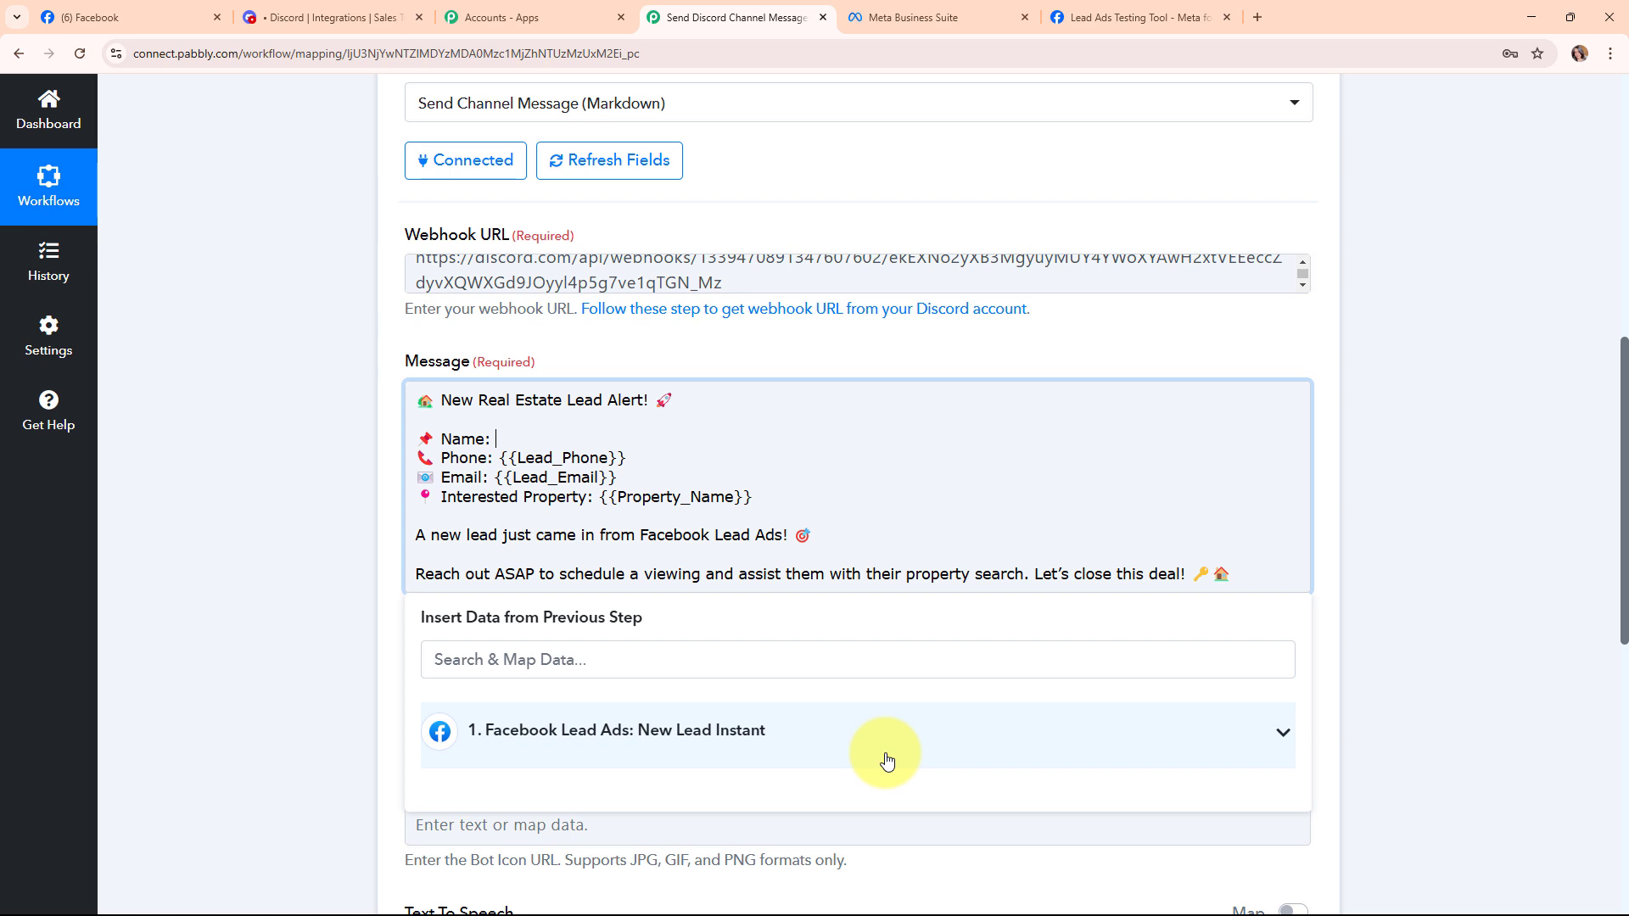
# Map the lead's First Name and Last Name after the Name label.
pyautogui.click(885, 762)
pyautogui.scroll(-3, 847, 745)
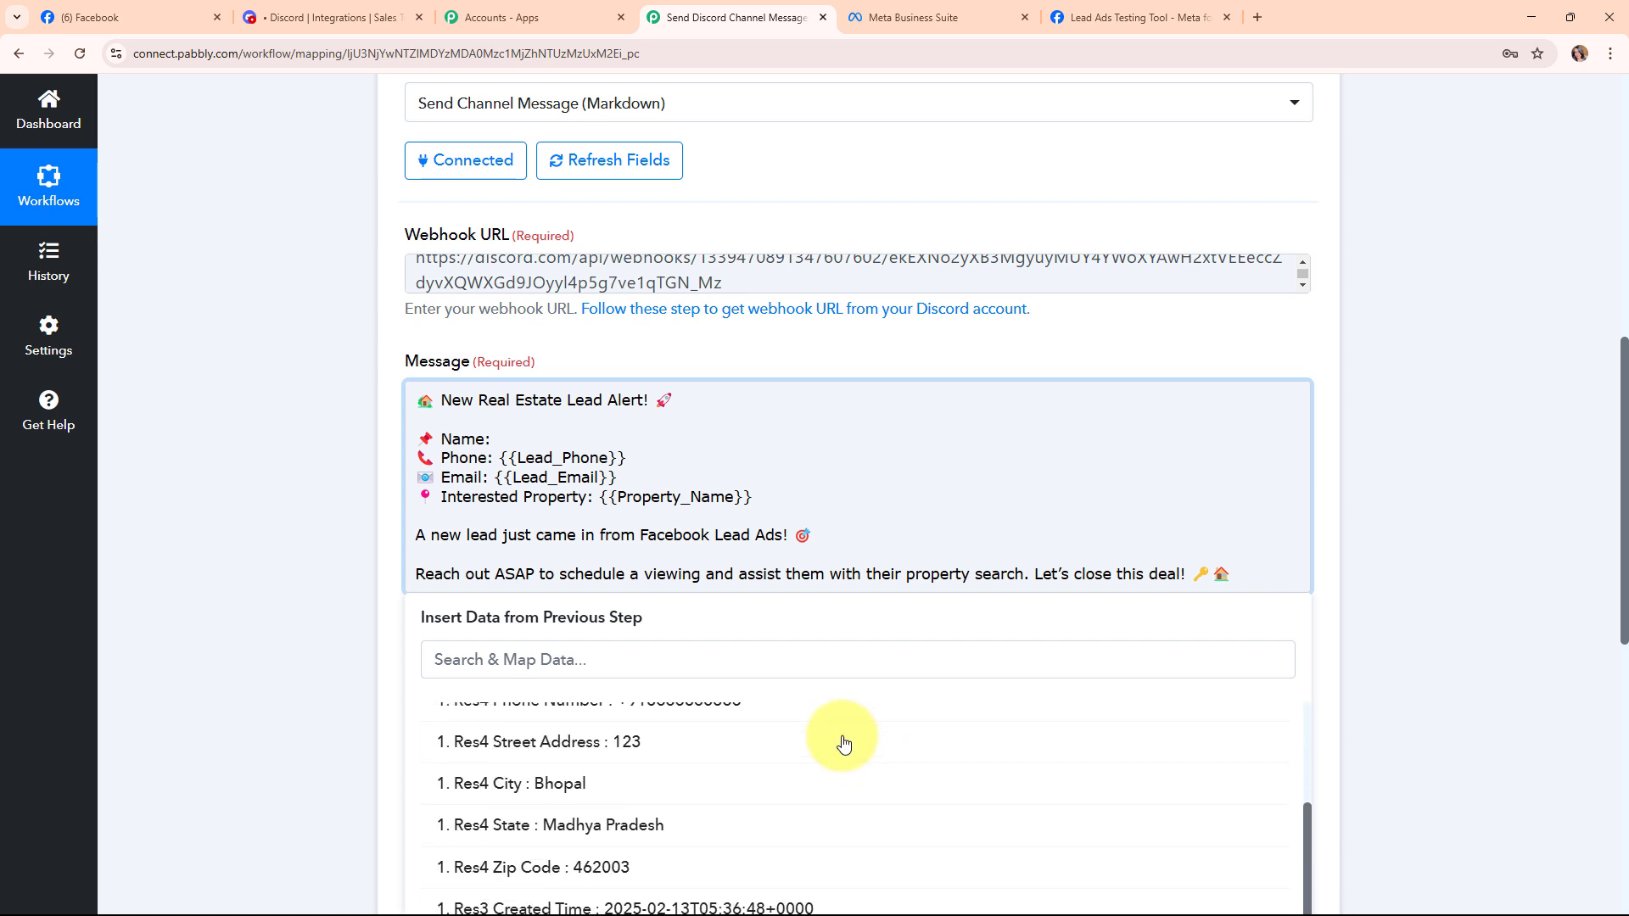
pyautogui.scroll(3, 837, 735)
pyautogui.click(814, 751)
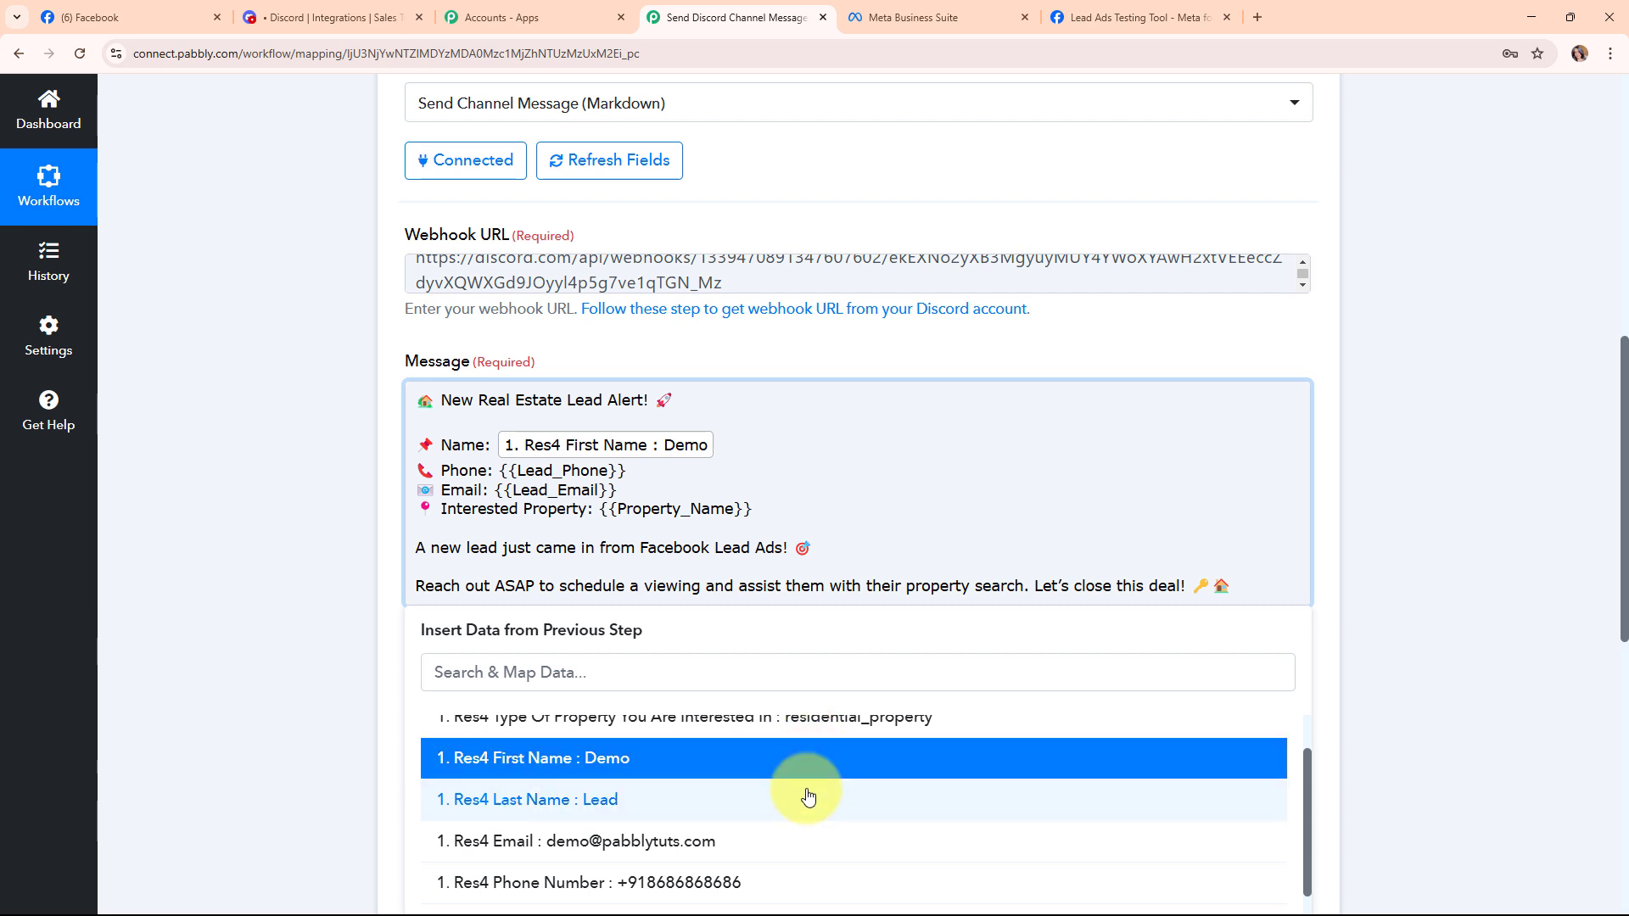
pyautogui.click(808, 796)
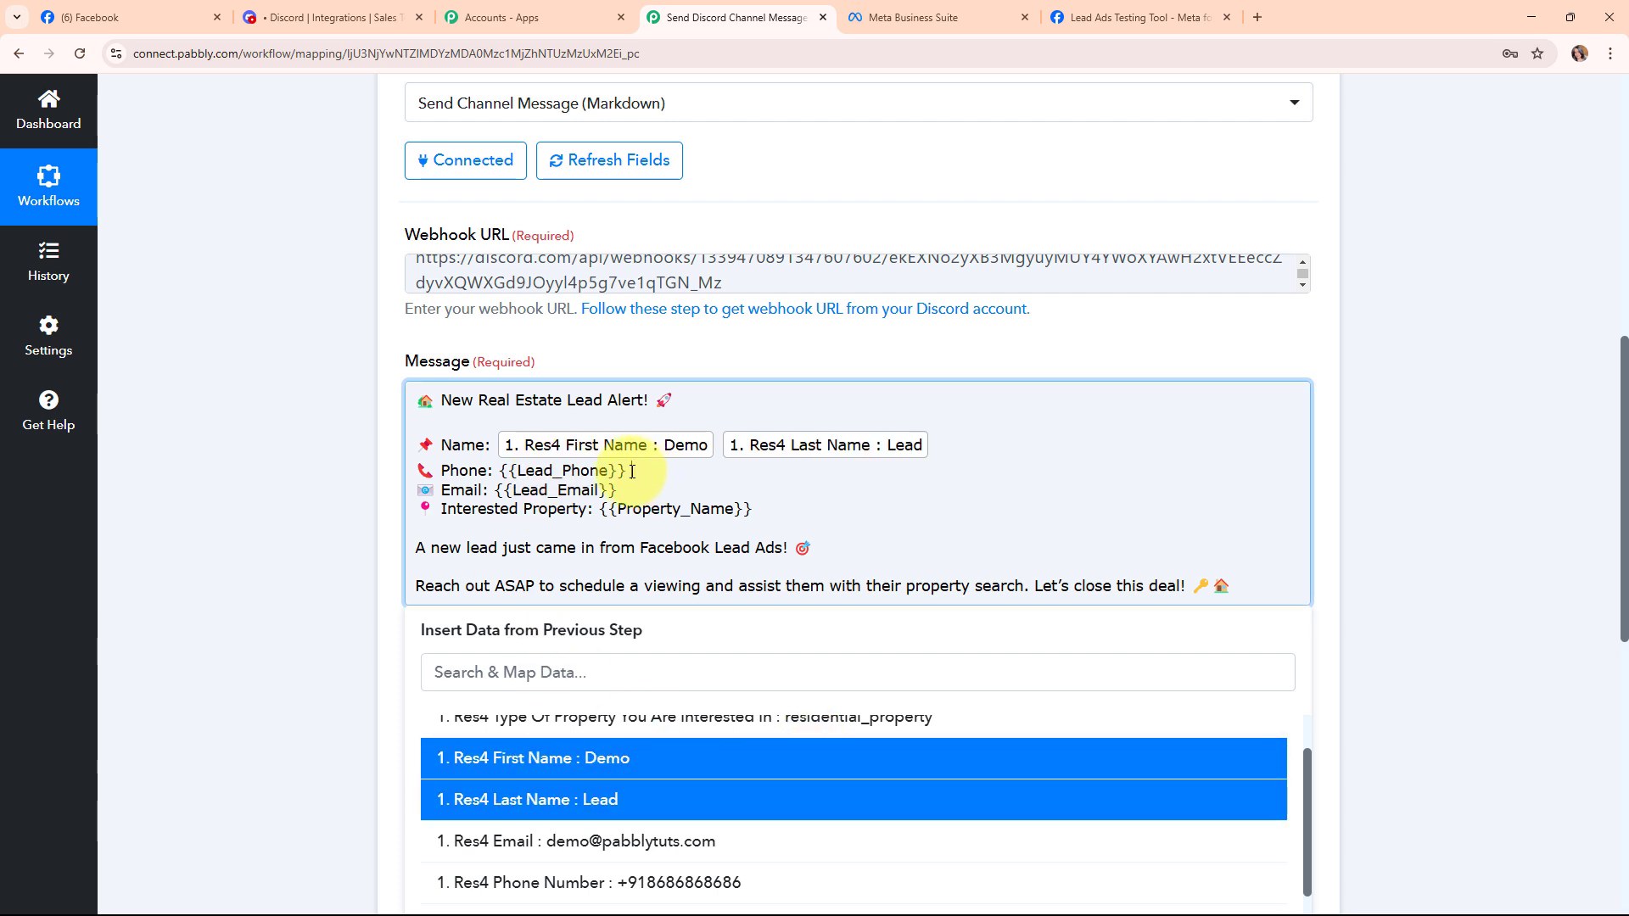
# Replace the phone, email and property placeholders with Phone Number, Email and Type Of Property.
pyautogui.moveTo(633, 472); pyautogui.dragTo(493, 475)
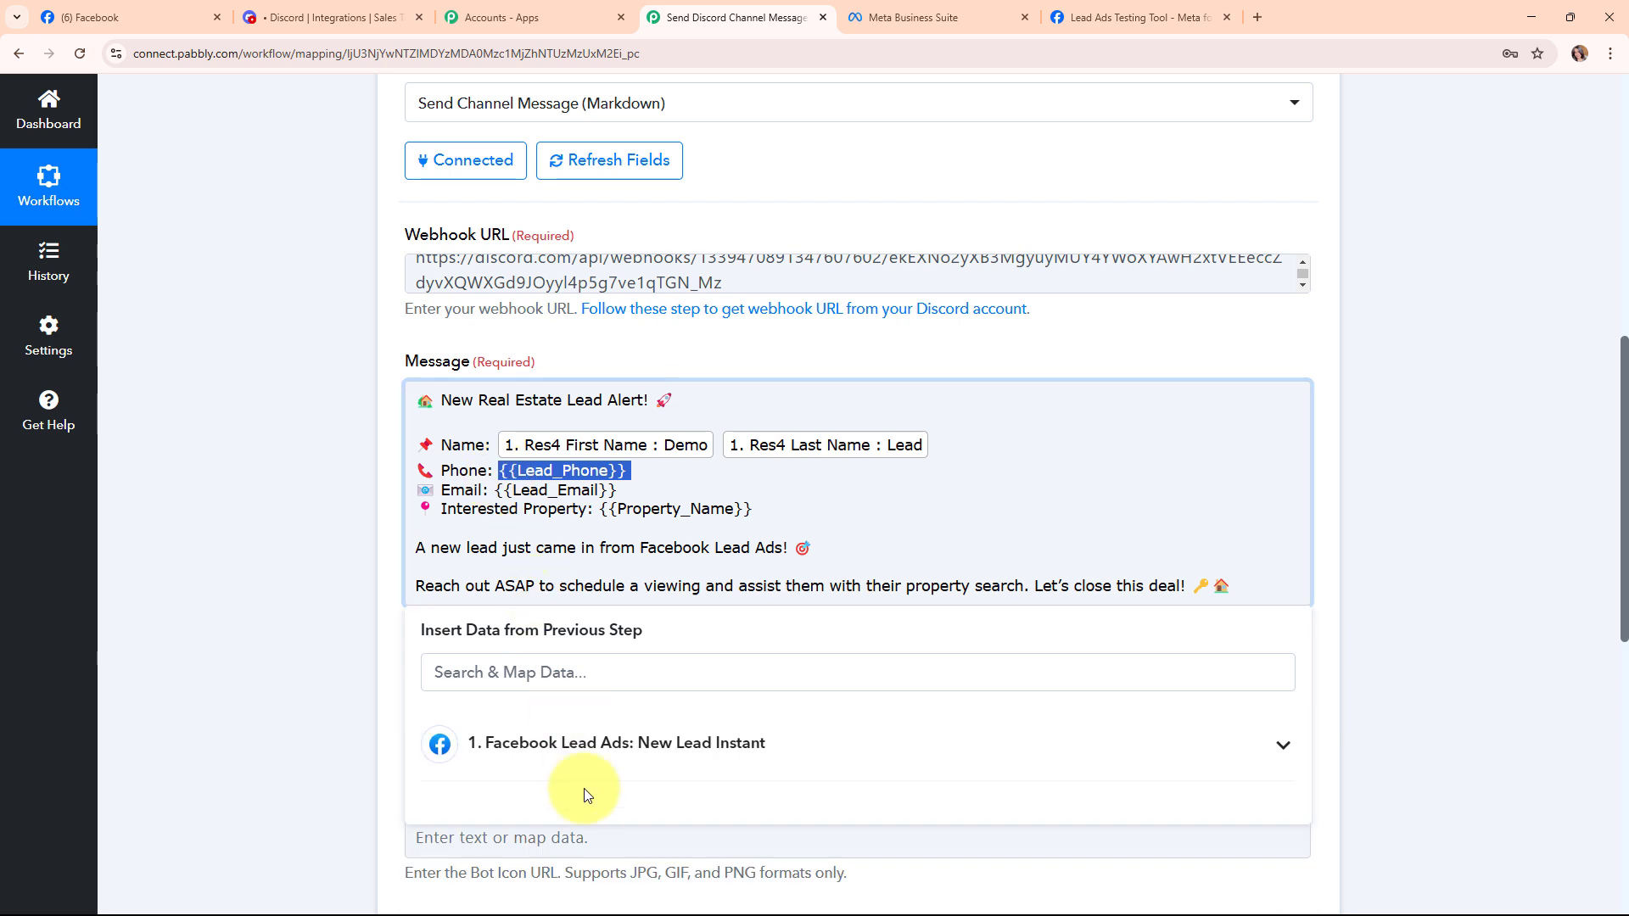
pyautogui.click(587, 743)
pyautogui.scroll(-2, 619, 818)
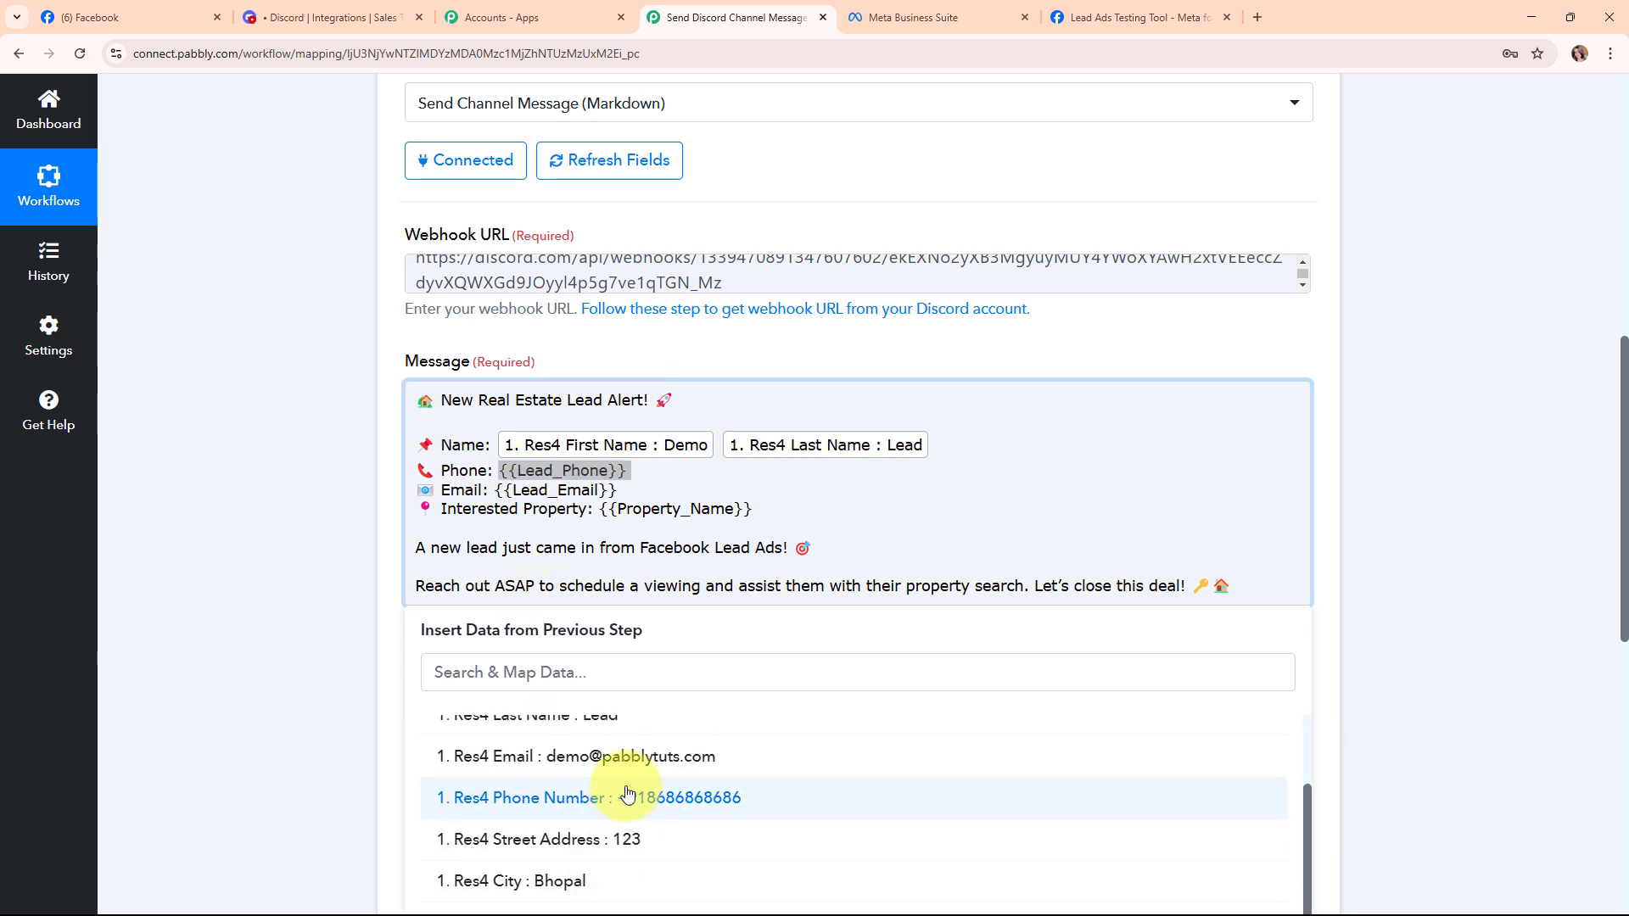
pyautogui.click(628, 798)
pyautogui.moveTo(617, 502); pyautogui.dragTo(503, 510)
pyautogui.scroll(-3, 466, 687)
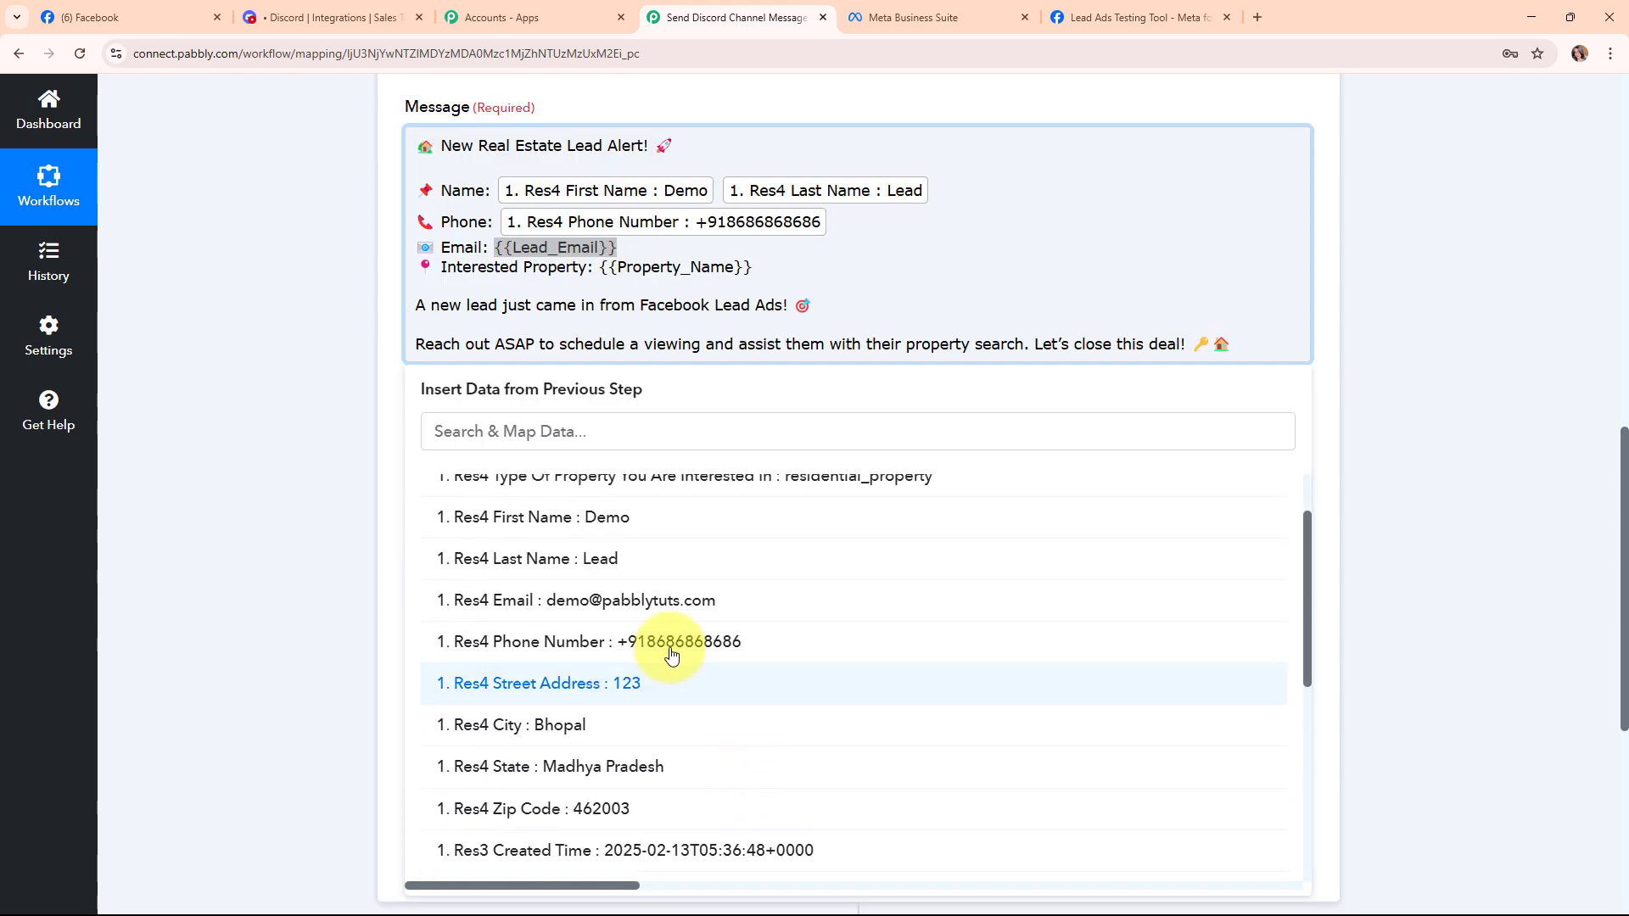
pyautogui.click(654, 607)
pyautogui.moveTo(749, 280); pyautogui.dragTo(601, 282)
pyautogui.click(746, 523)
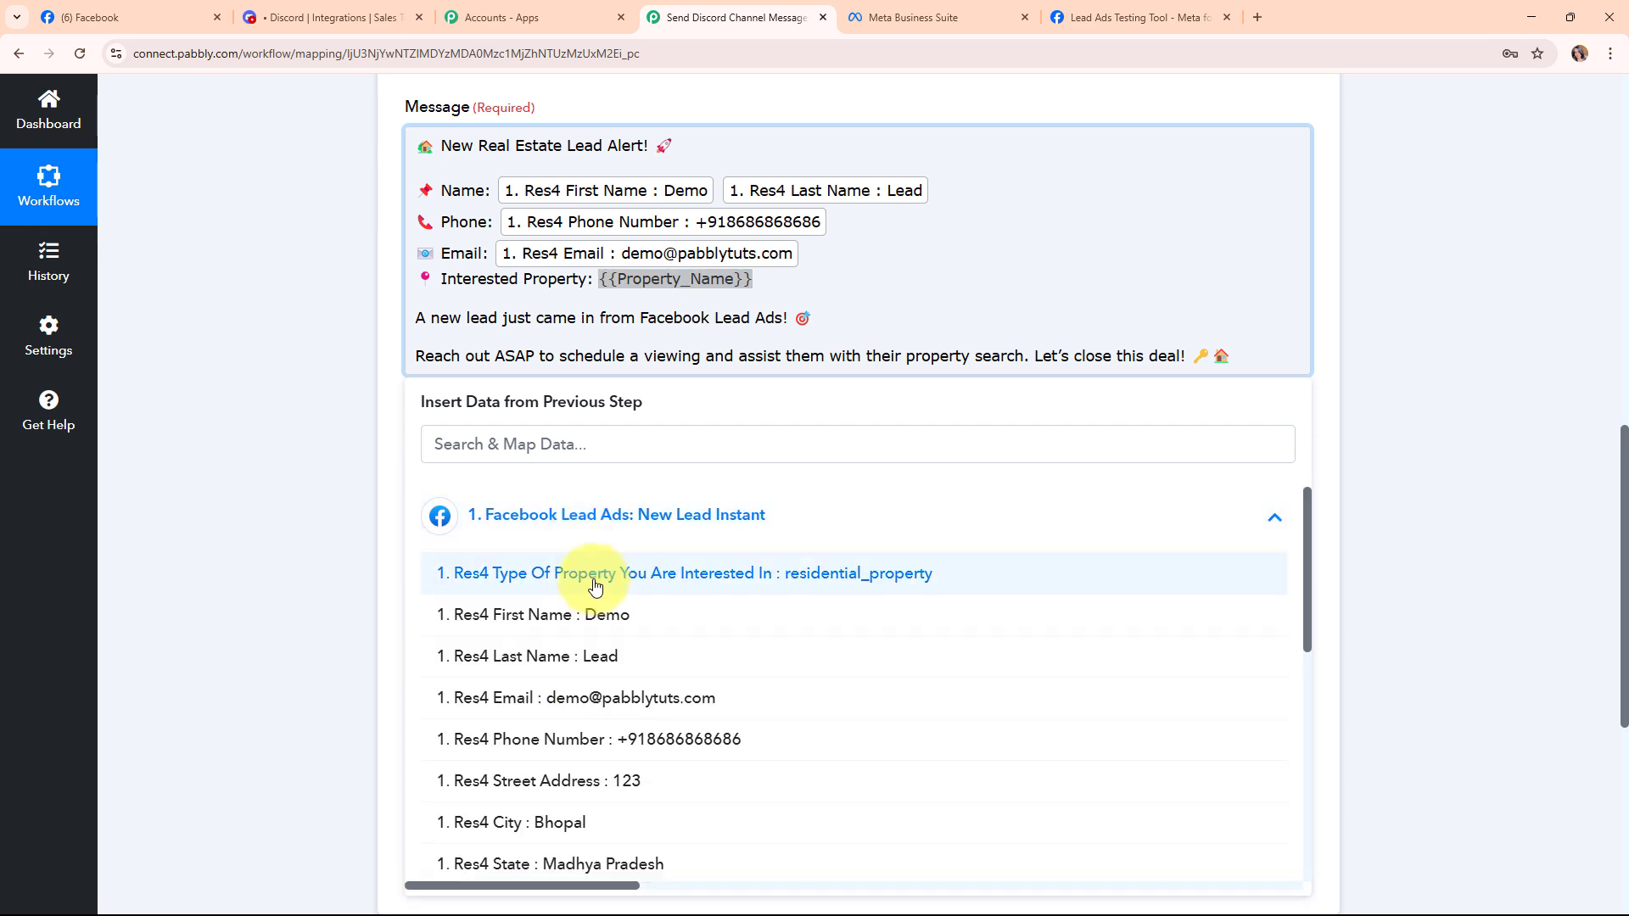
pyautogui.click(751, 576)
pyautogui.click(298, 414)
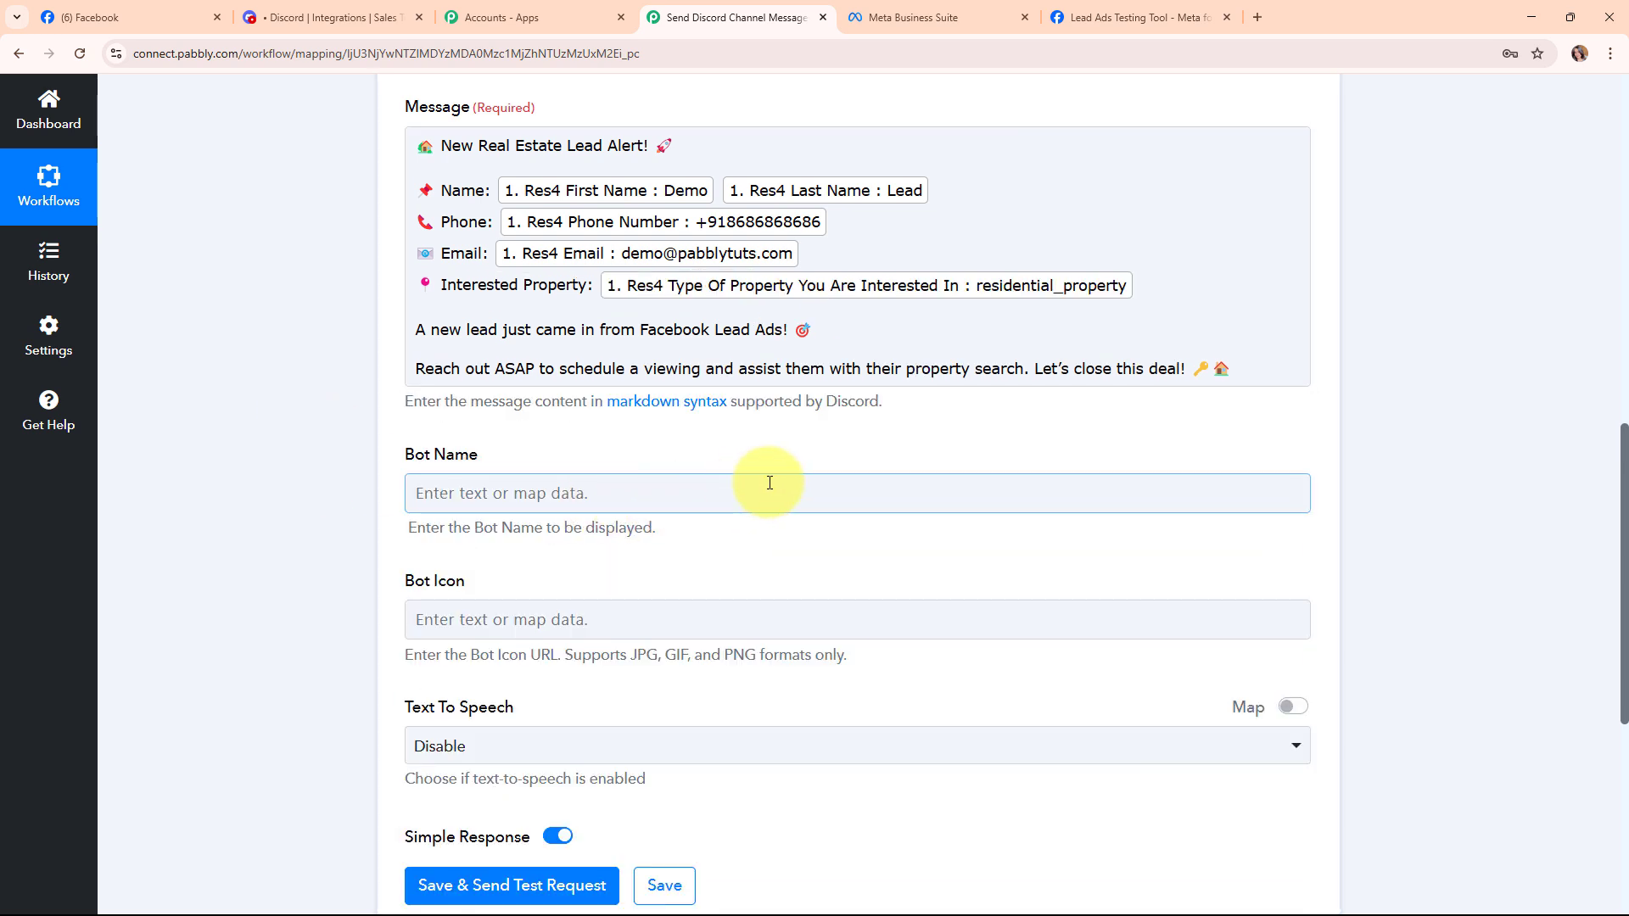
# Set the Discord step's Text To Speech option to Disable.
pyautogui.scroll(2, 771, 480)
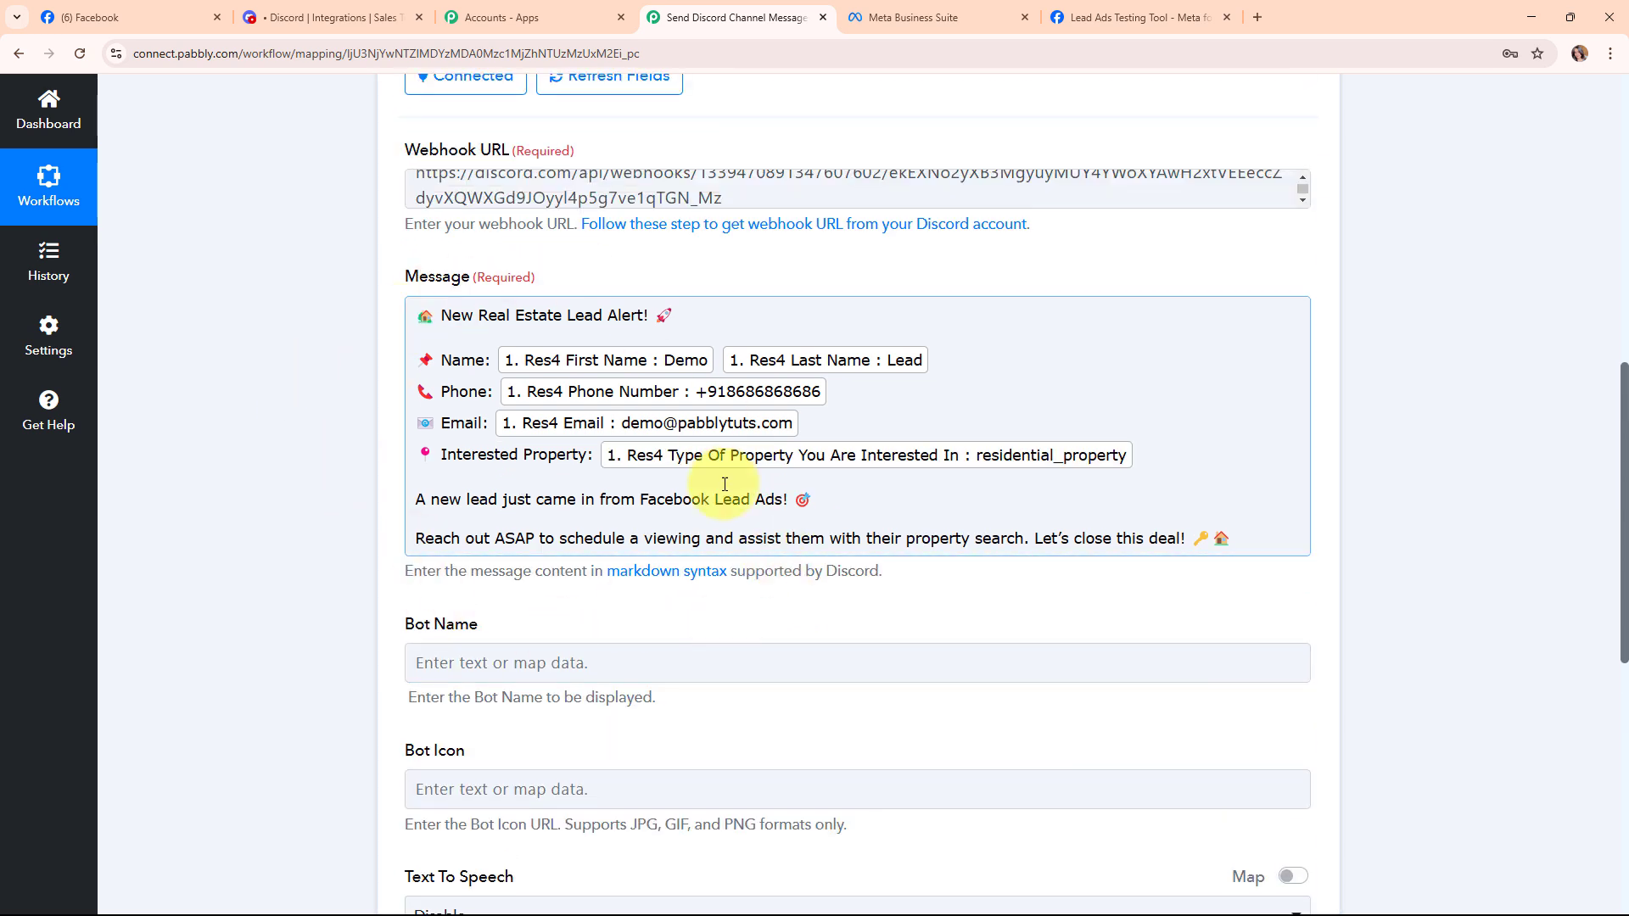
pyautogui.scroll(-2, 772, 603)
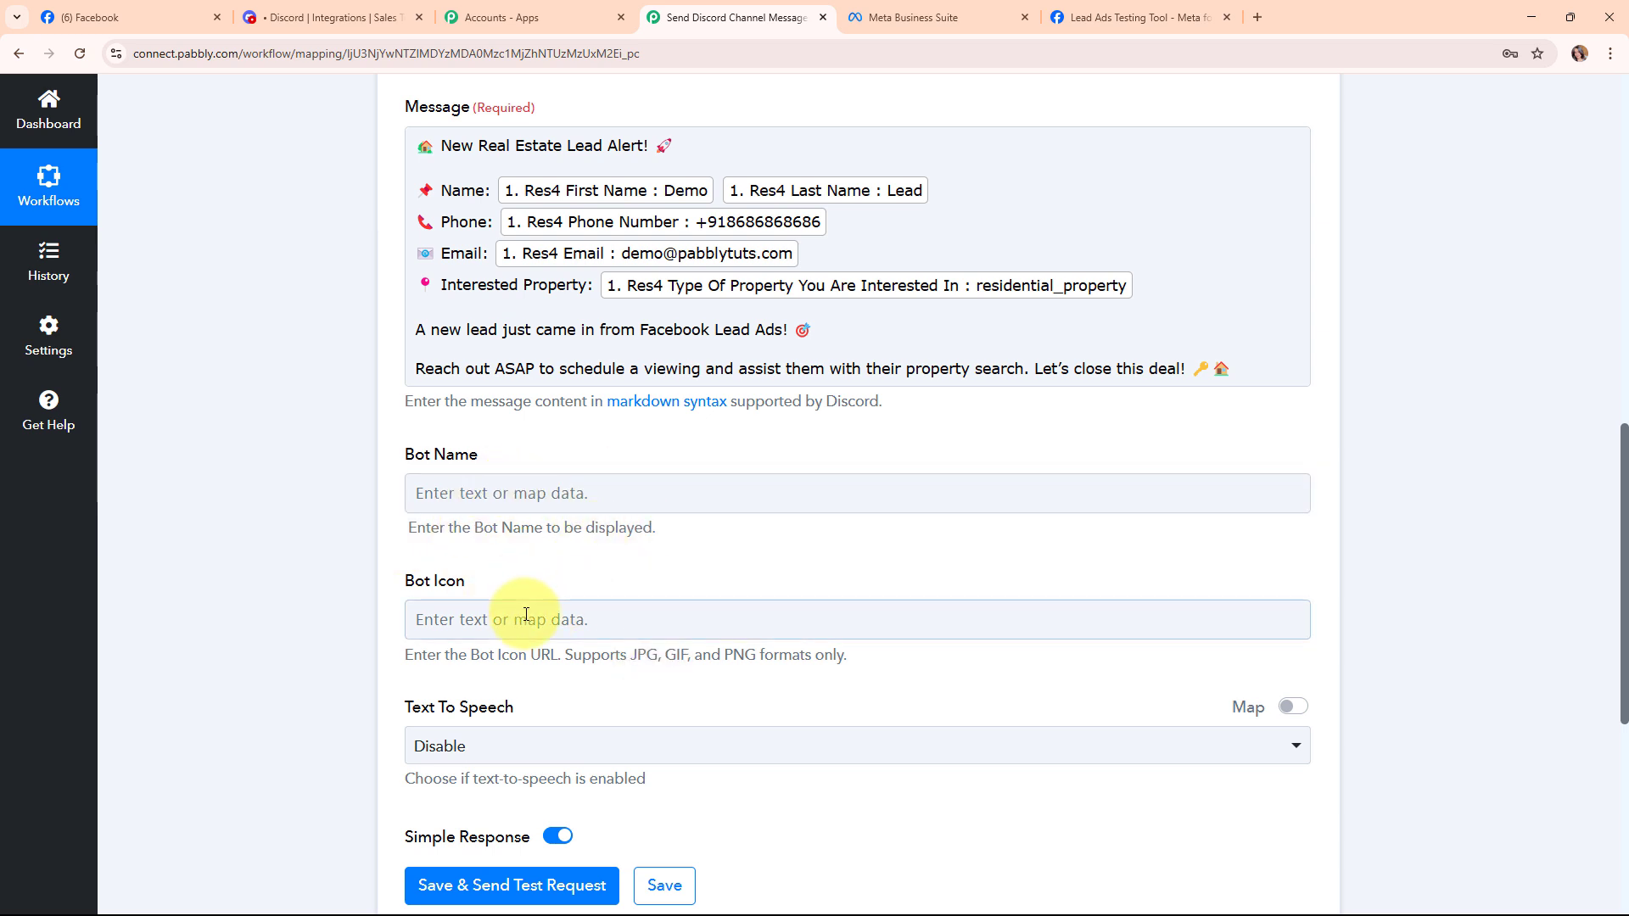
pyautogui.scroll(-2, 723, 609)
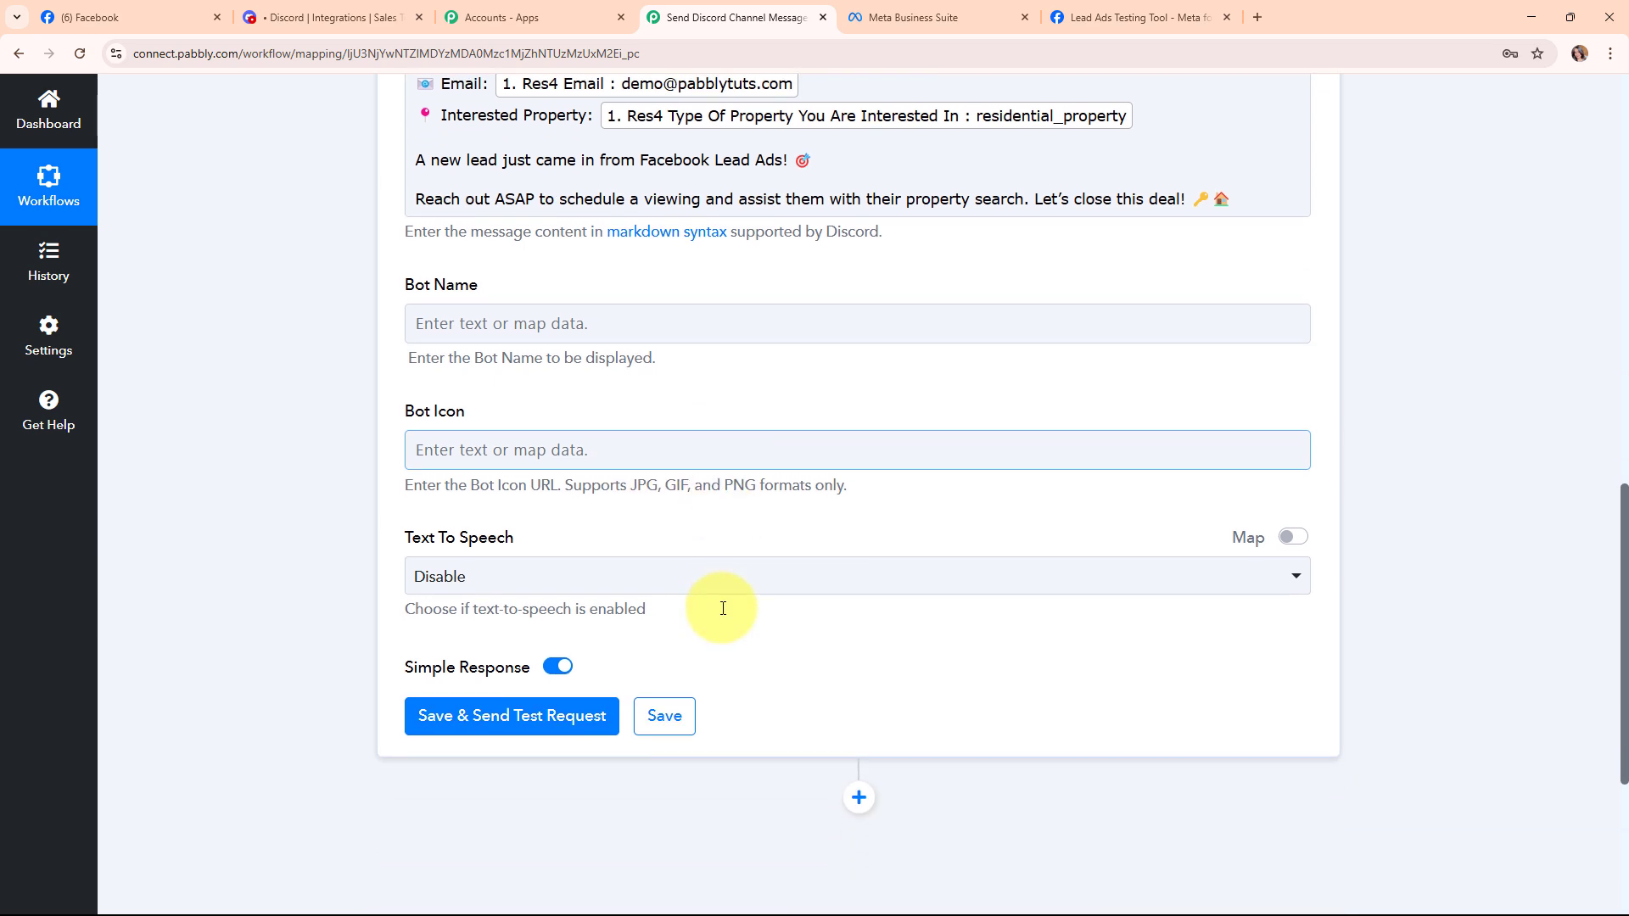
pyautogui.moveTo(394, 529); pyautogui.dragTo(589, 583)
pyautogui.click(589, 582)
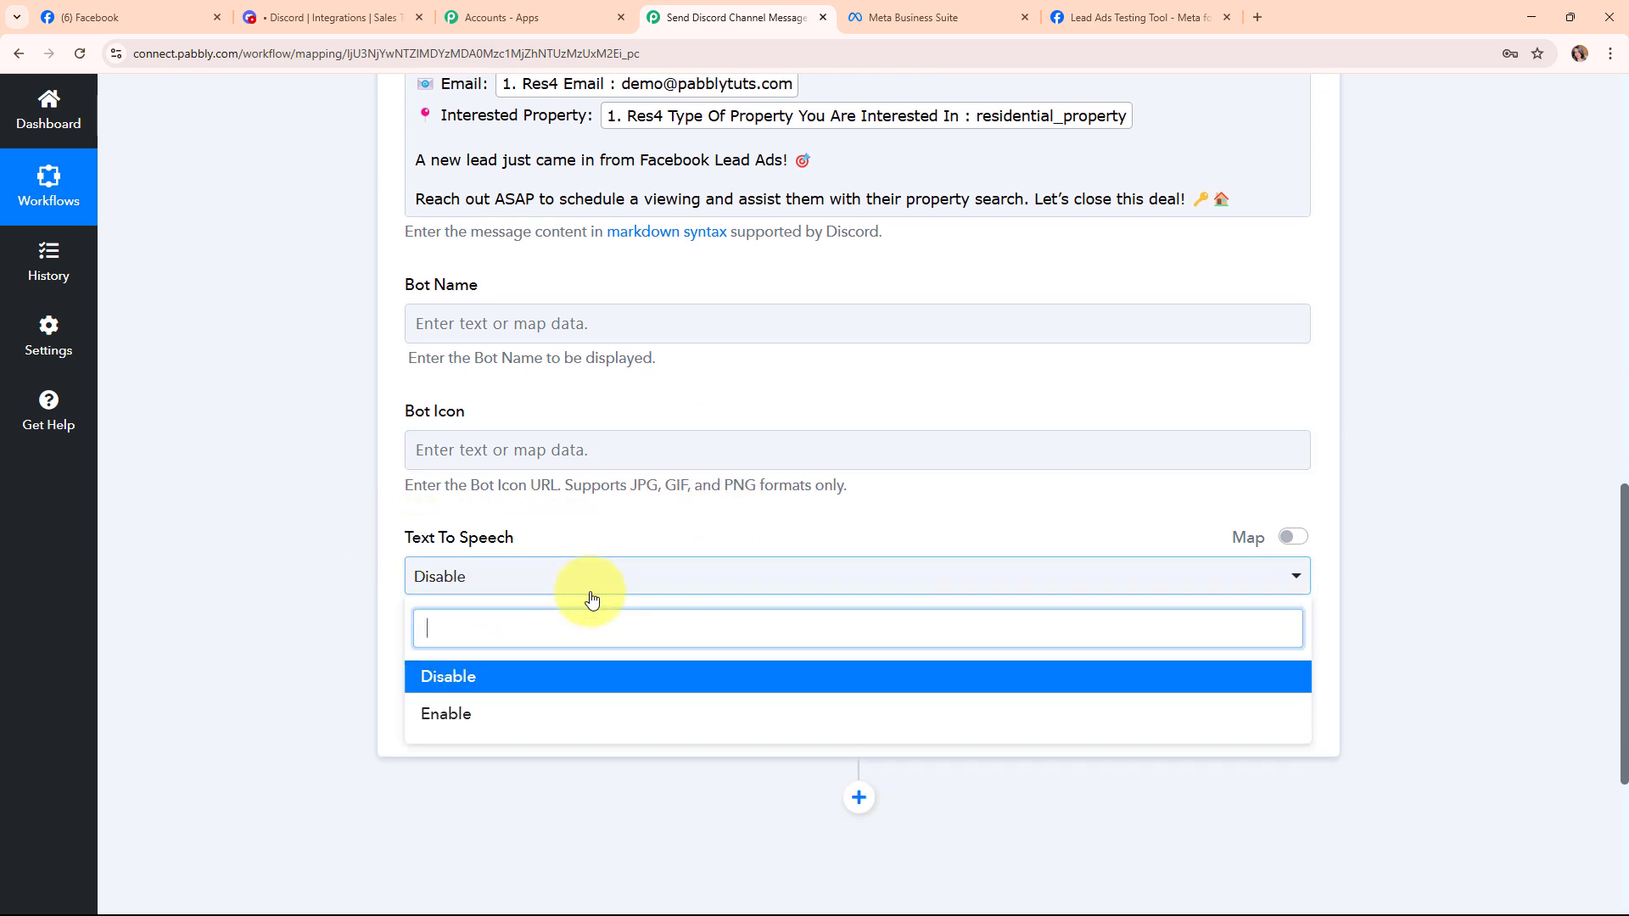
pyautogui.click(598, 679)
# Save and send a test message, getting HTTP status 204, then collapse the Discord step.
pyautogui.scroll(-1, 645, 670)
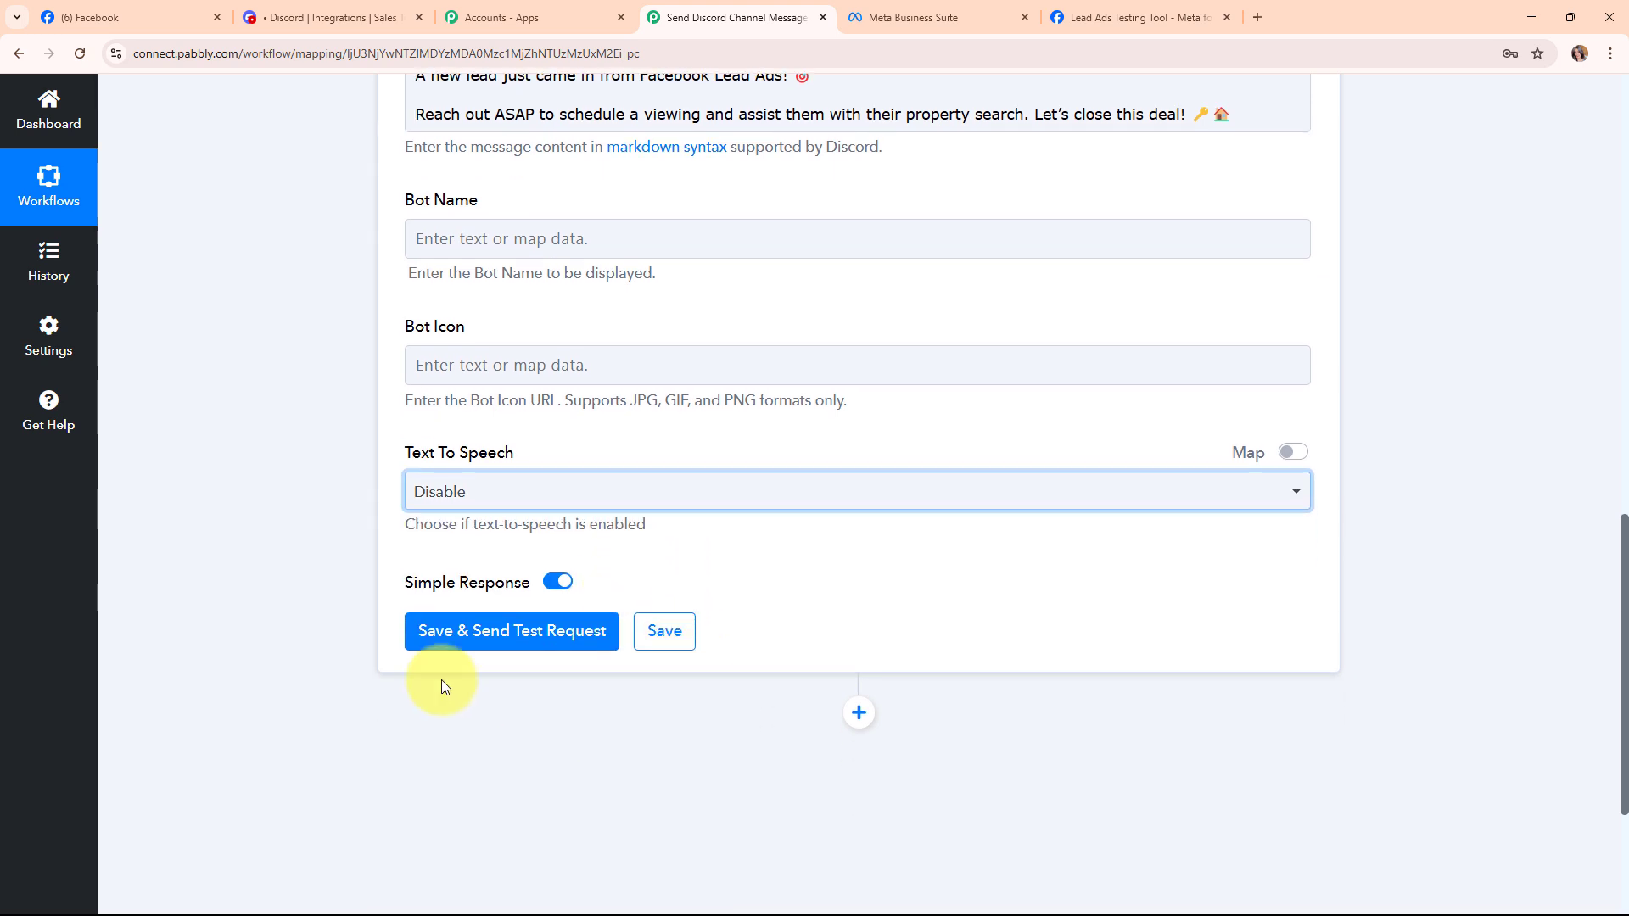
pyautogui.click(436, 630)
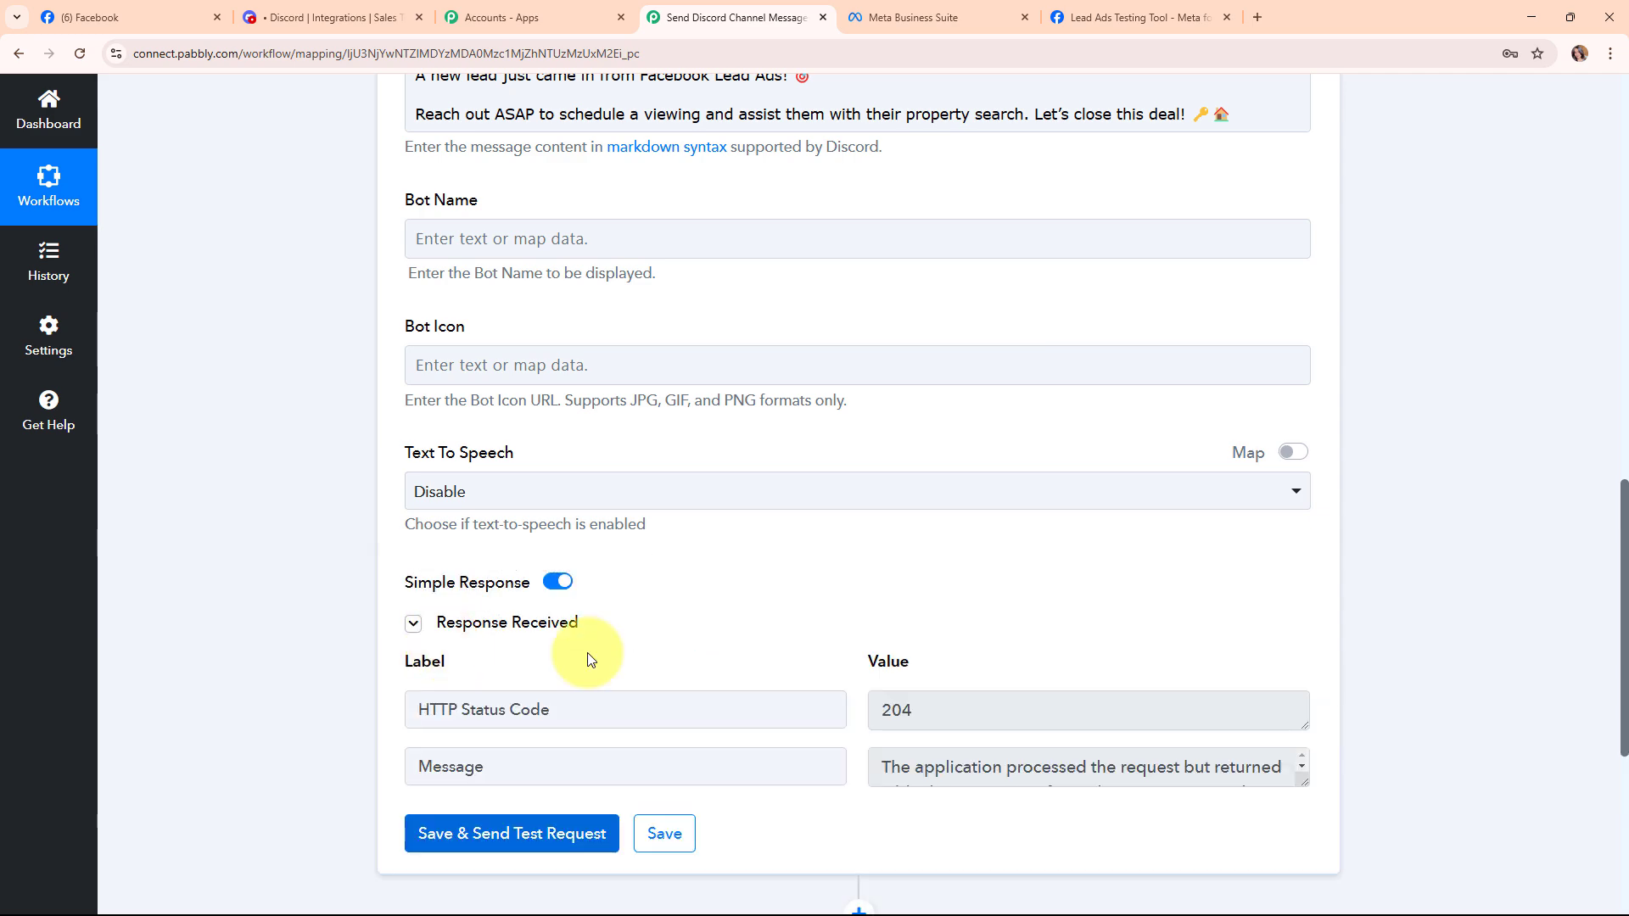
pyautogui.scroll(10, 1396, 752)
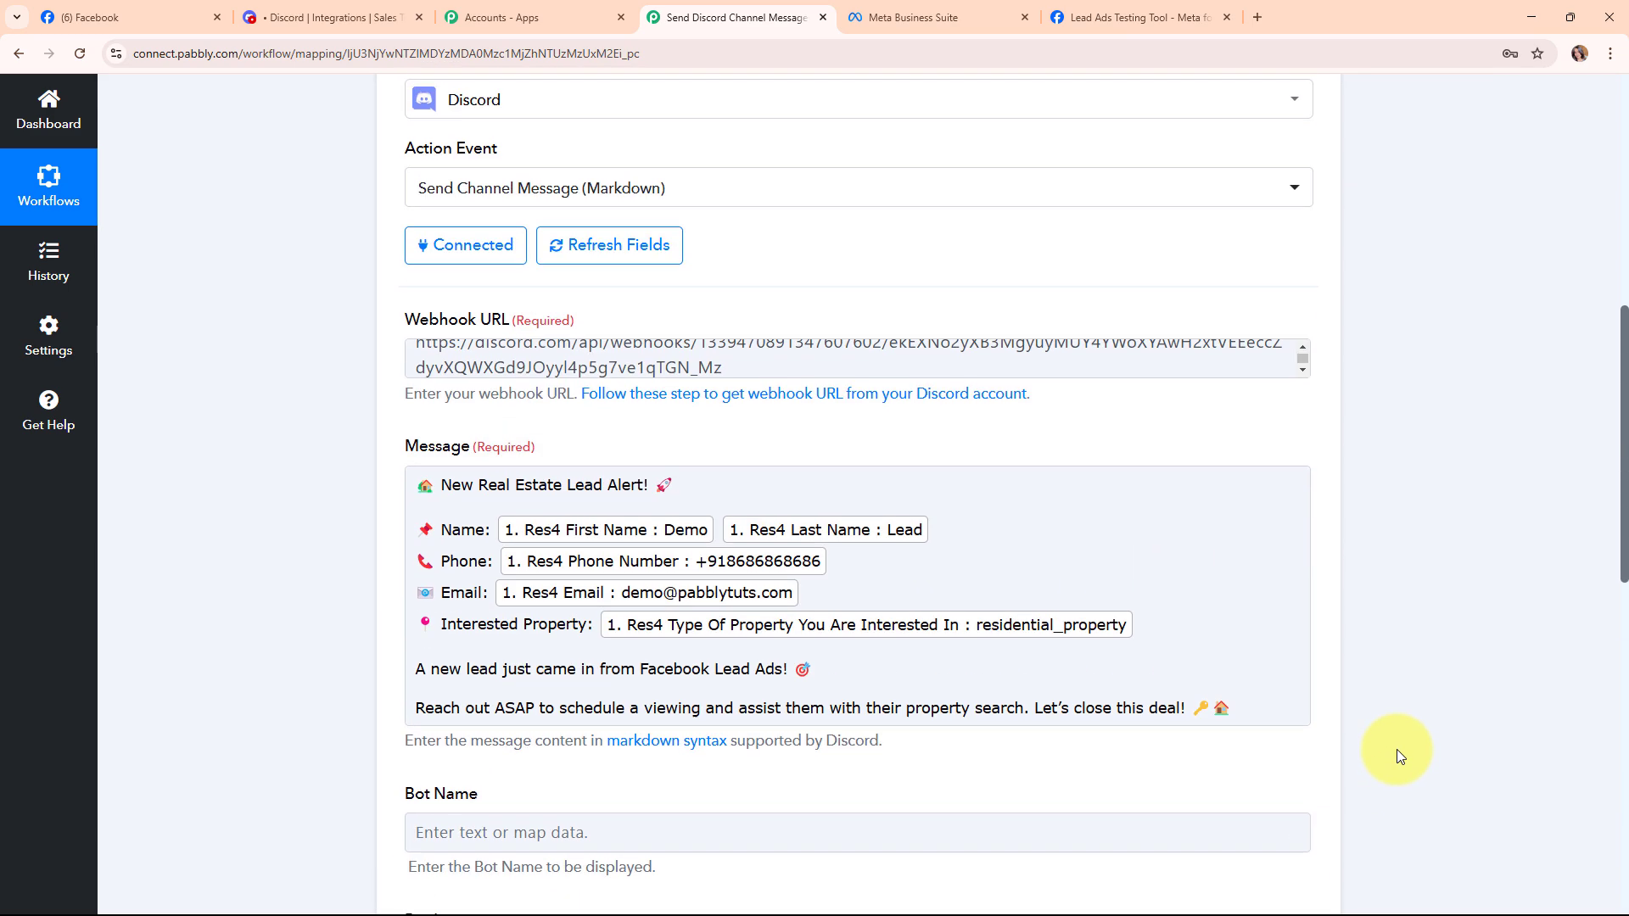
pyautogui.scroll(3, 1392, 742)
pyautogui.click(1305, 612)
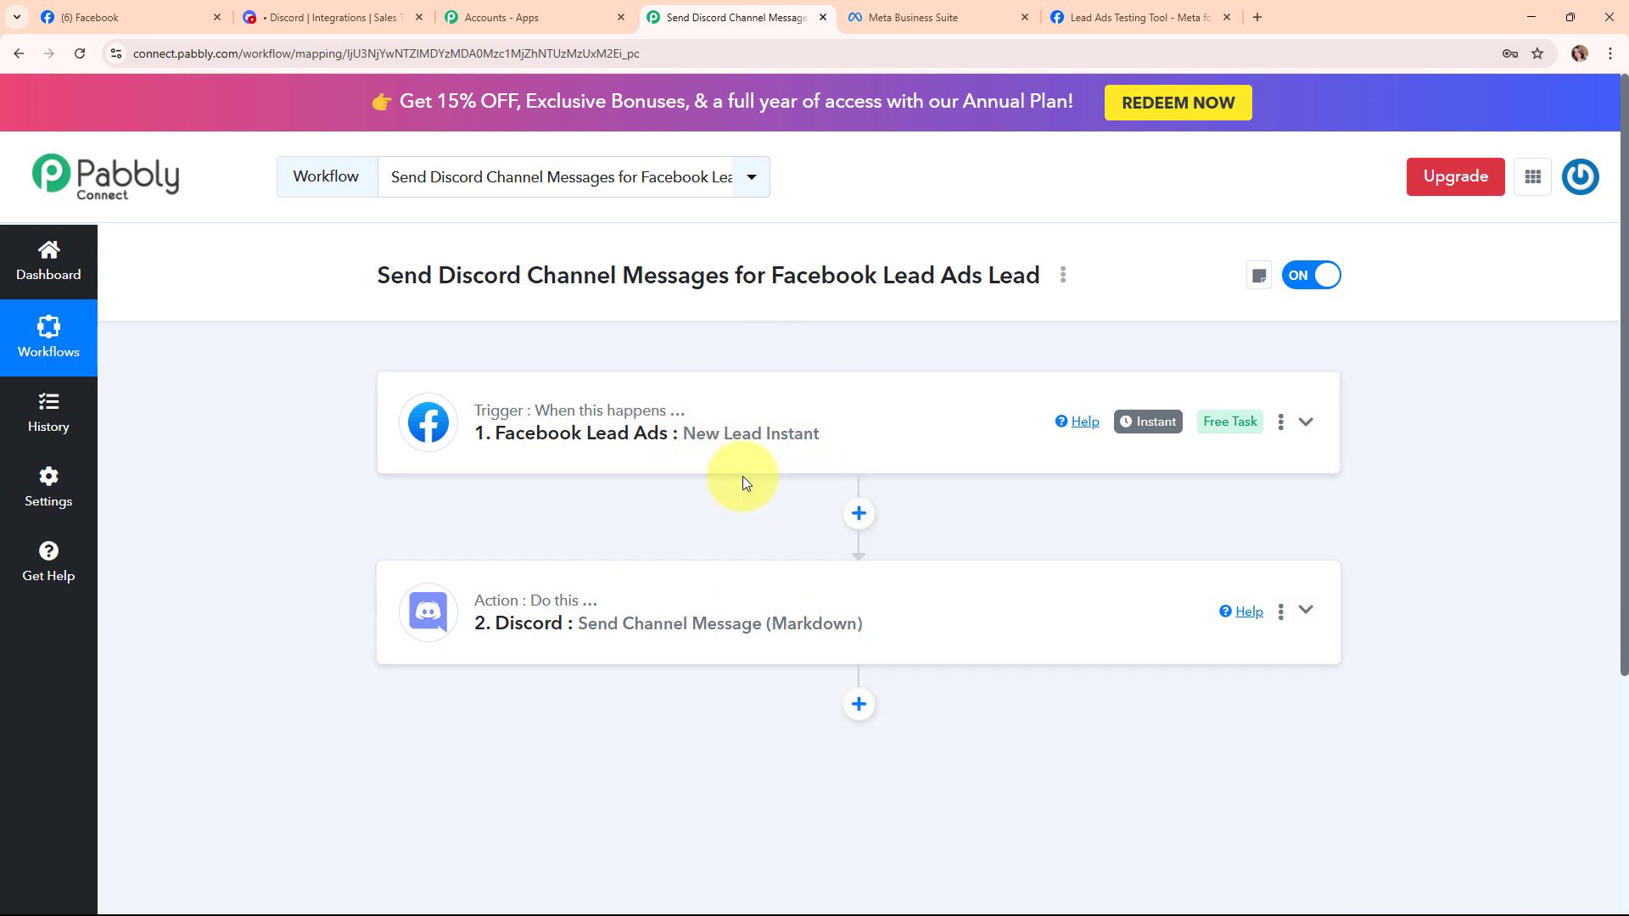
# In Discord, close the channel settings to view the test lead alert in #new-lead.
pyautogui.click(333, 10)
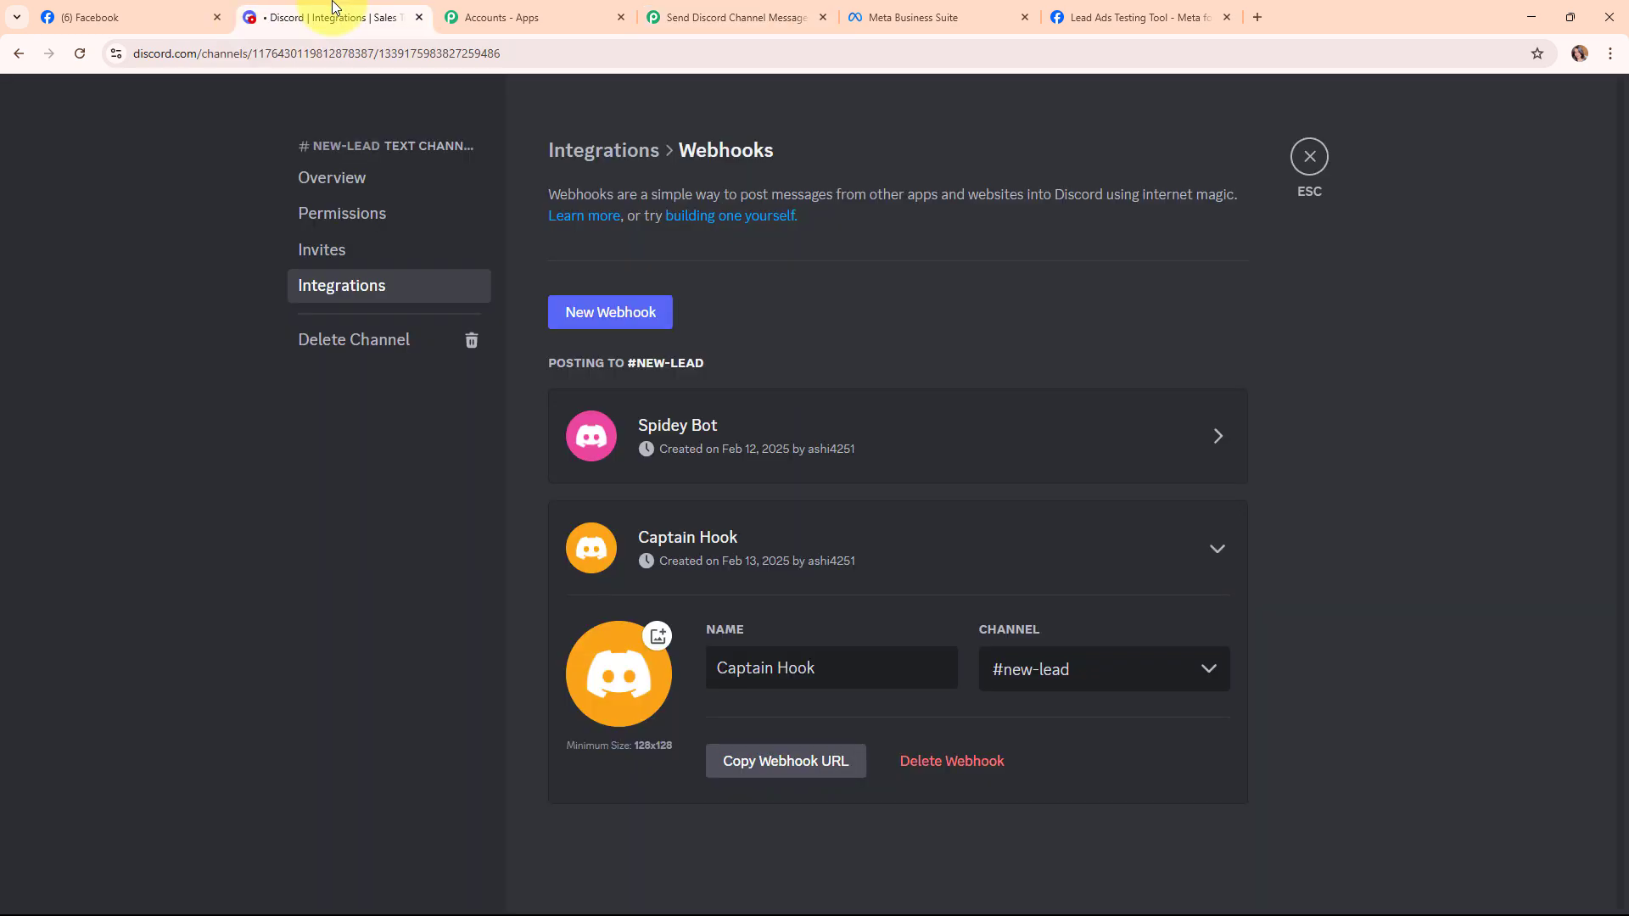
pyautogui.click(1310, 157)
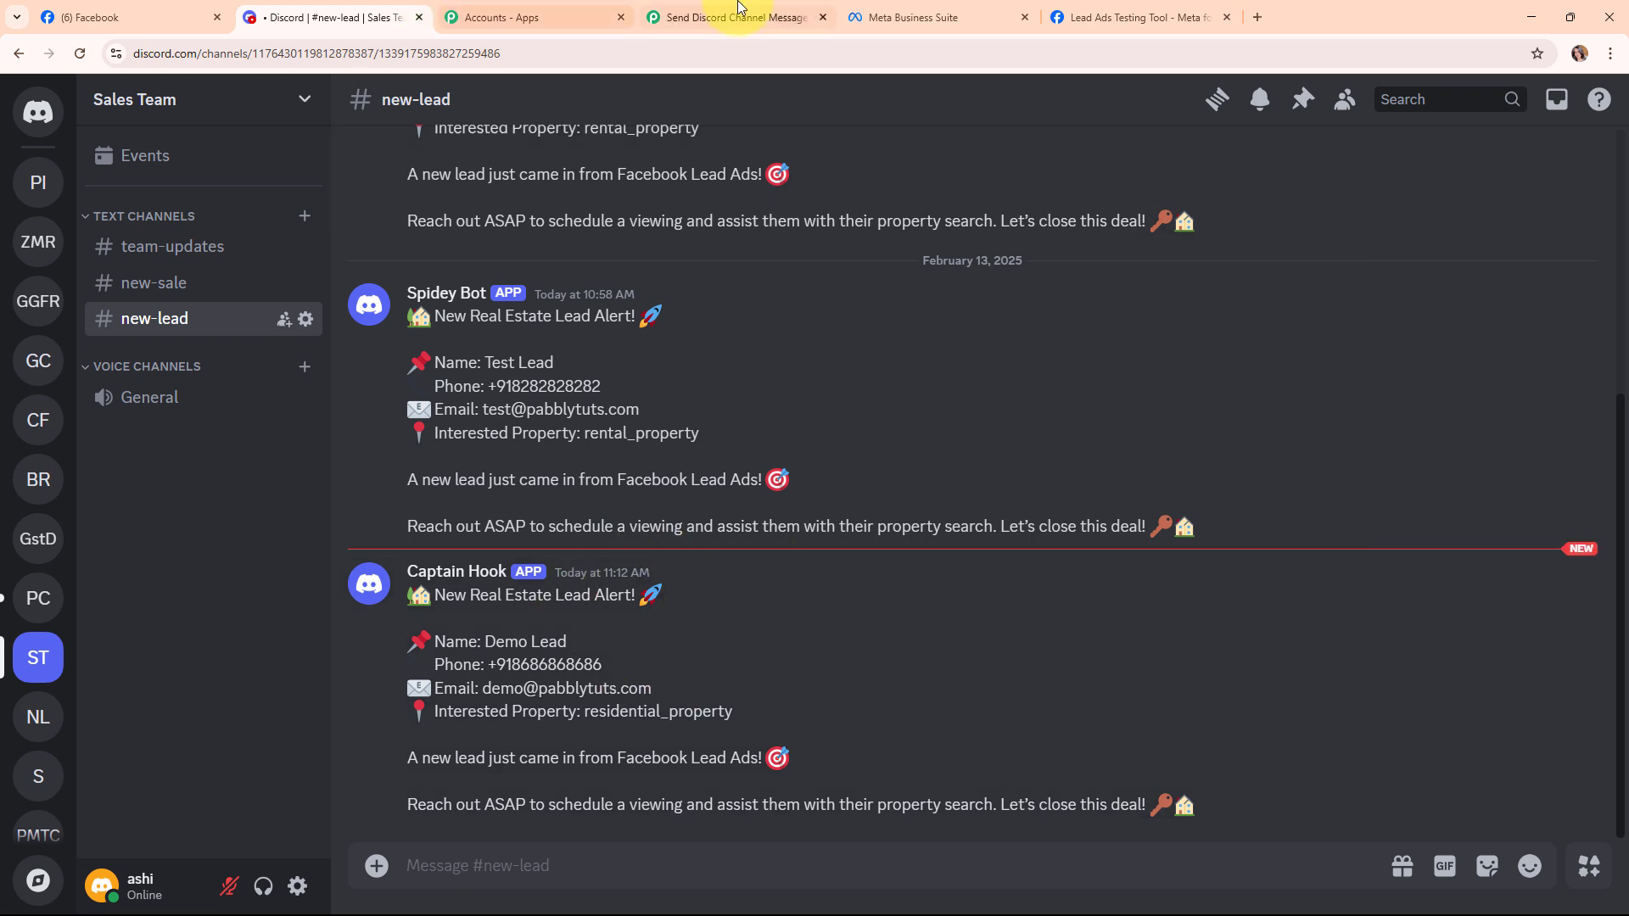
# Go back to the Pabbly Connect workflow showing the Facebook Lead Ads and Discord steps, switched ON.
pyautogui.click(741, 10)
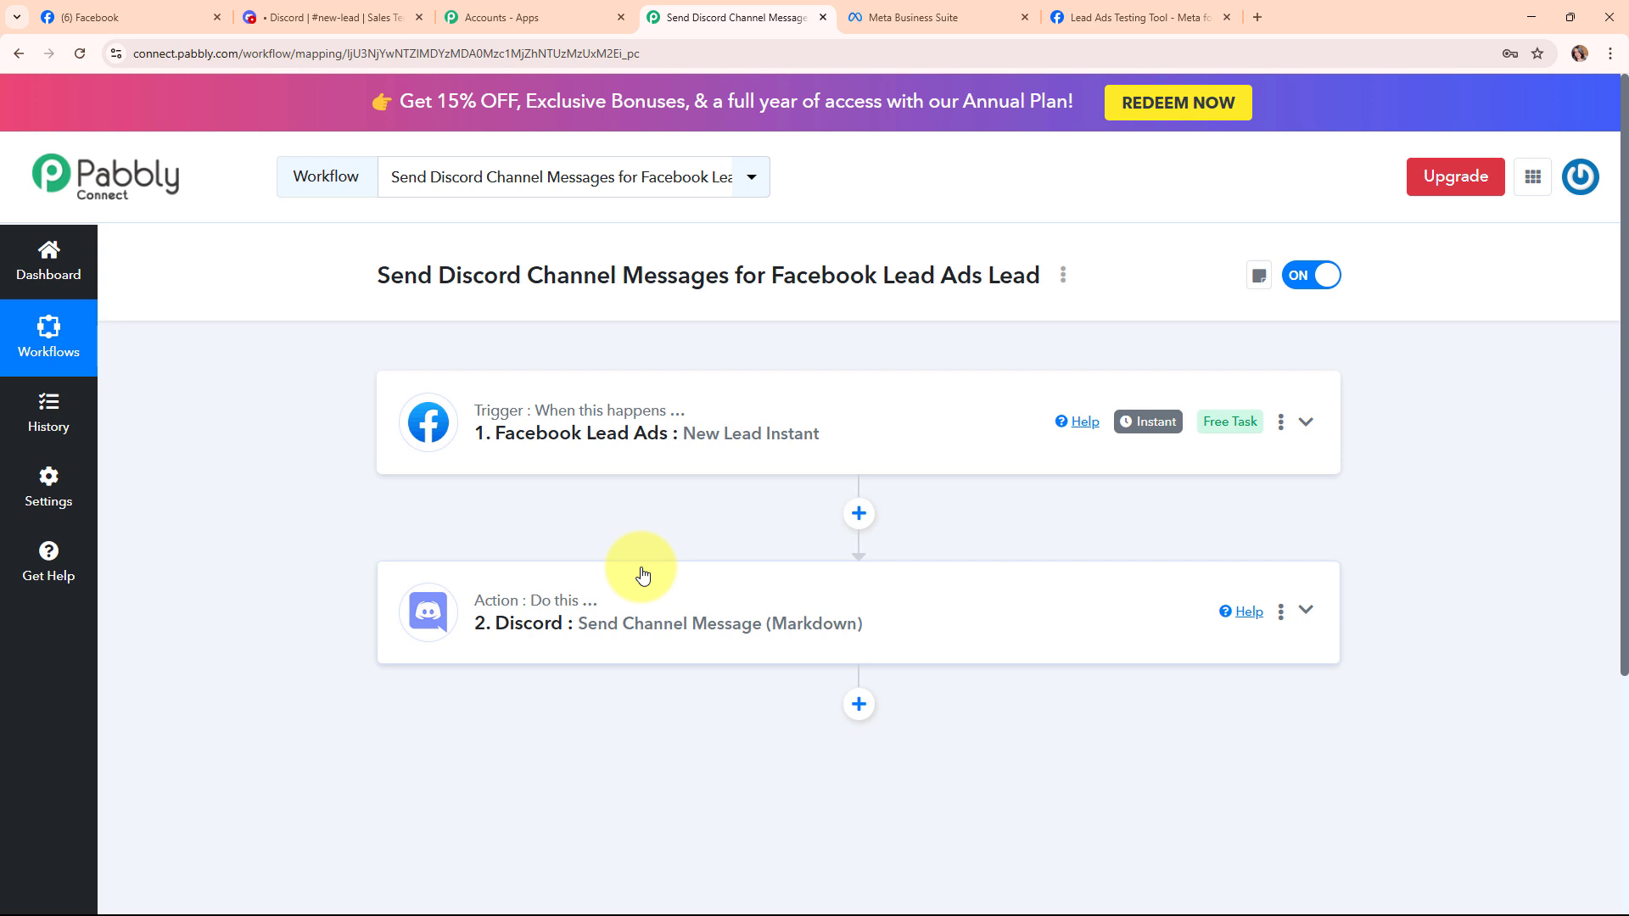
pyautogui.moveTo(356, 270); pyautogui.dragTo(1047, 291)
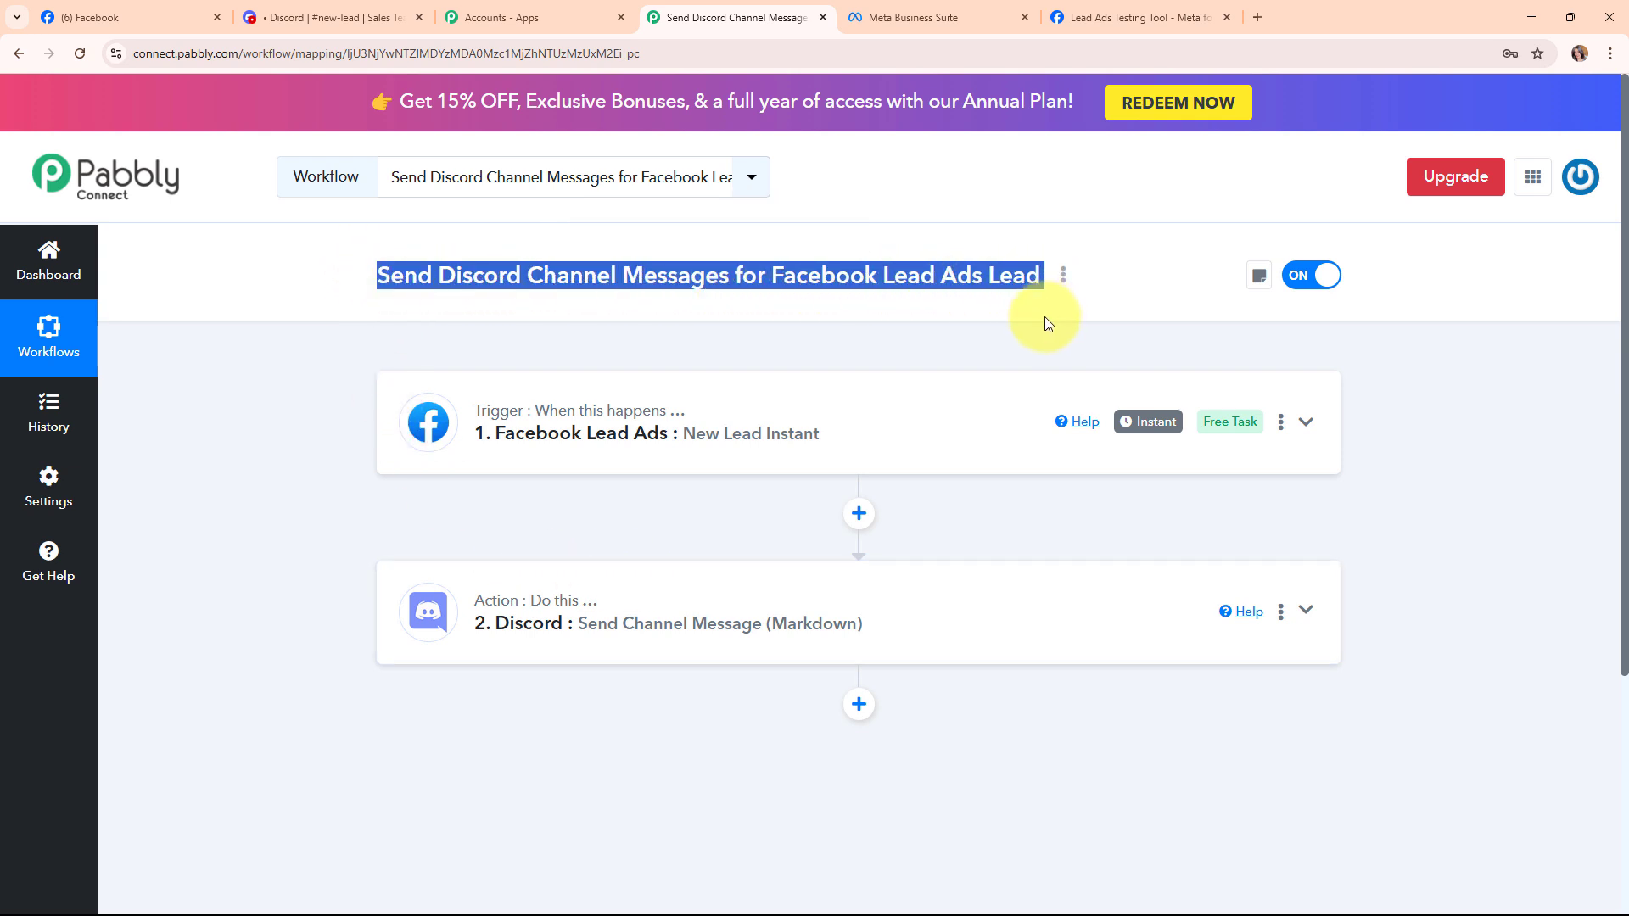
pyautogui.click(1027, 352)
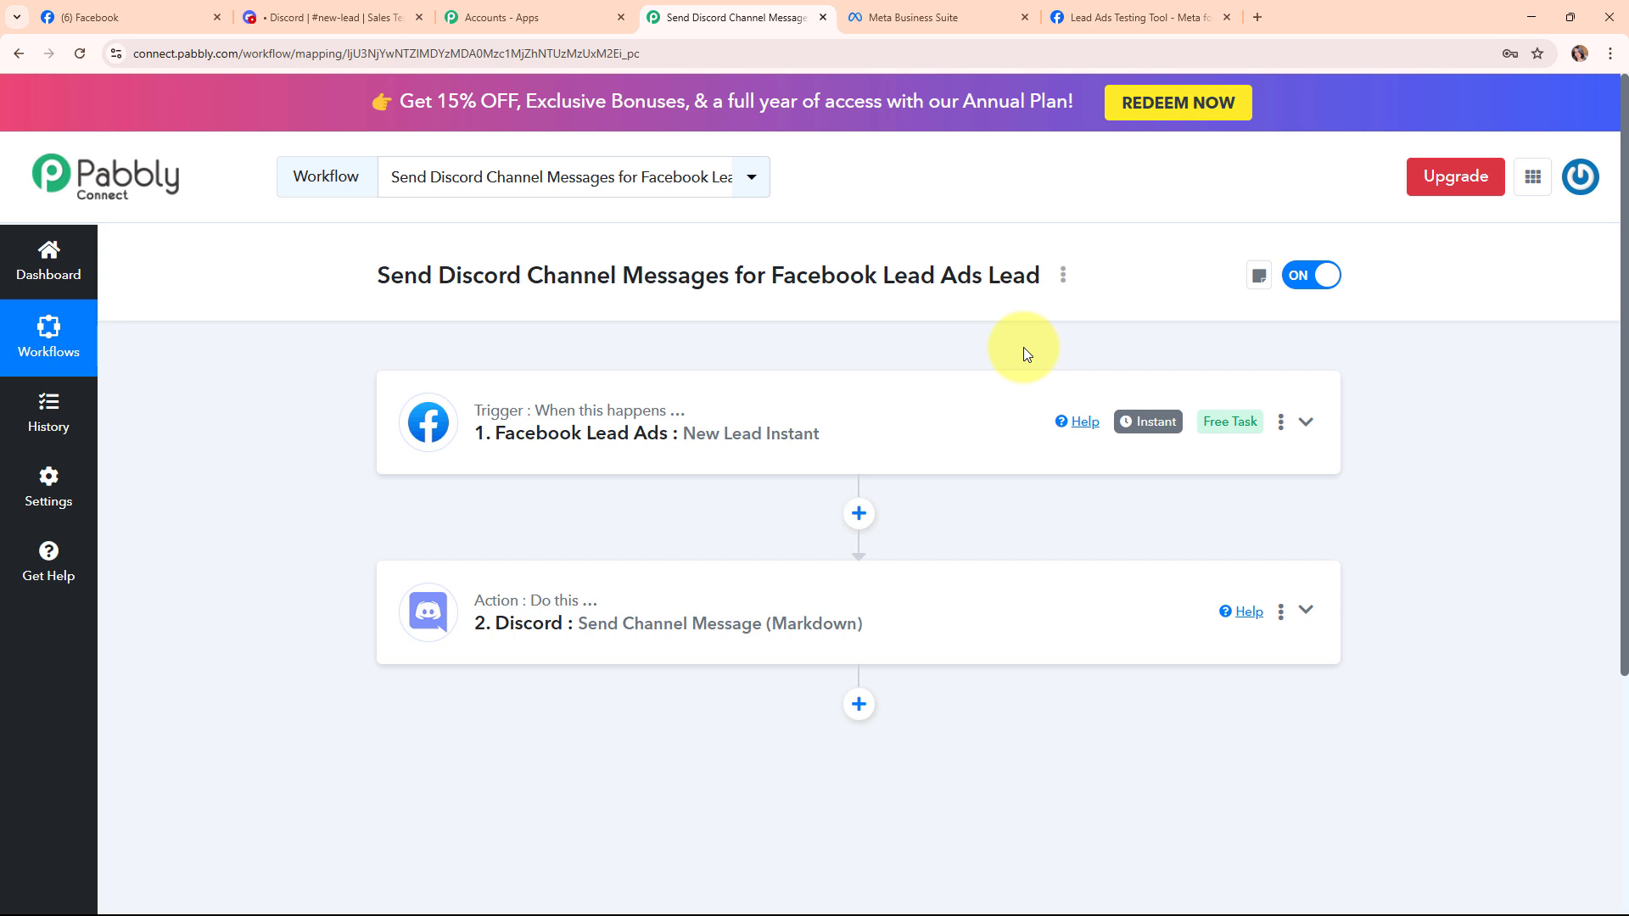